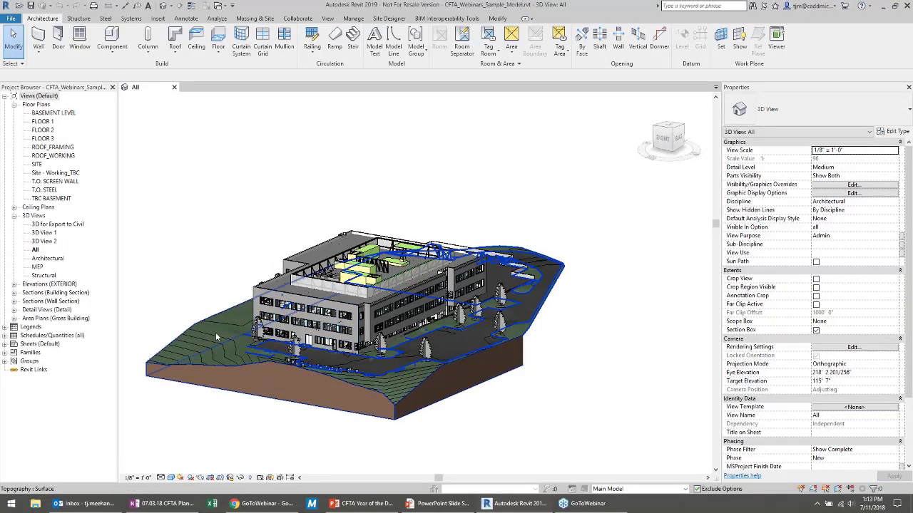
Step: Open the FLOOR 1 floor plan and select only the doors across the whole building using the category filter
shift+middle_drag(216, 332, 265, 276)
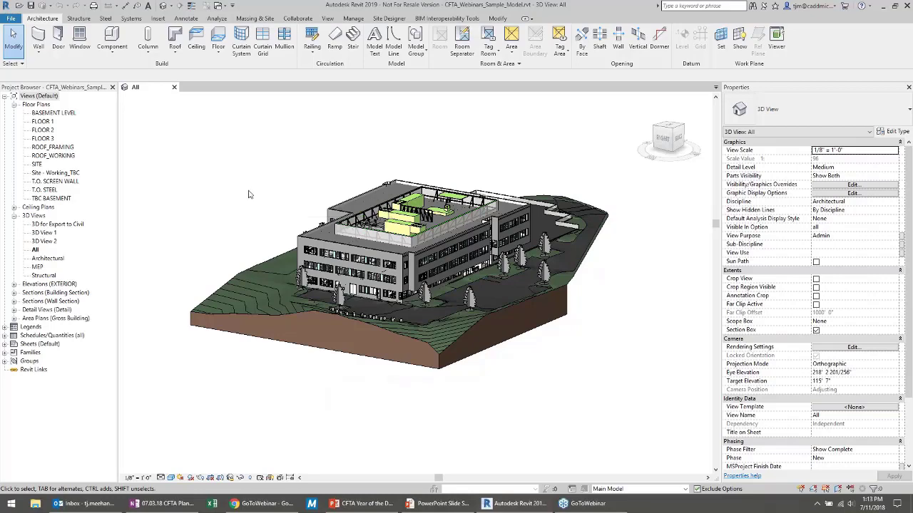
click(42, 122)
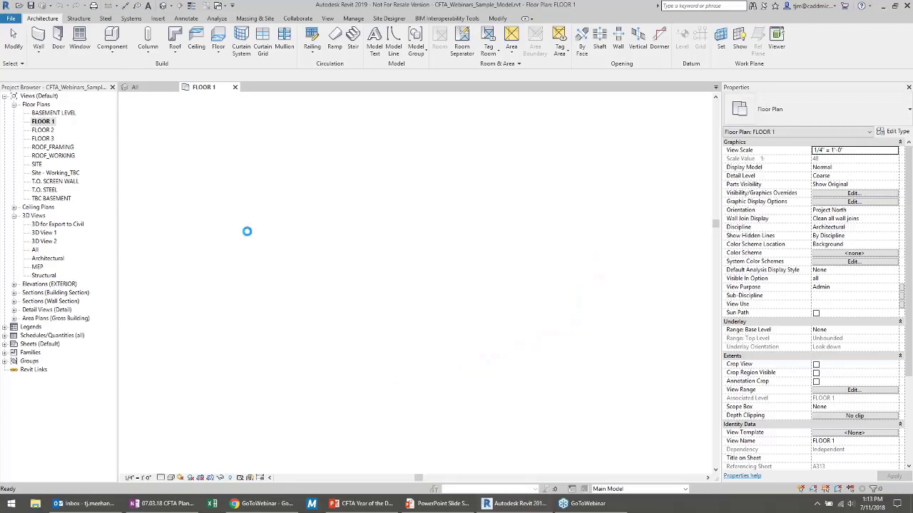
drag(314, 163, 634, 439)
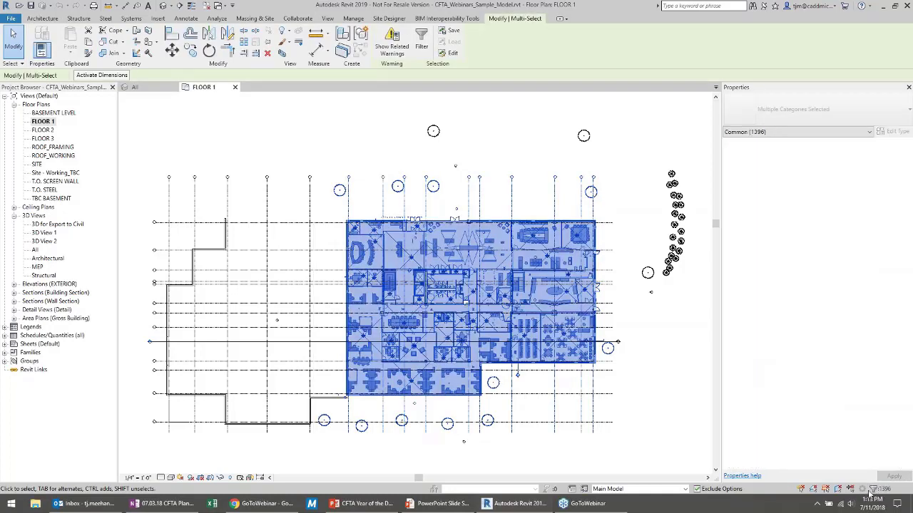
click(873, 489)
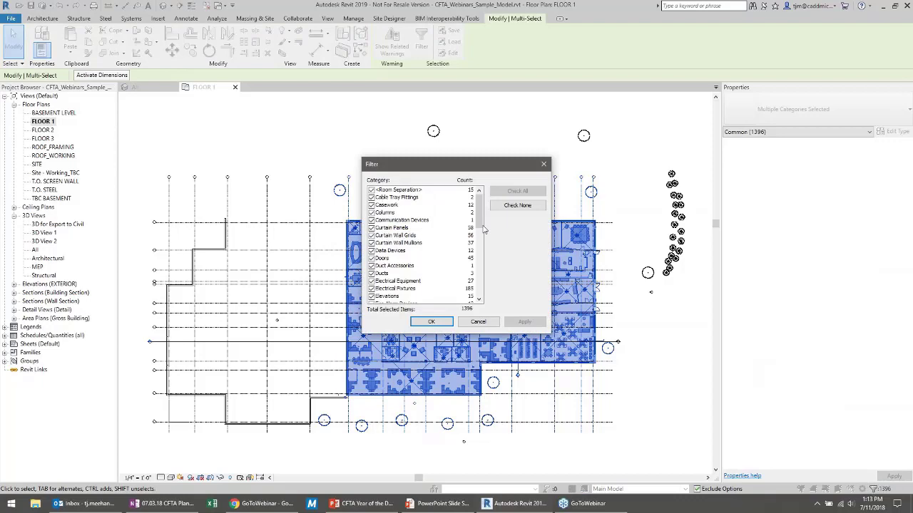
click(518, 206)
click(372, 259)
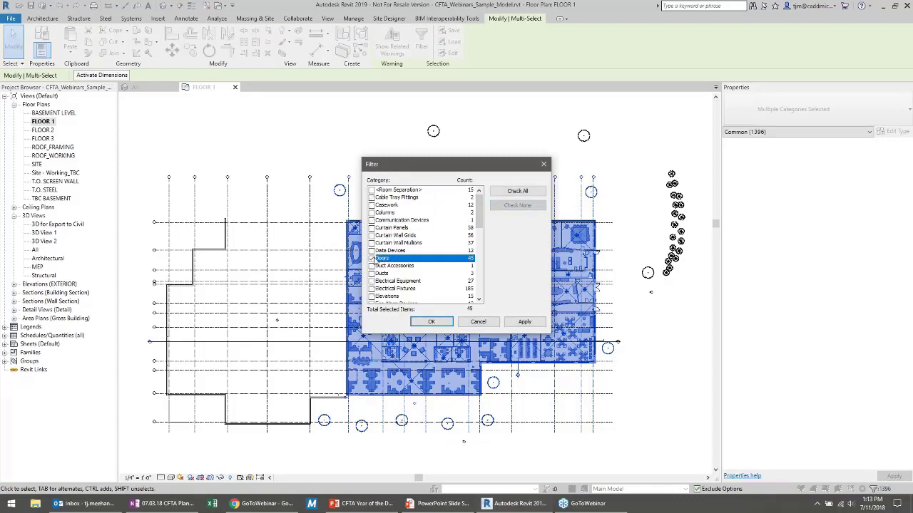
click(431, 321)
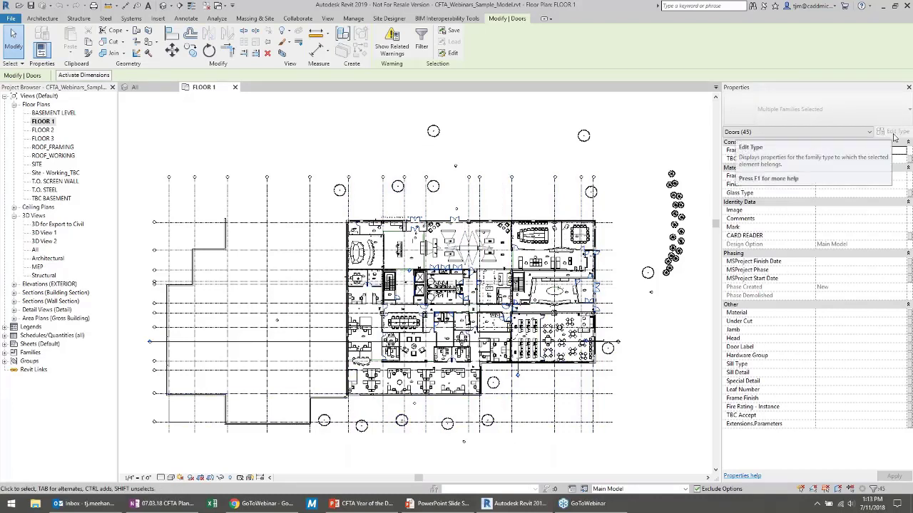
click(800, 135)
click(791, 147)
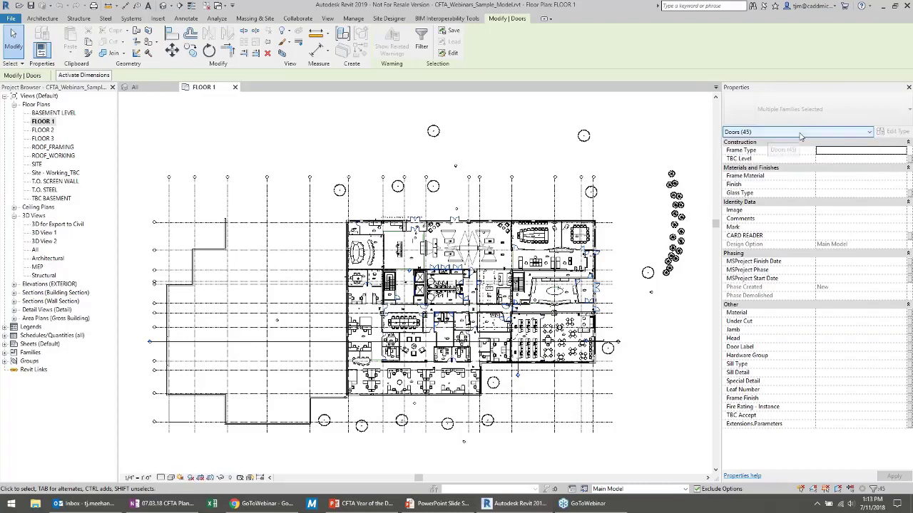
Step: Set the Classification Manager's database to the US Database from the public library
click(450, 17)
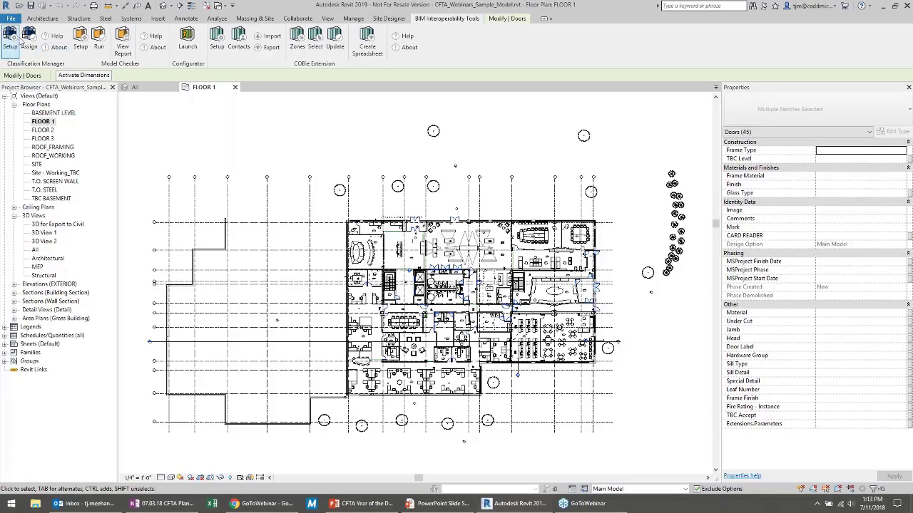
click(10, 37)
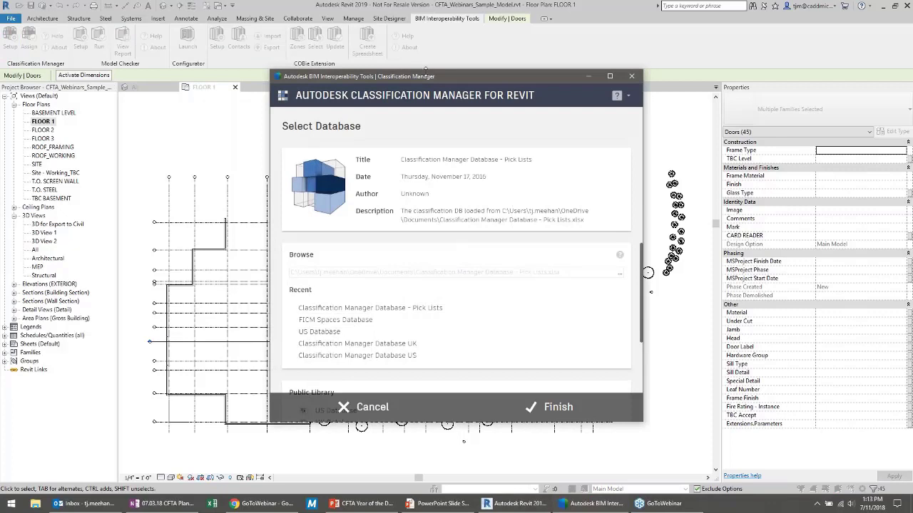
drag(425, 76, 367, 42)
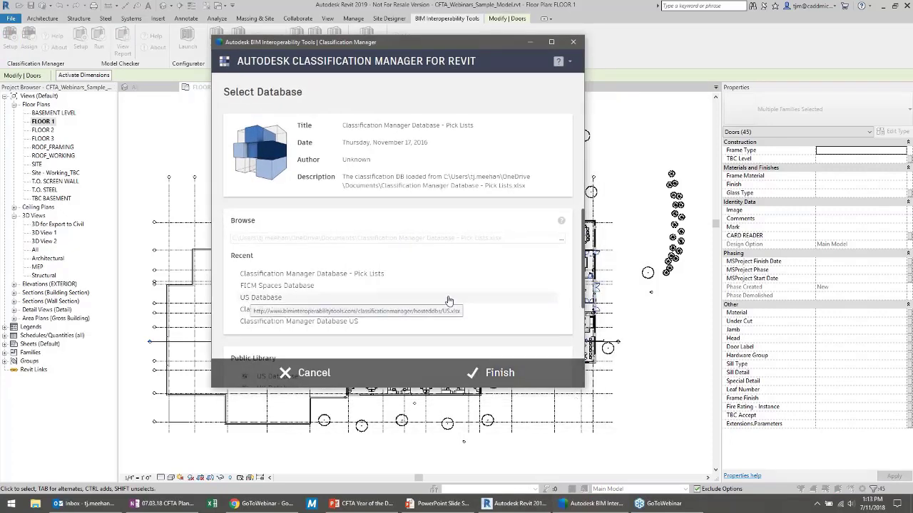
scroll(437, 270, down, 1)
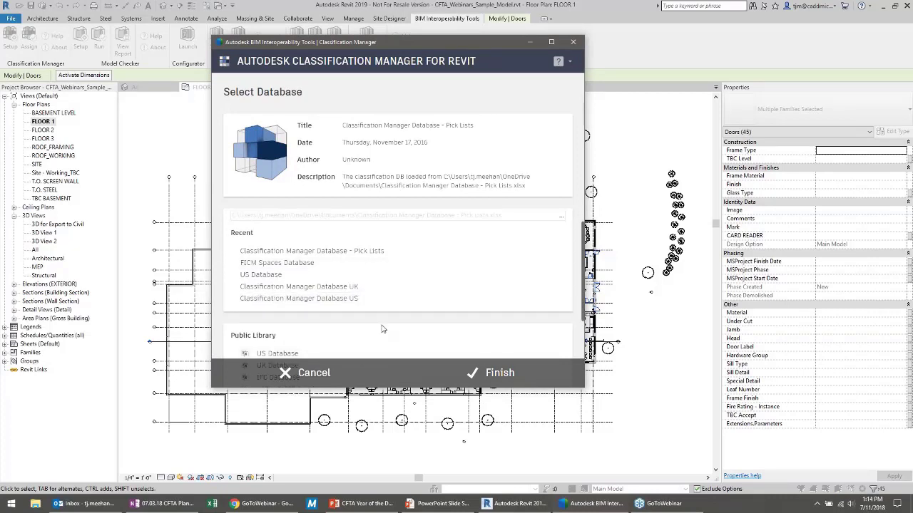
scroll(585, 292, down, 1)
scroll(584, 292, down, 2)
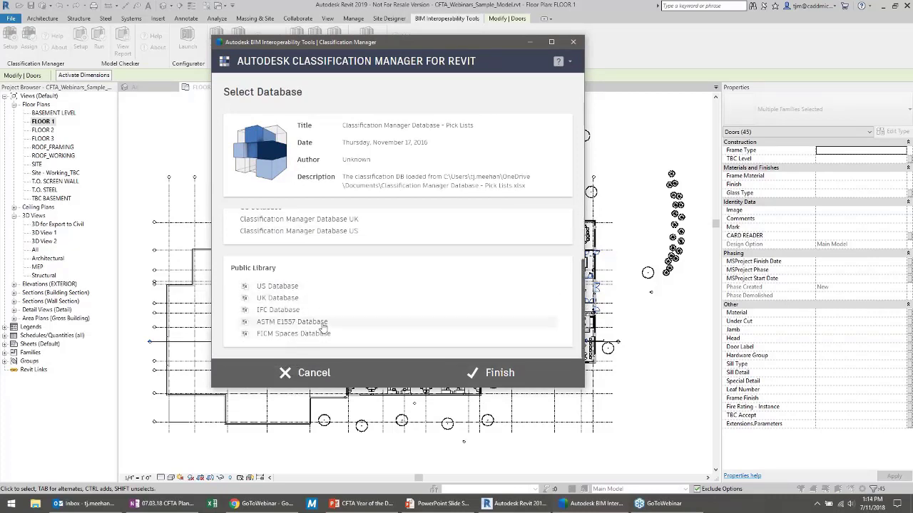
click(298, 286)
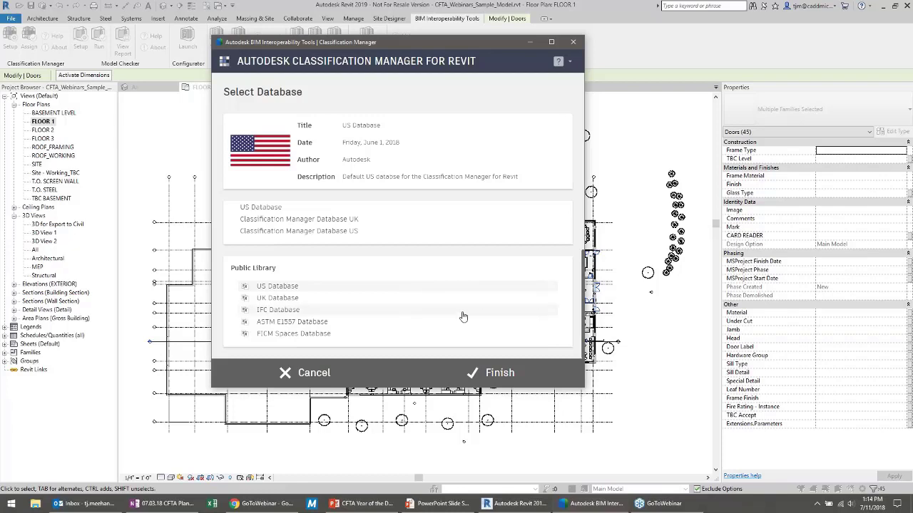
click(496, 378)
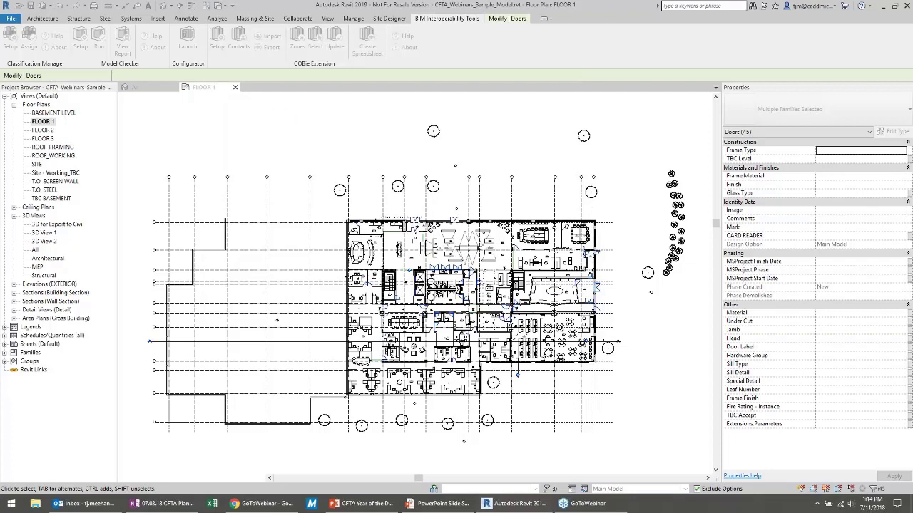
Step: Start assigning classifications to the selected elements and filter the UniFormat list by Doors
click(29, 44)
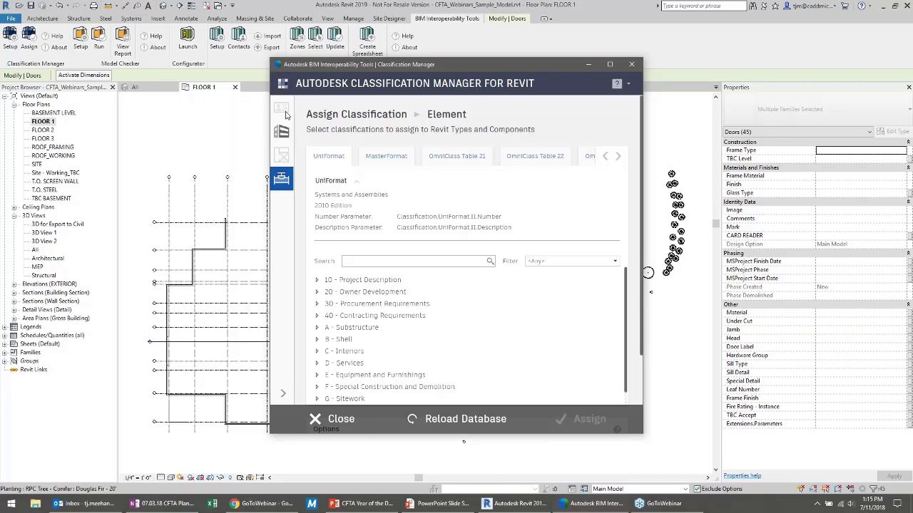
click(558, 263)
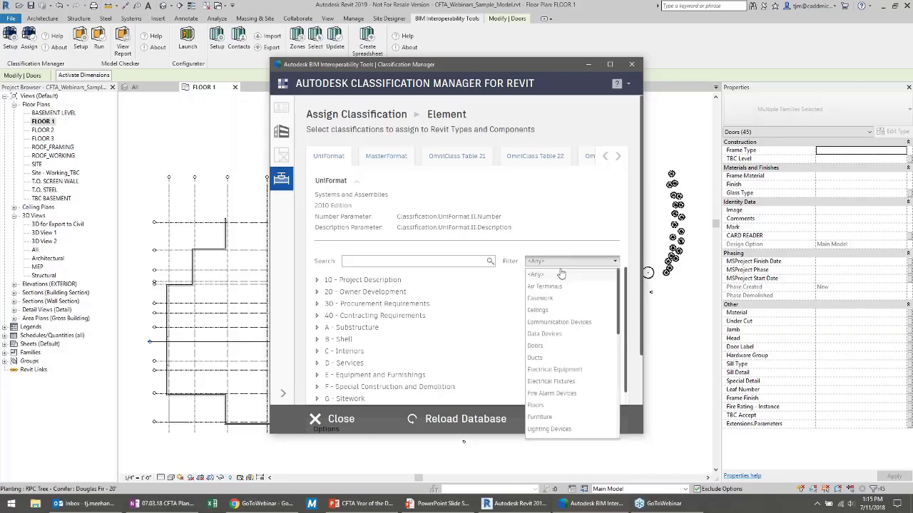
click(536, 348)
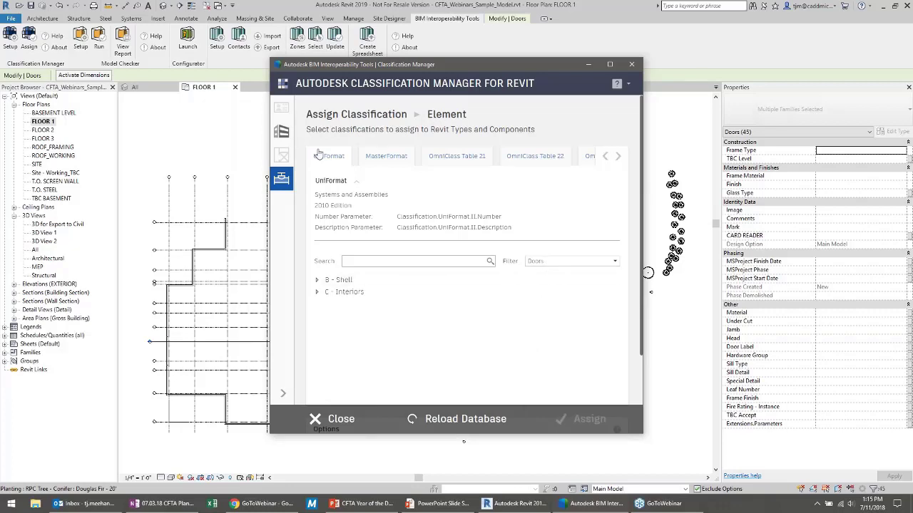
Step: Look through the MasterFormat, OmniClass Table 21 and OmniClass Table 22 classification lists
click(392, 160)
click(460, 159)
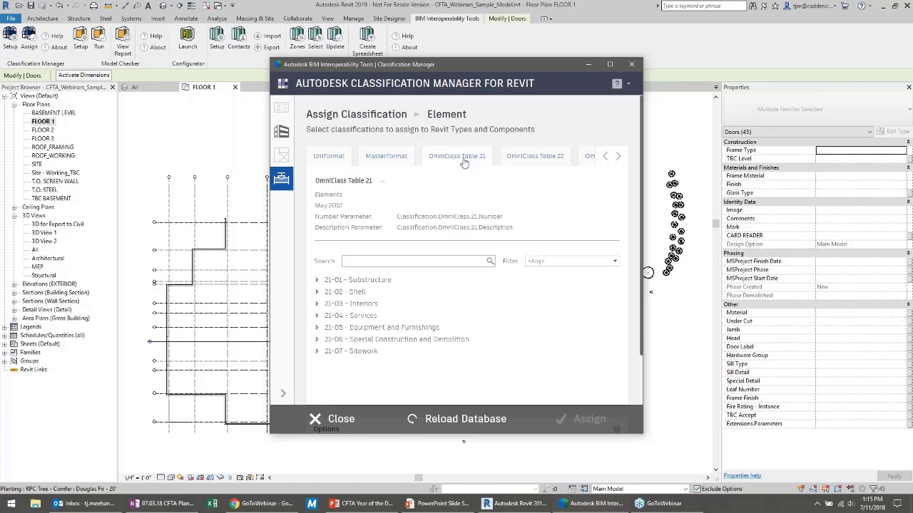
click(548, 158)
click(618, 157)
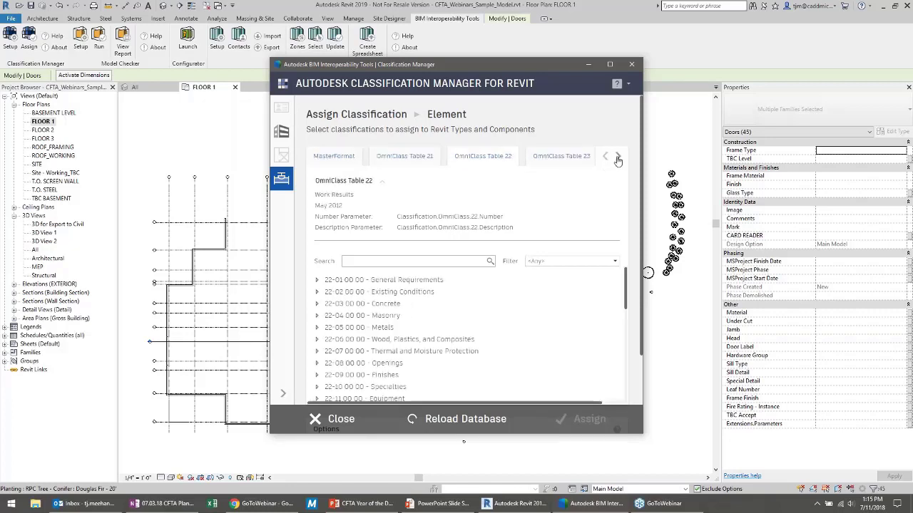
click(617, 157)
click(605, 156)
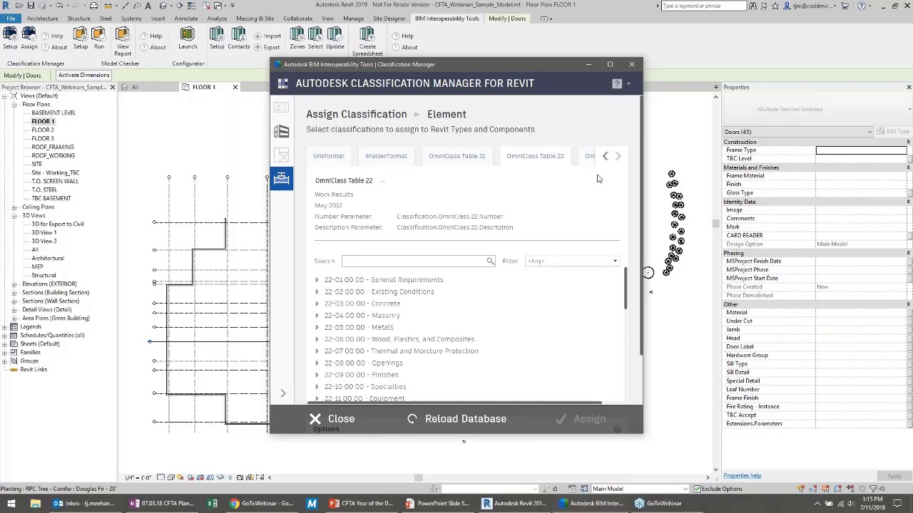
Step: Assign the UniFormat classification C1030.10 - Interior Swinging Doors to the selected doors
click(332, 157)
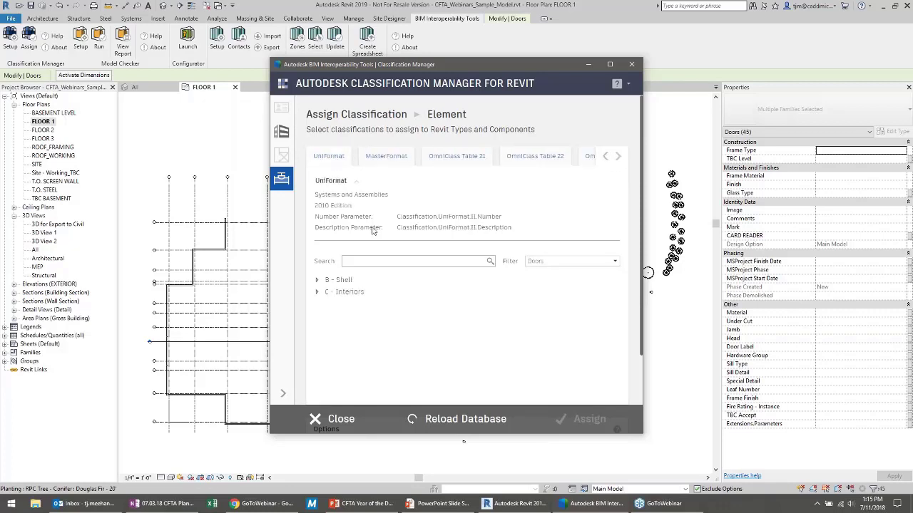
click(317, 292)
click(326, 304)
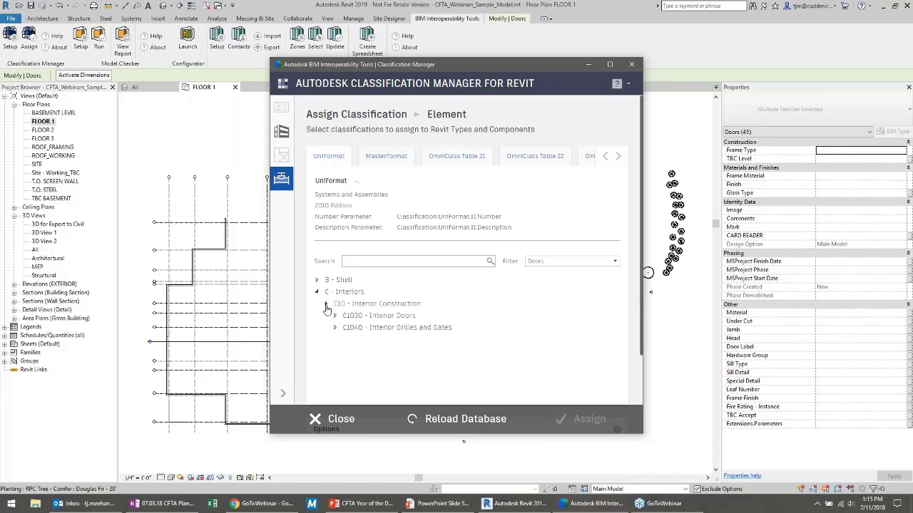
click(335, 315)
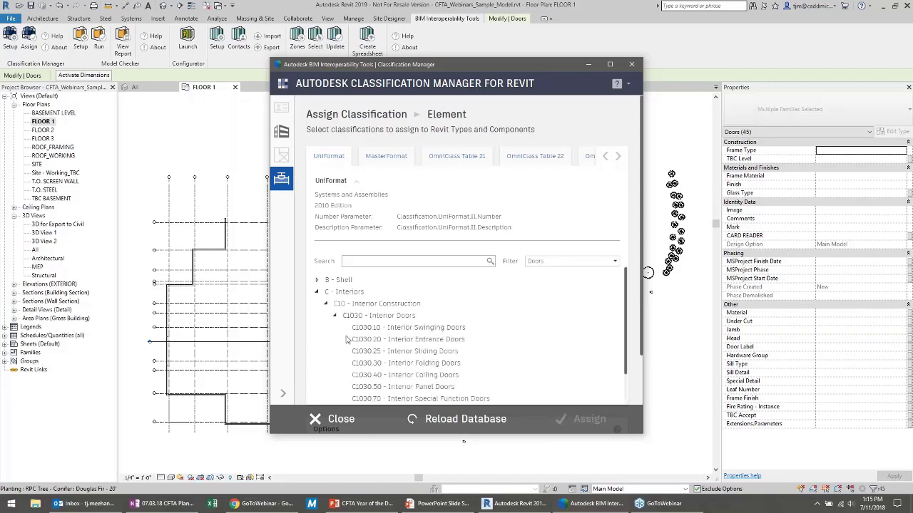
click(385, 329)
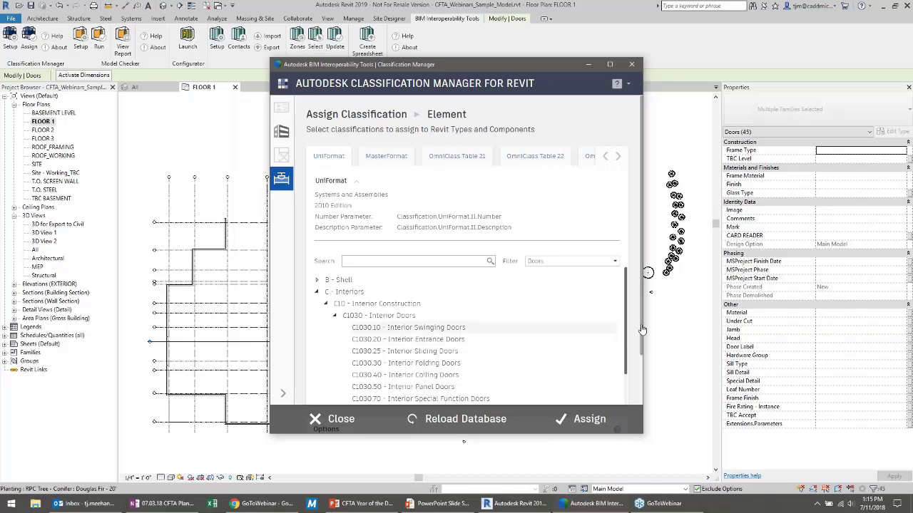
scroll(623, 388, down, 1)
click(532, 381)
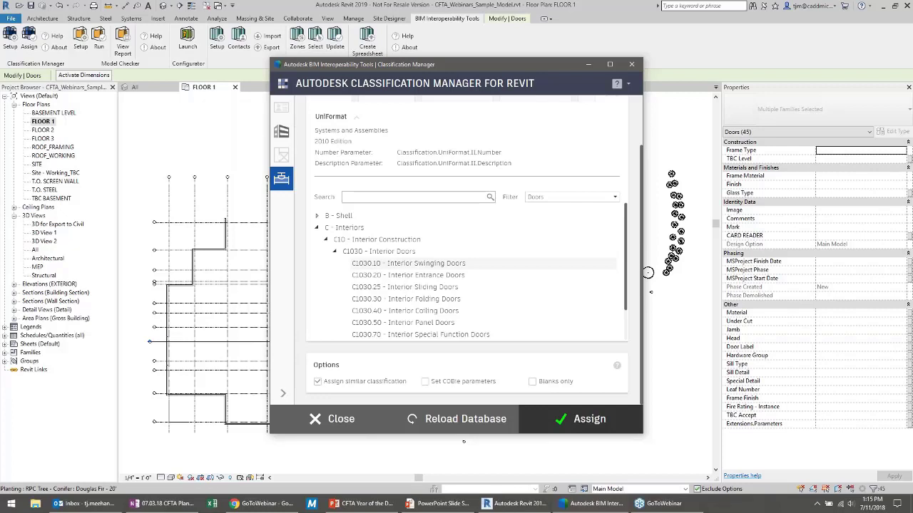
click(585, 419)
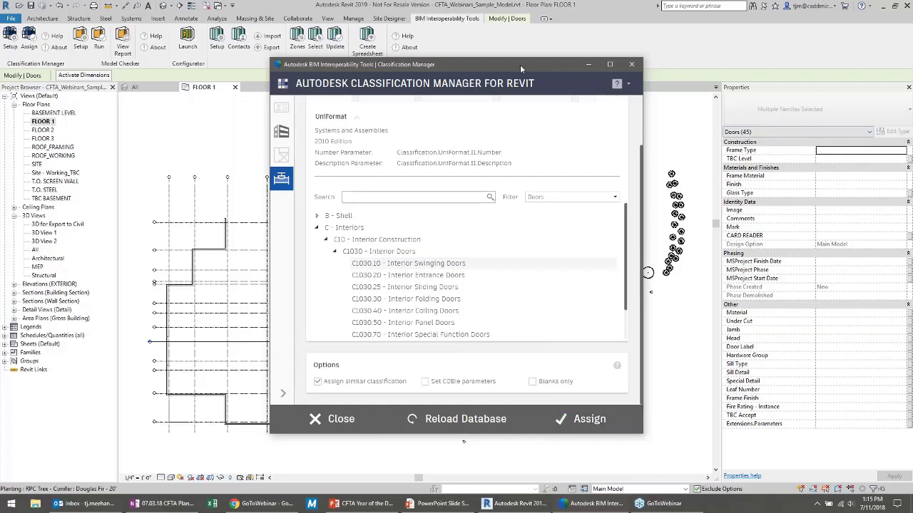
Step: Move the Classification Manager window off the plan and select the storefront double door in the upper exterior wall
drag(520, 64, 257, 39)
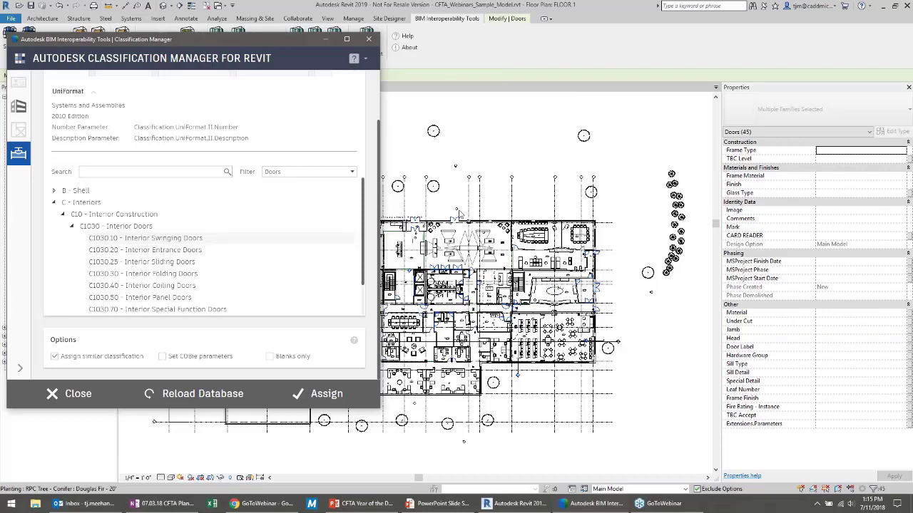
click(463, 203)
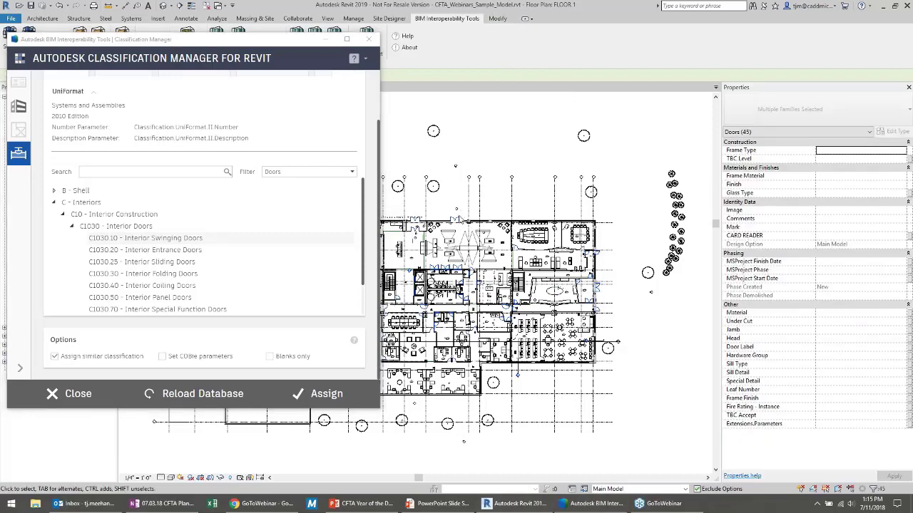
click(454, 218)
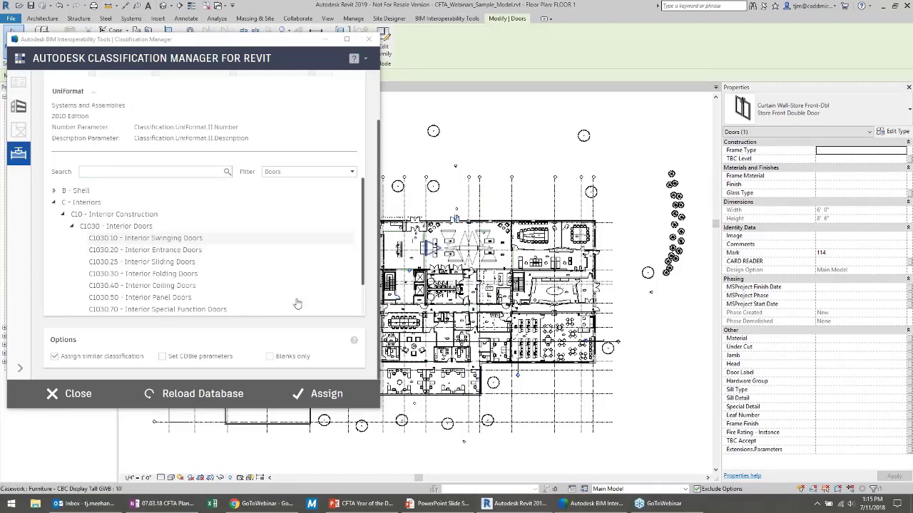
click(479, 219)
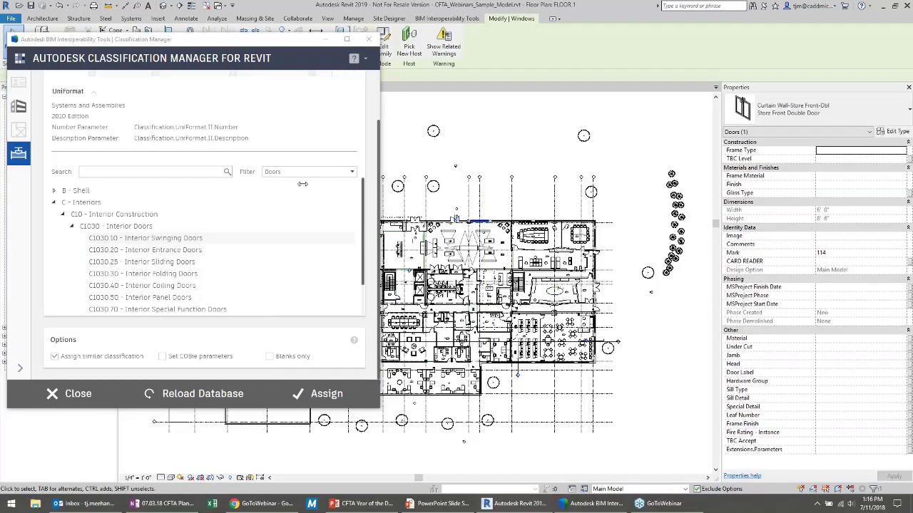
click(509, 128)
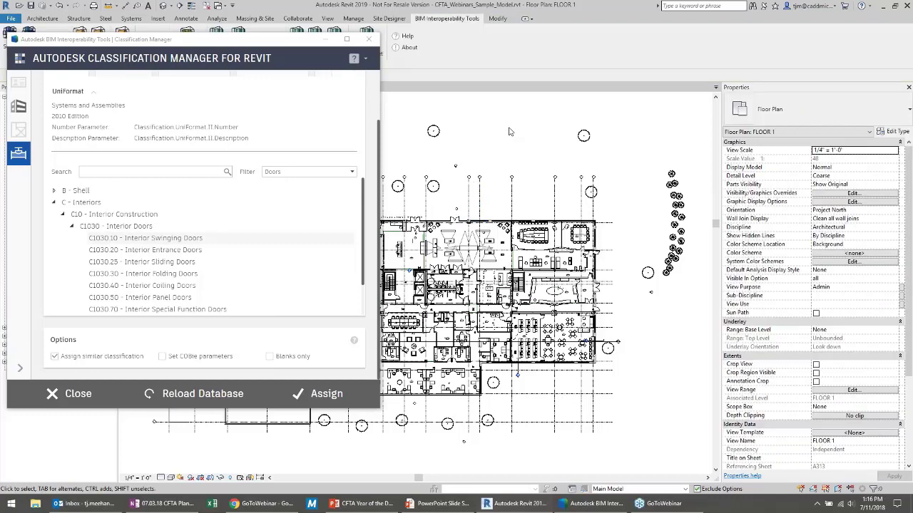
click(455, 218)
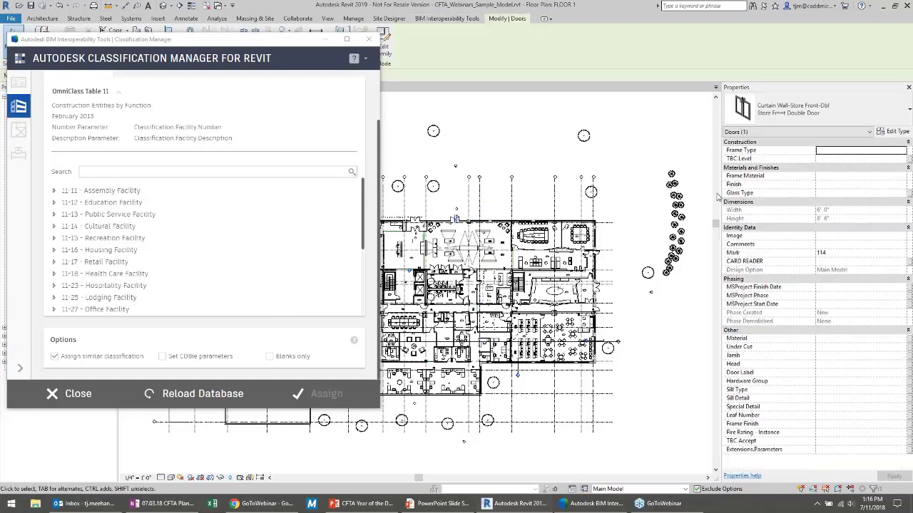
Step: Examine the classification parameters in the door's type properties, including Classification.UniFormat.II.Description
click(897, 131)
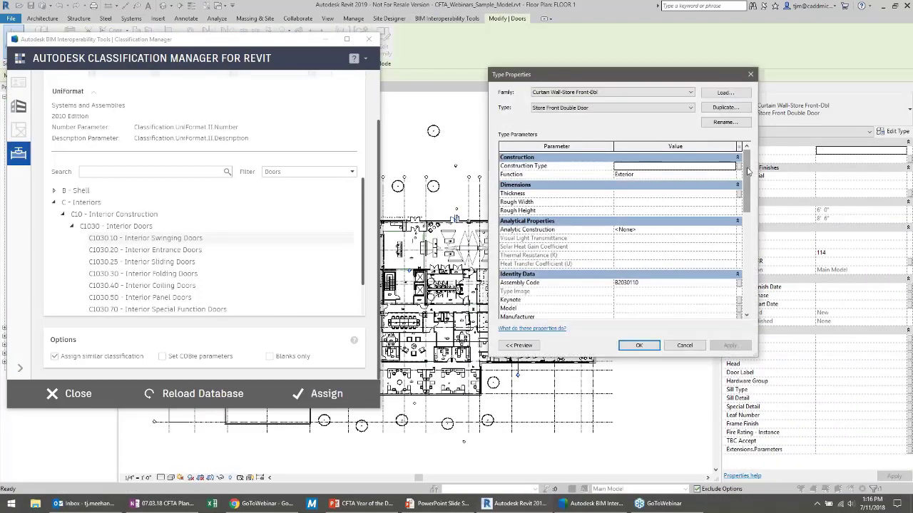
drag(746, 174, 756, 297)
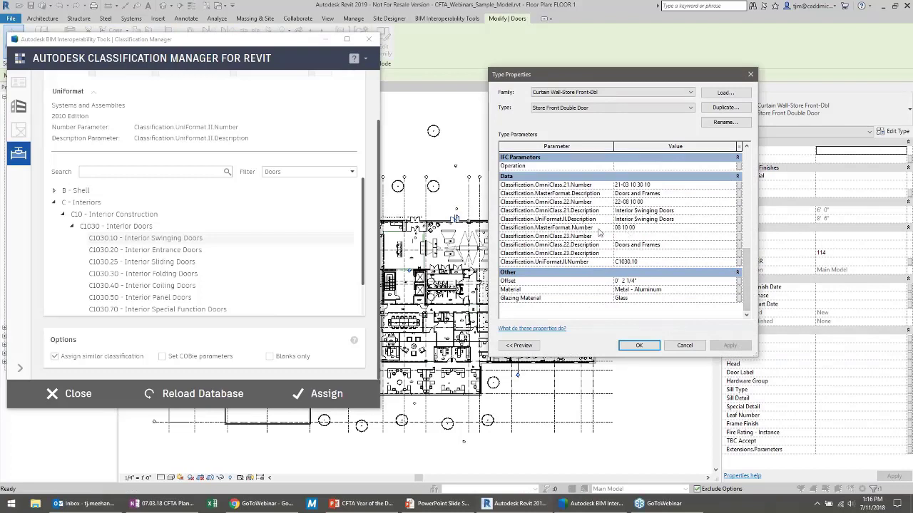
click(653, 223)
drag(675, 219, 608, 221)
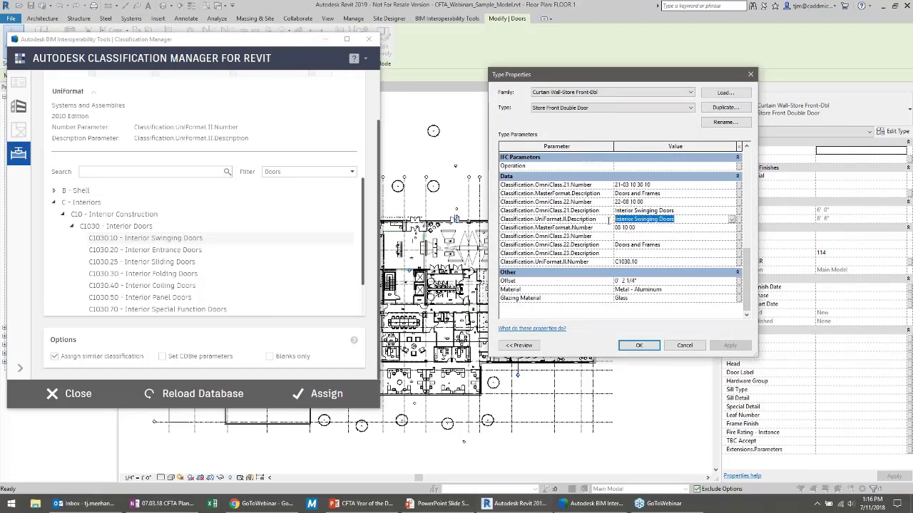
Step: Check the UniFormat number and the MasterFormat number and description in the door's type properties, closing them without changes
click(647, 262)
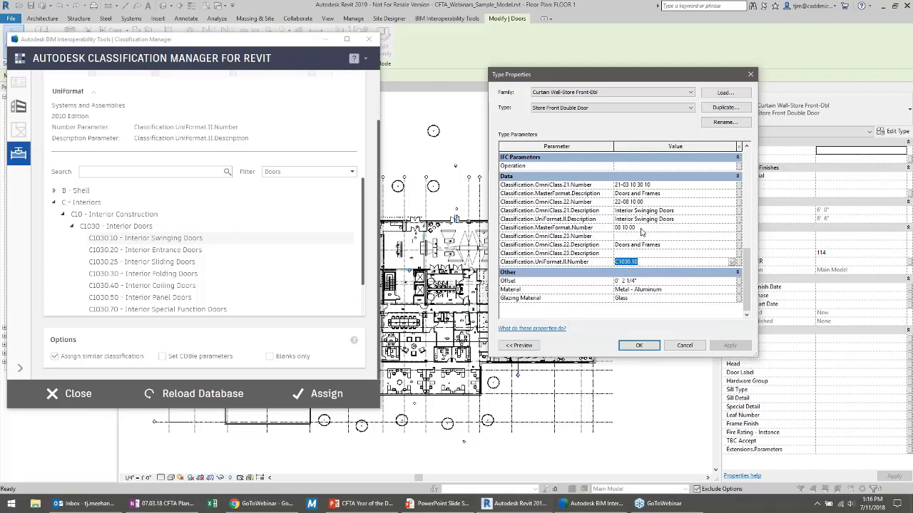
click(641, 229)
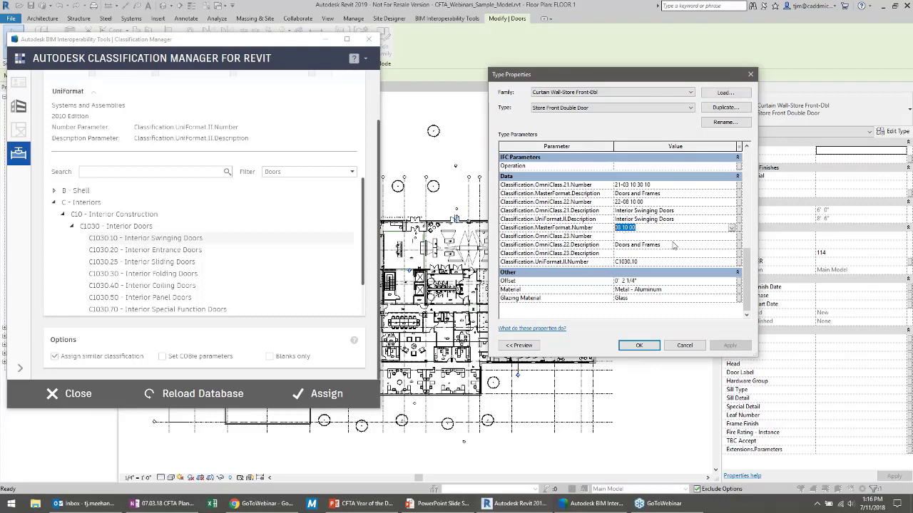
click(674, 195)
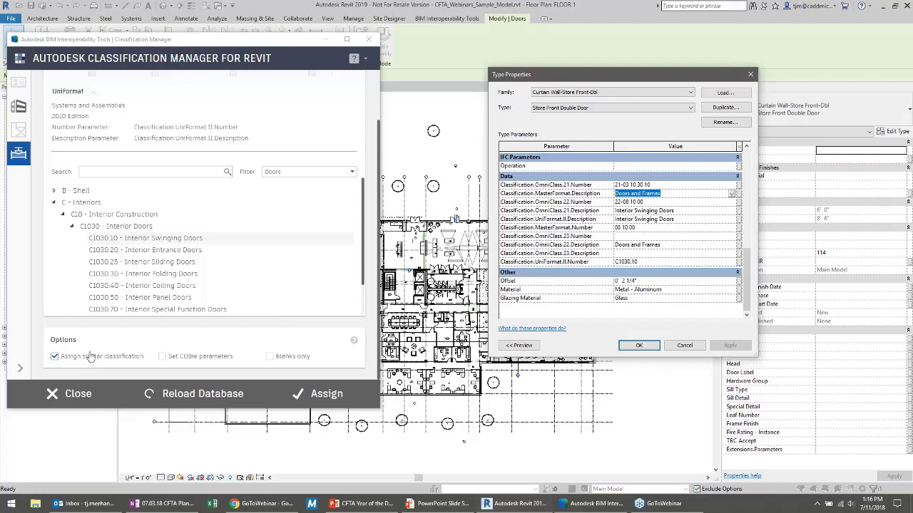
click(681, 346)
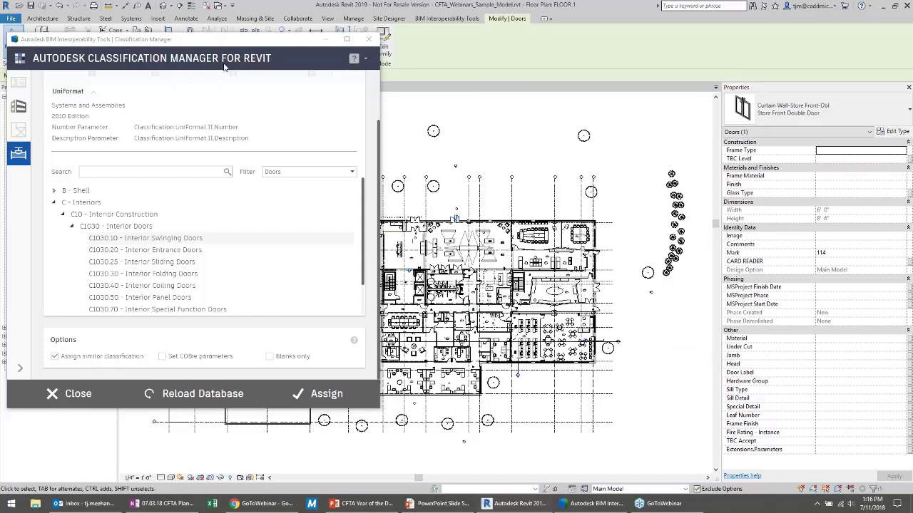
Step: Clear the door selection, reopen classification assignment with nothing selected, and view the OmniClass Table 11 facility classifications
drag(210, 48, 459, 64)
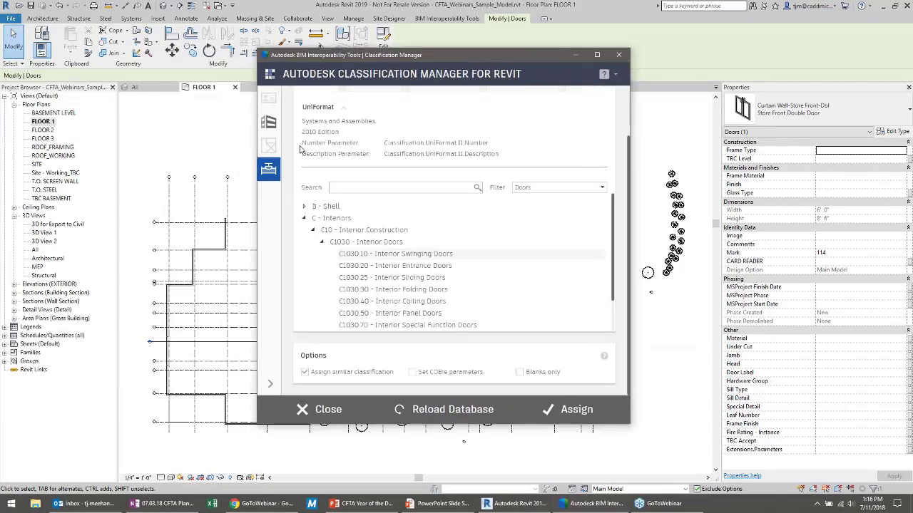
click(220, 138)
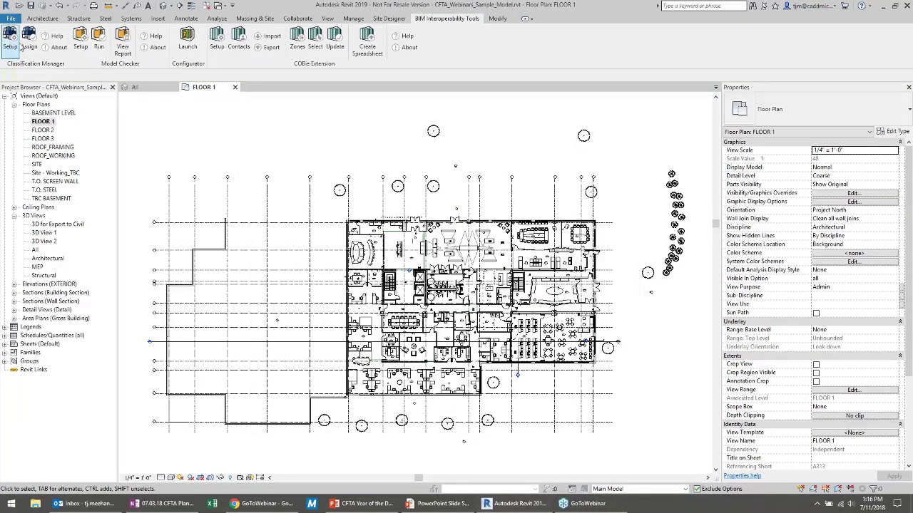
click(30, 39)
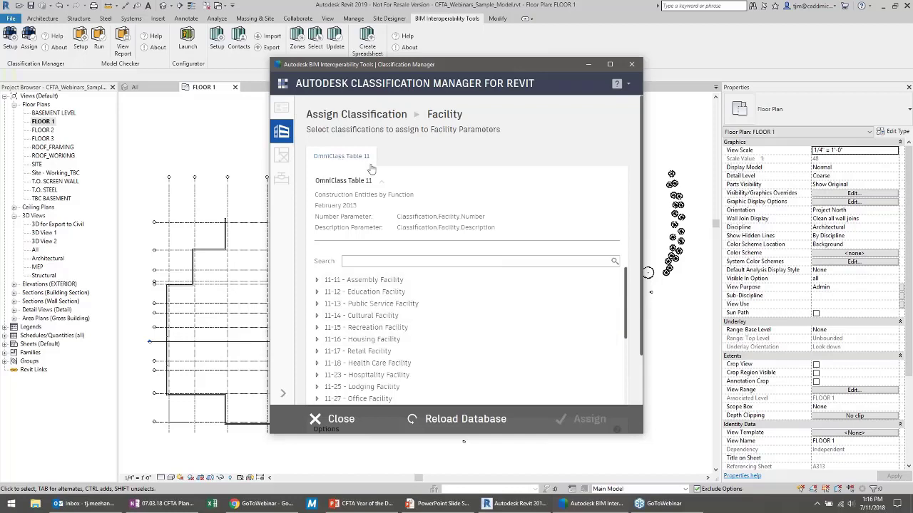
click(338, 421)
Step: Select the elements in the upper-left part of the building plan and view the OmniClass Table 13 space classifications
drag(368, 247, 444, 305)
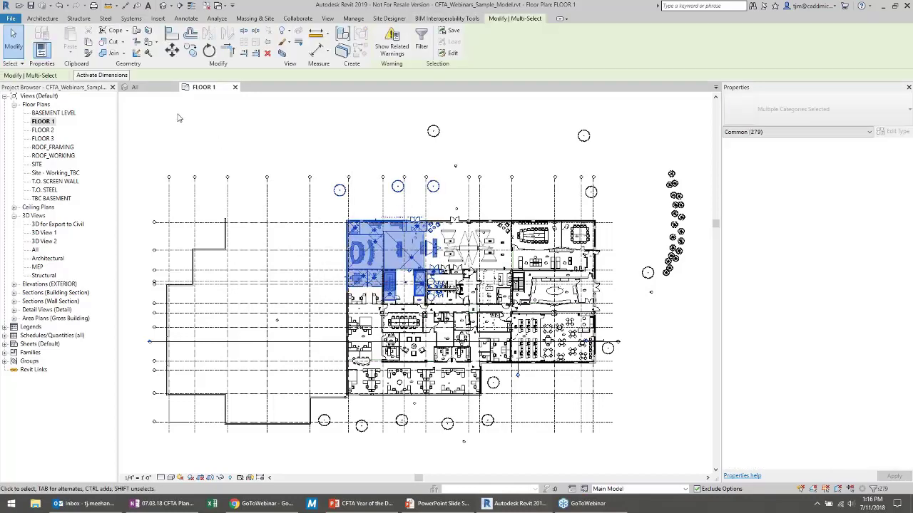
click(447, 18)
click(28, 40)
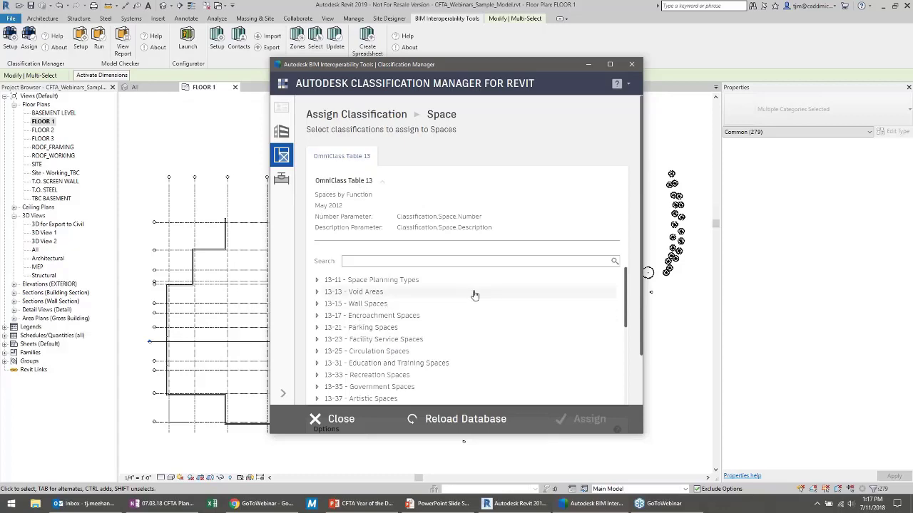
click(341, 419)
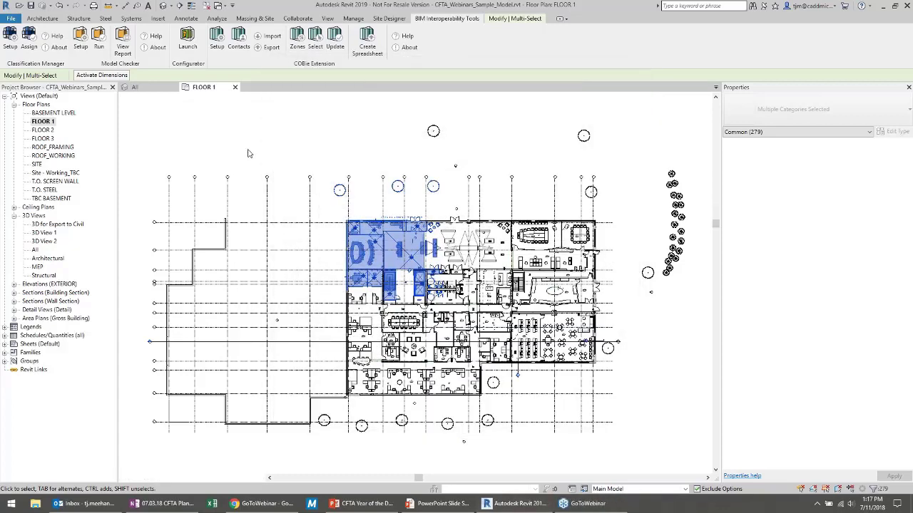
click(188, 147)
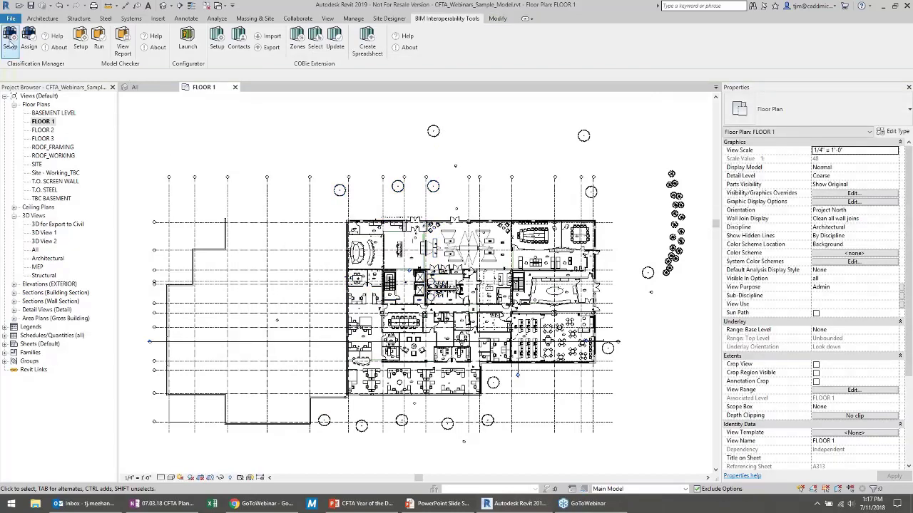
Step: Set the Classification Manager database to the FICM Spaces Database from the public library
click(10, 39)
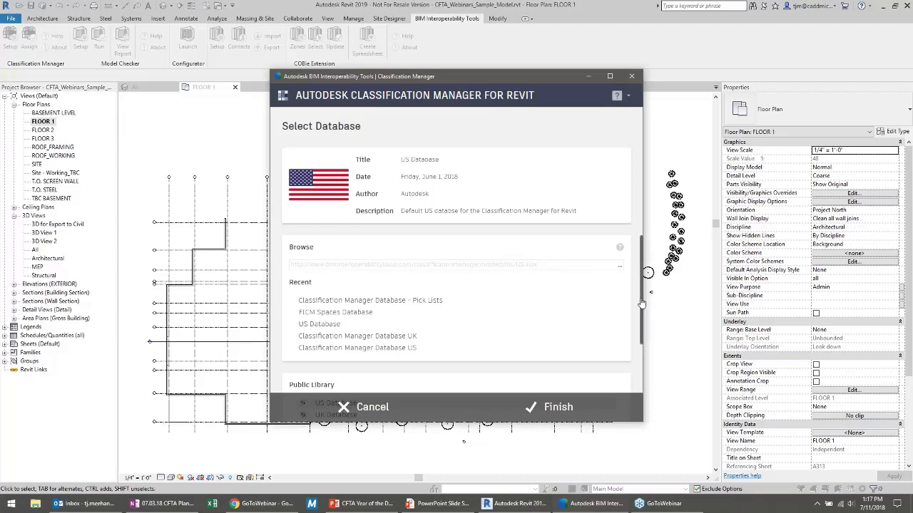
scroll(645, 293, down, 1)
click(413, 369)
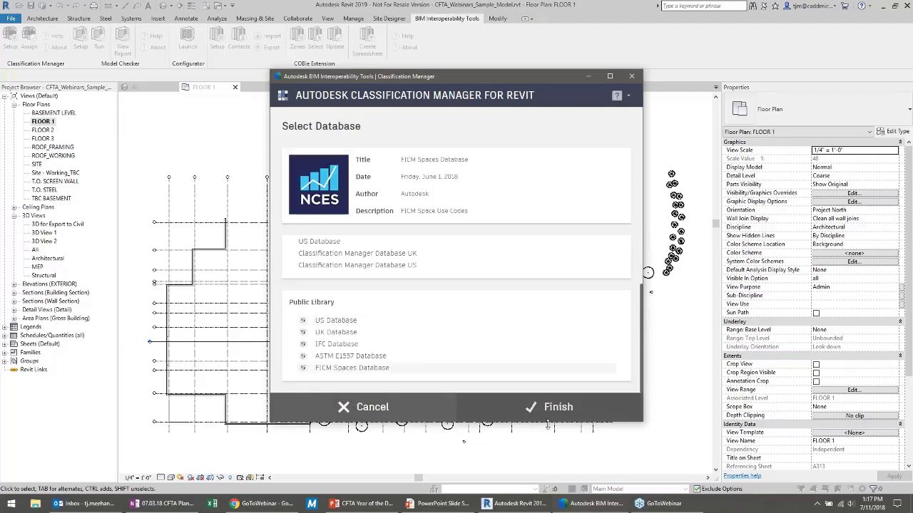
click(549, 407)
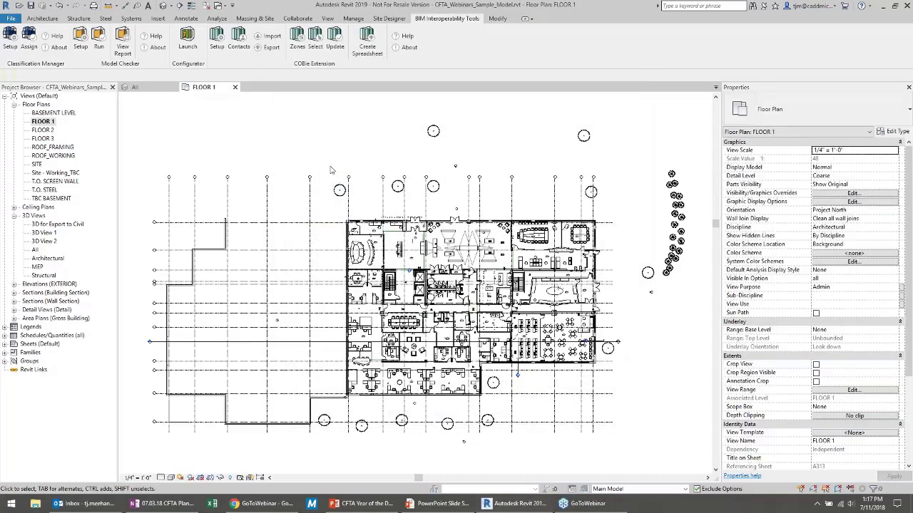
Step: Assign the FICM space classification 310 - Office to the rooms in the upper-left part of the building plan and clear the selection
drag(330, 169, 484, 322)
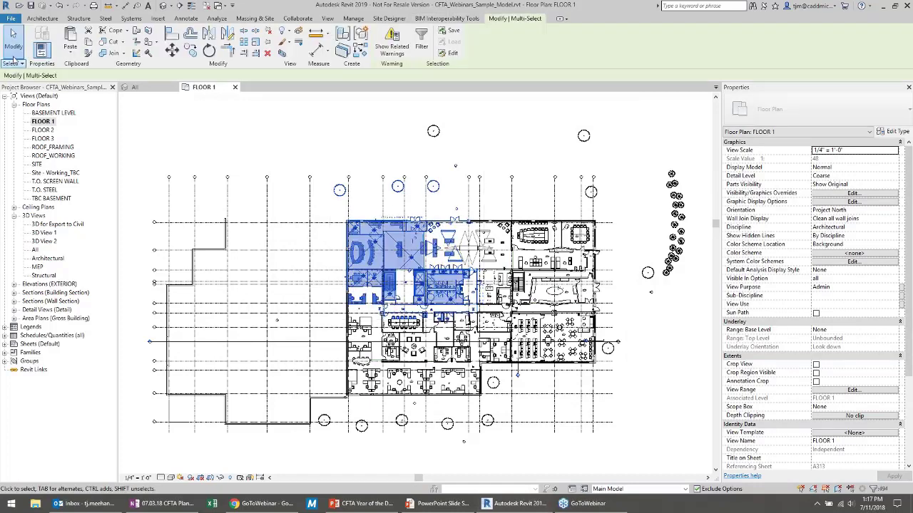
click(447, 18)
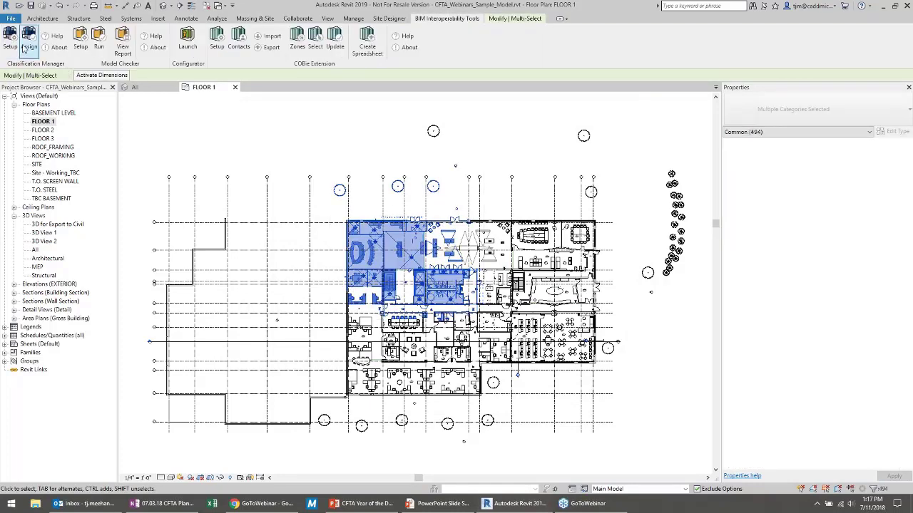
click(25, 43)
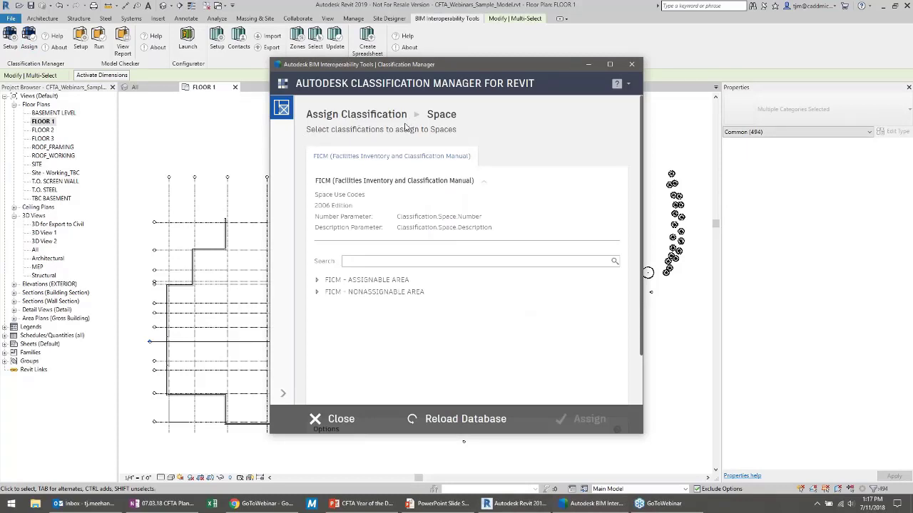
click(316, 280)
click(326, 292)
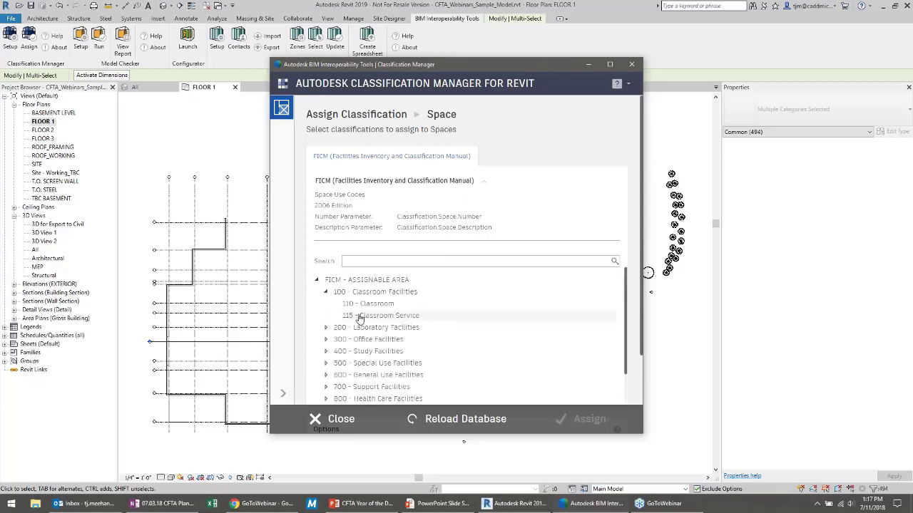
click(325, 339)
click(360, 351)
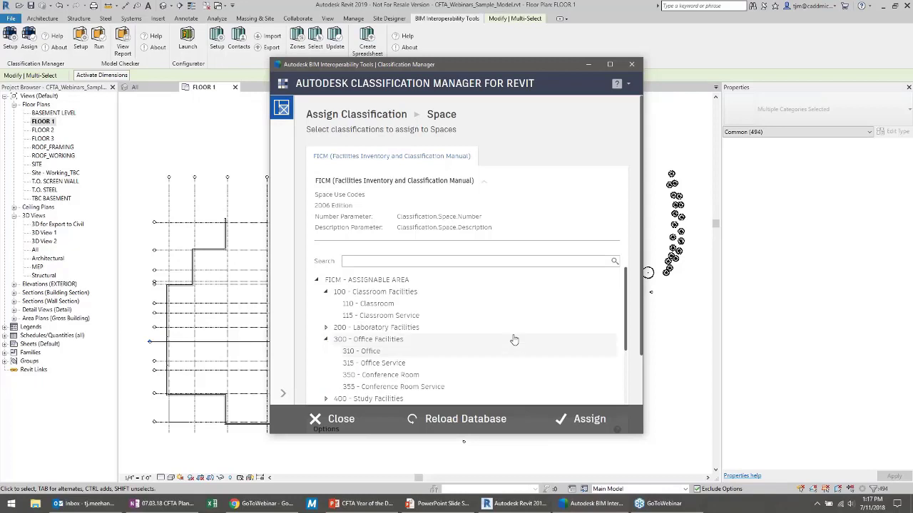
click(580, 422)
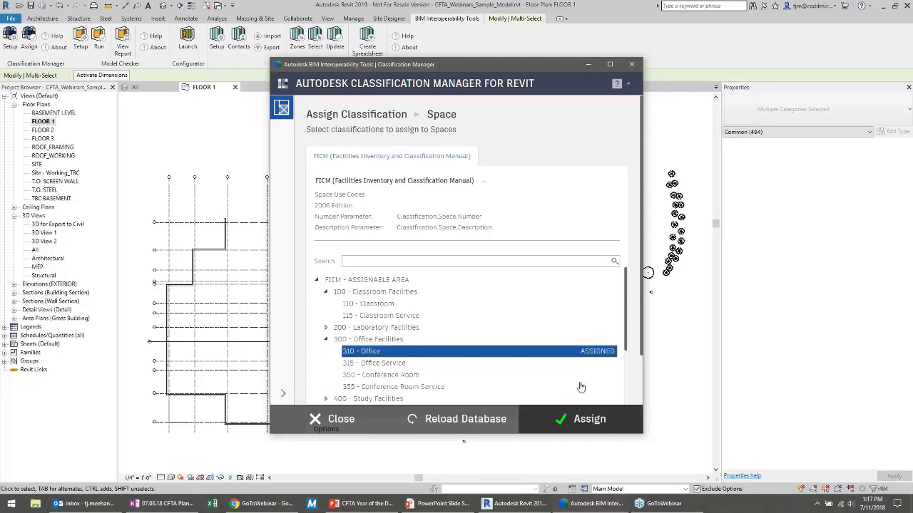
drag(571, 63, 417, 54)
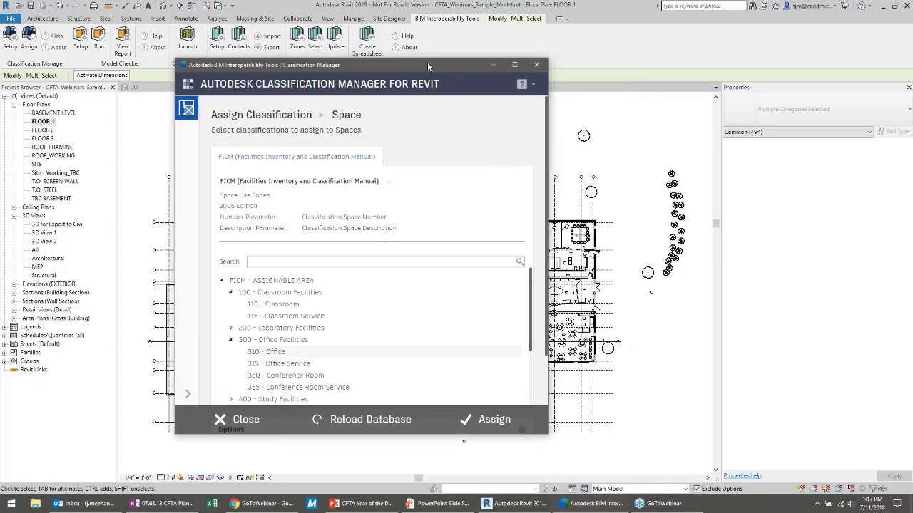
click(477, 57)
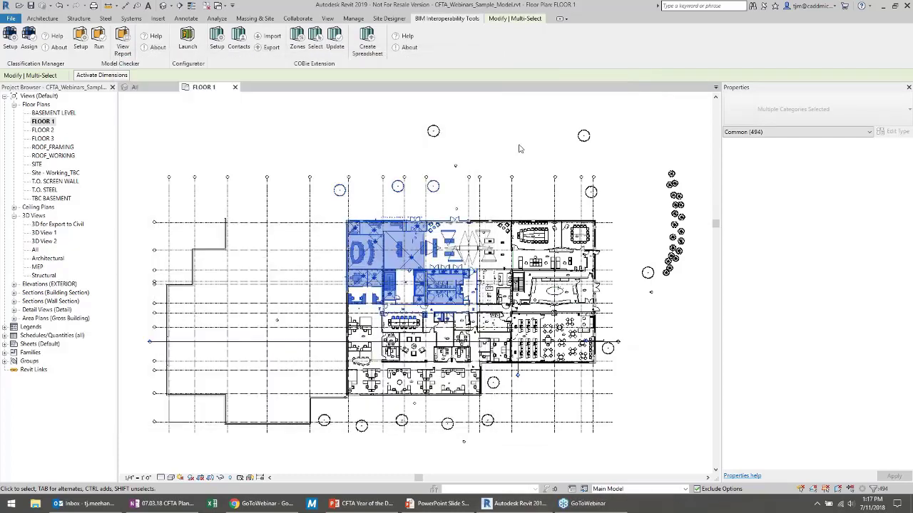
key(Escape)
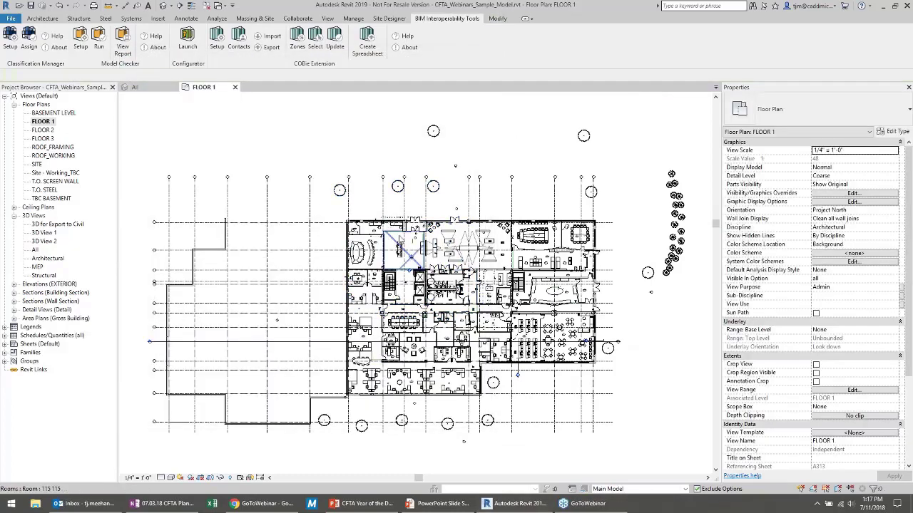
Step: Check the Classification.Space.Number and Classification.Space.Description properties of room 115
click(408, 253)
scroll(902, 305, down, 2)
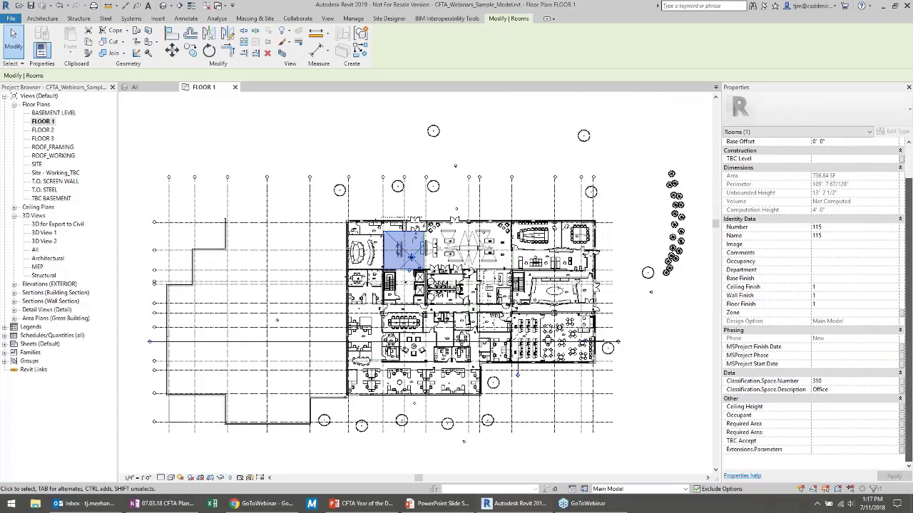
click(838, 381)
click(840, 390)
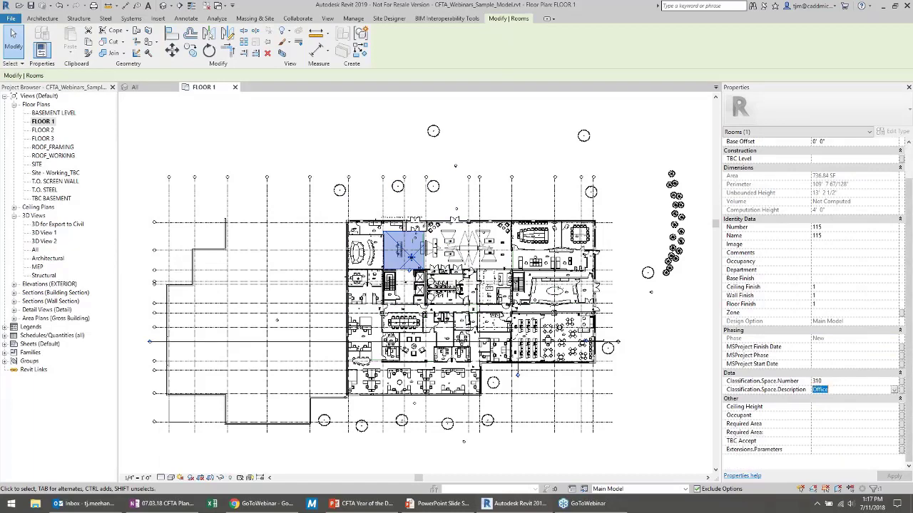
click(670, 328)
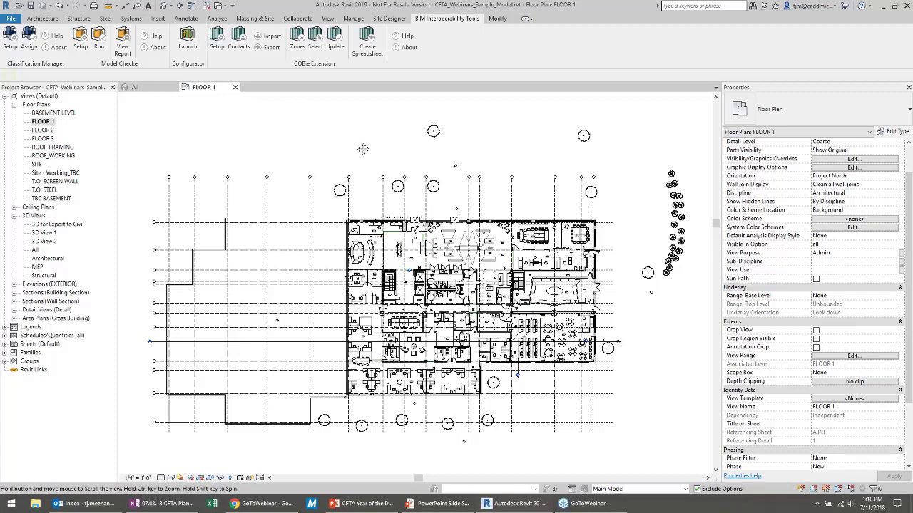
Step: Switch to the 3D view All and load the Checks by Family Category checkset from the public library in the Model Checker setup
mouse_move(345, 155)
middle_down()
mouse_move(371, 147)
mouse_move(359, 149)
middle_up()
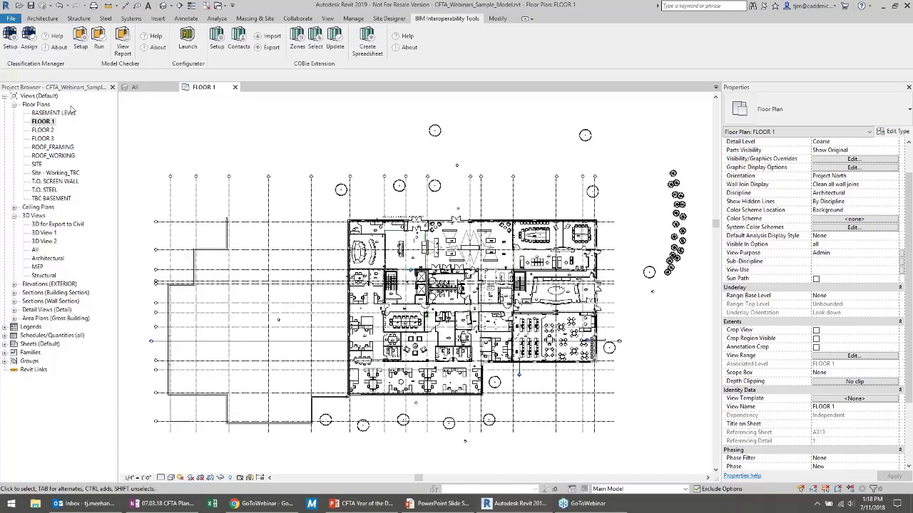
click(146, 88)
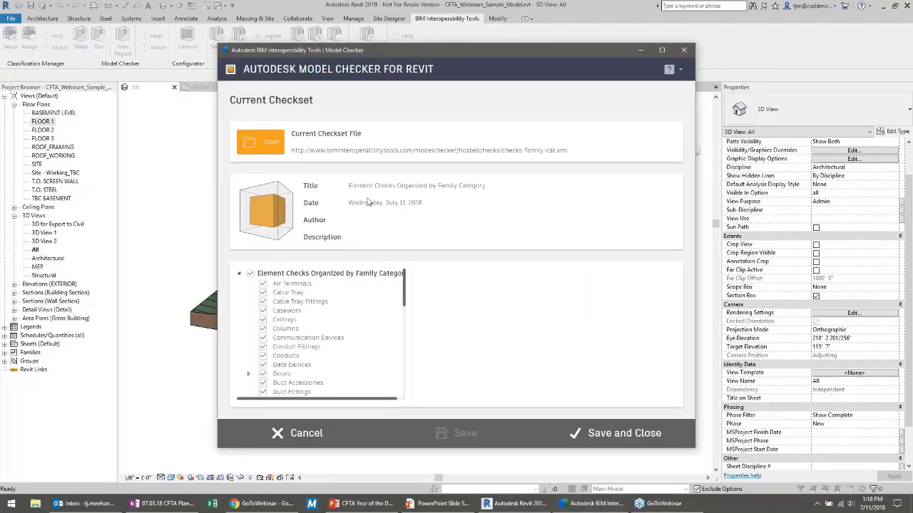
click(259, 142)
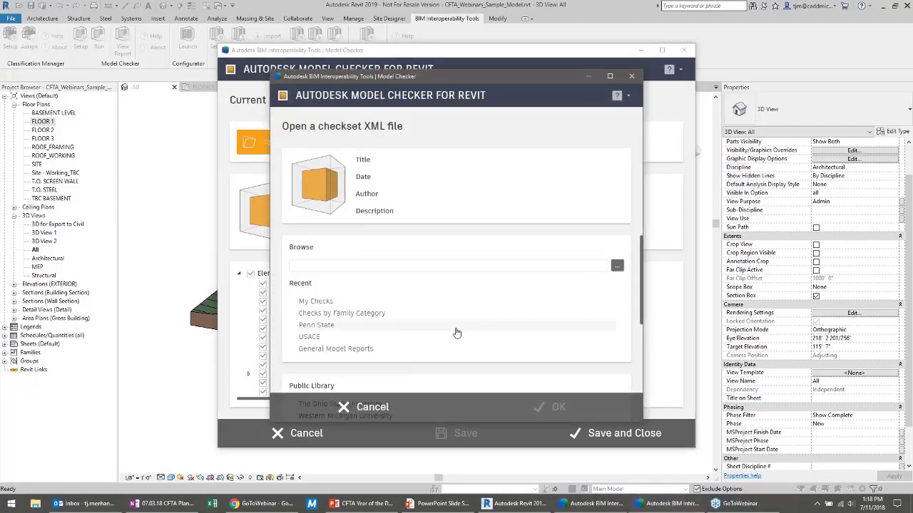
scroll(430, 322, down, 2)
scroll(456, 326, down, 2)
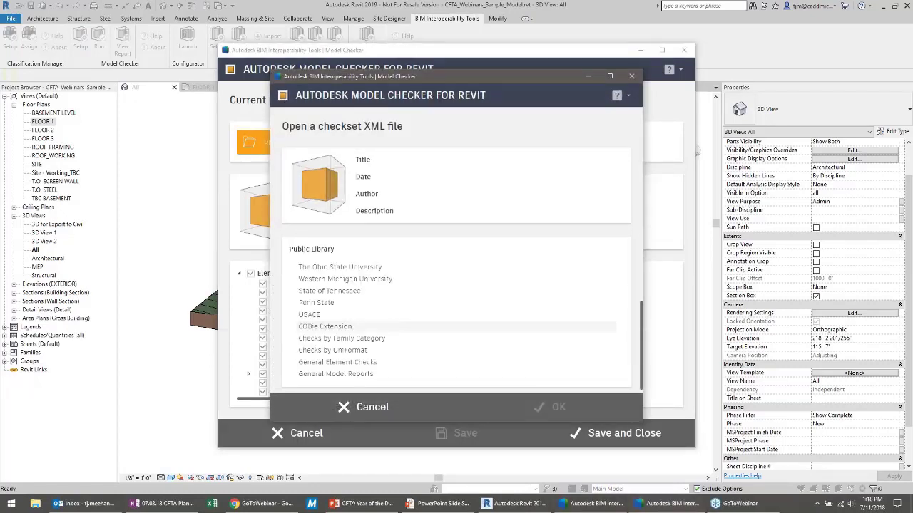
scroll(457, 326, down, 1)
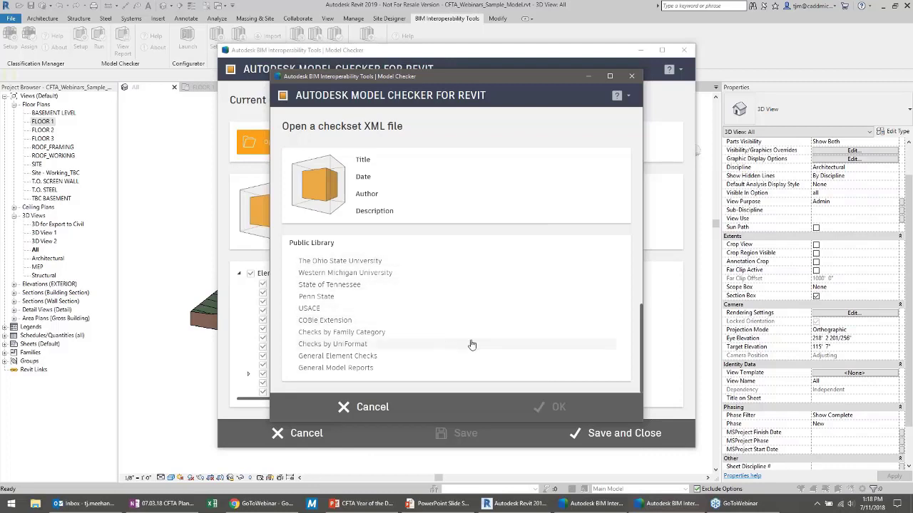
click(362, 332)
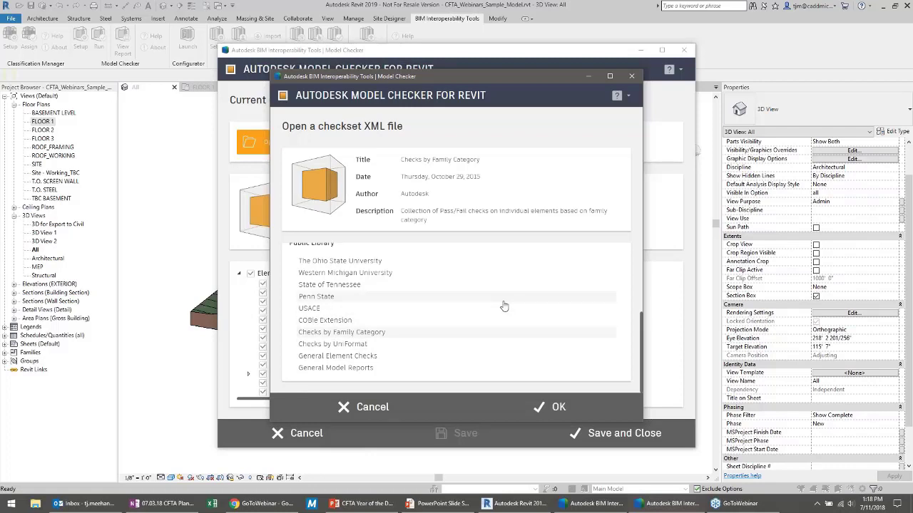
click(562, 411)
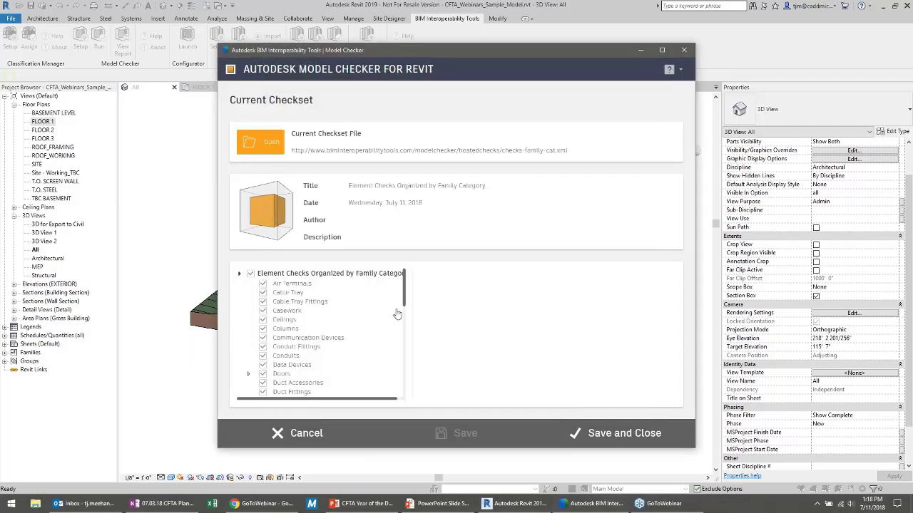
Step: Examine the family categories in the checkset, including the checks grouped under Doors
mouse_move(404, 296)
mouse_down()
mouse_move(410, 346)
mouse_move(405, 284)
mouse_up()
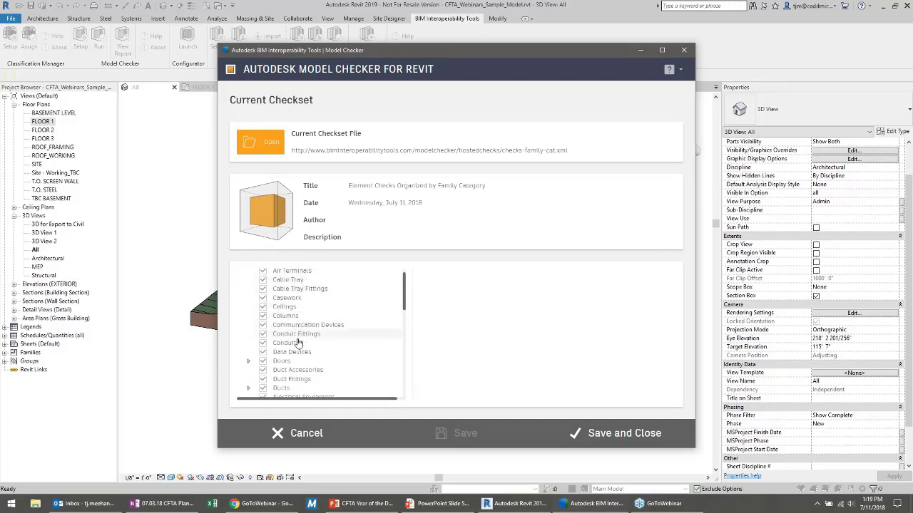
click(248, 362)
scroll(312, 306, down, 3)
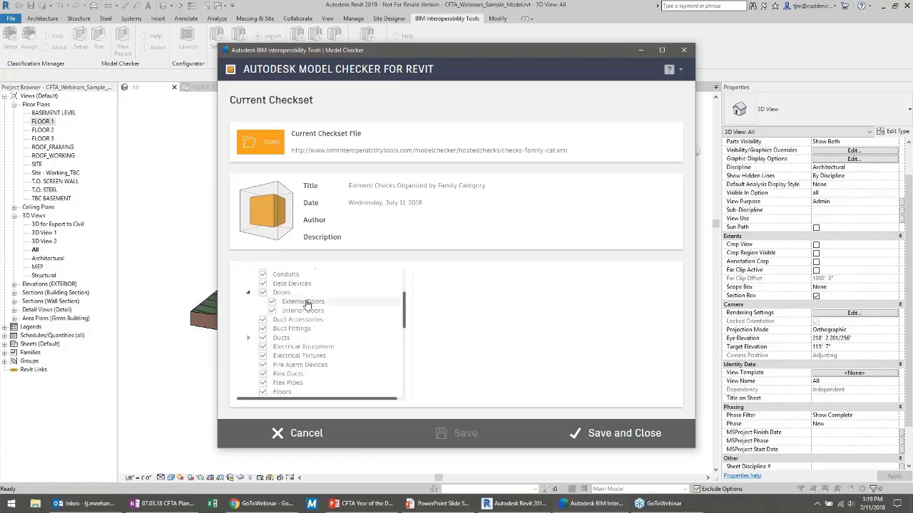
Step: Review the Exterior Doors checks and the remaining family categories in the checkset, and save the Model Checker setup
click(306, 301)
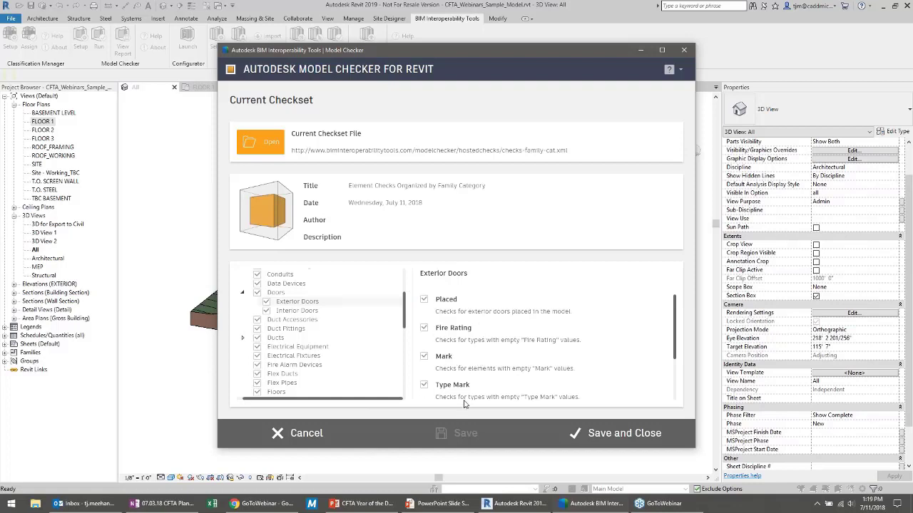
drag(407, 317, 408, 319)
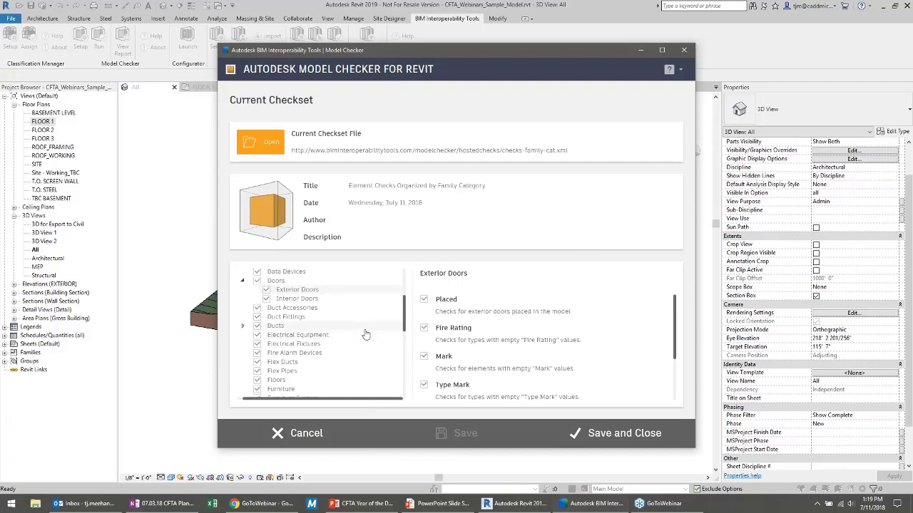
drag(403, 314, 416, 369)
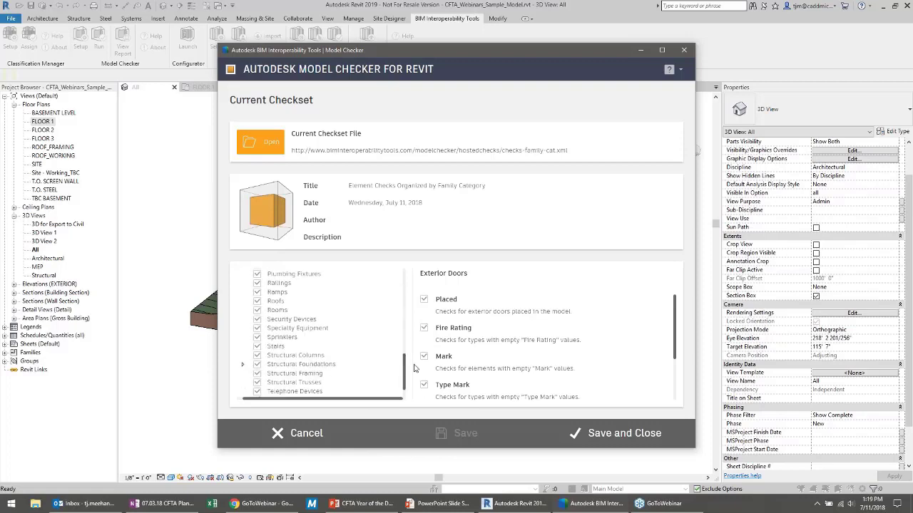
click(612, 435)
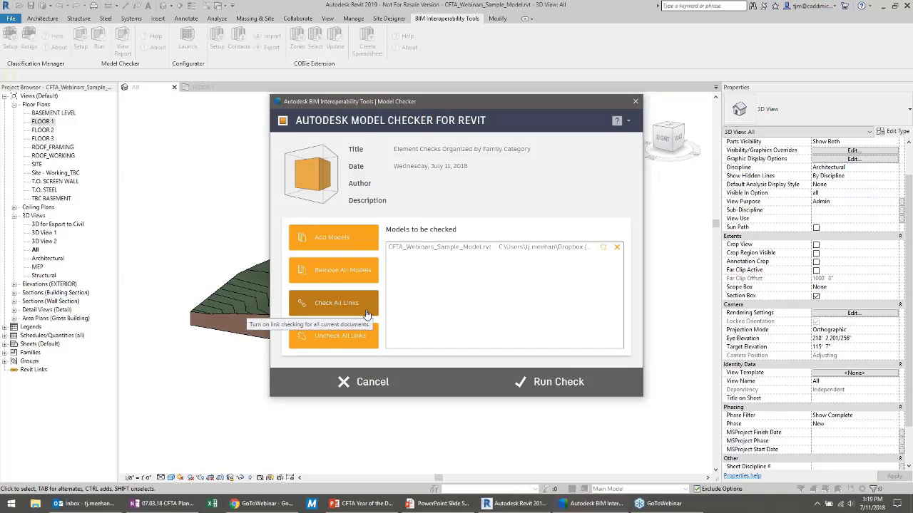
Step: Run the model check on CFTA_Webinars_Sample_Model.rvt and review the Exterior Doors results in the enlarged report
click(535, 385)
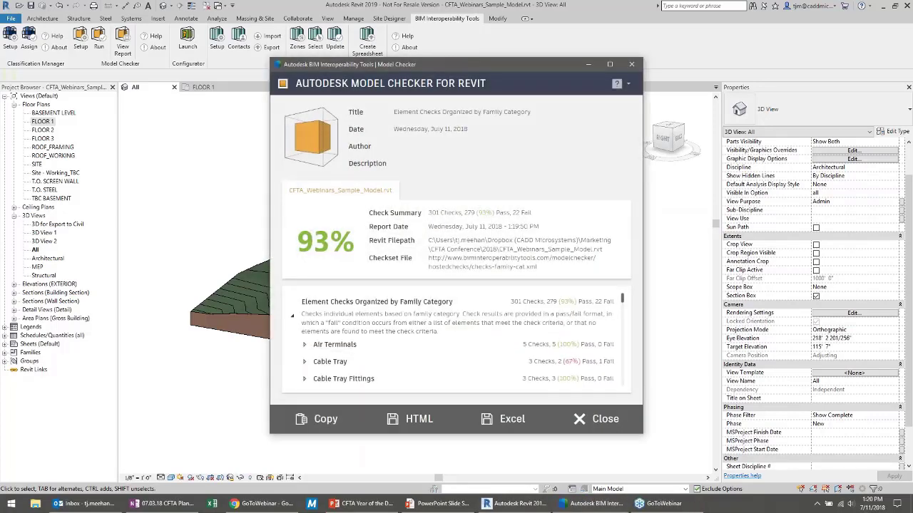
double_click(458, 56)
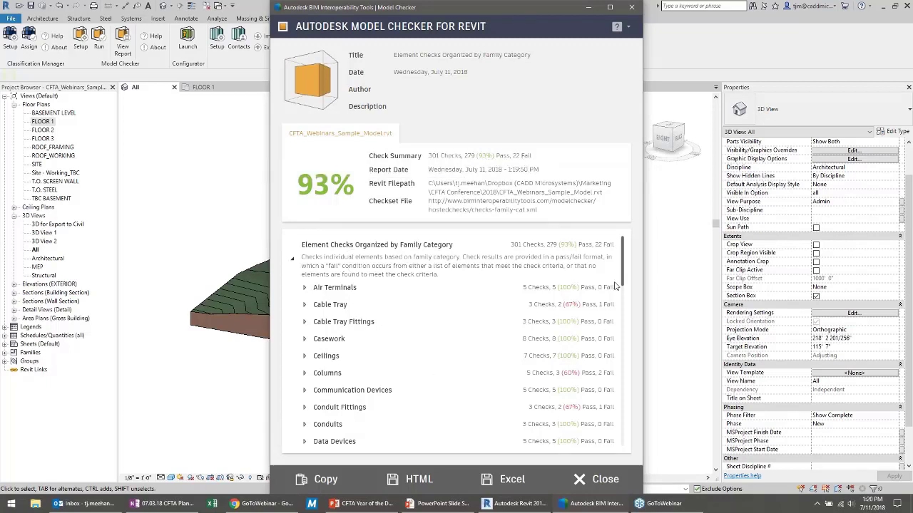
drag(623, 266, 627, 307)
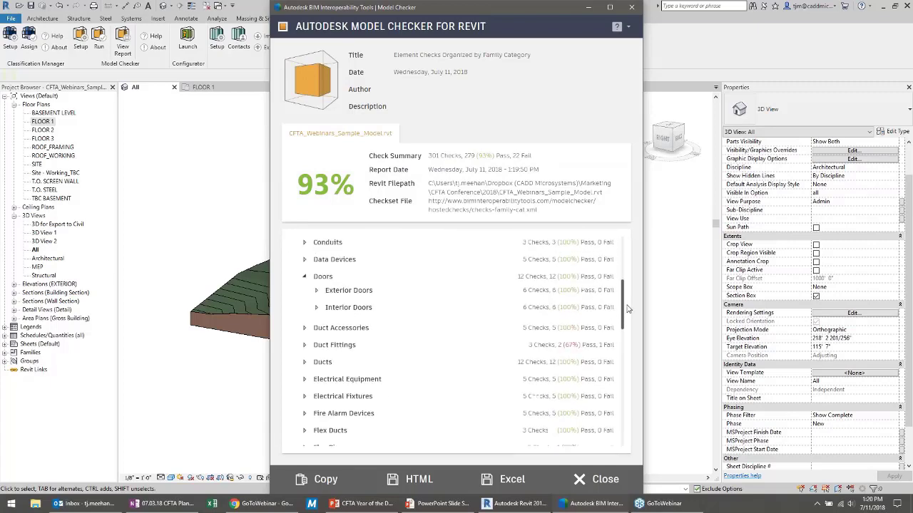
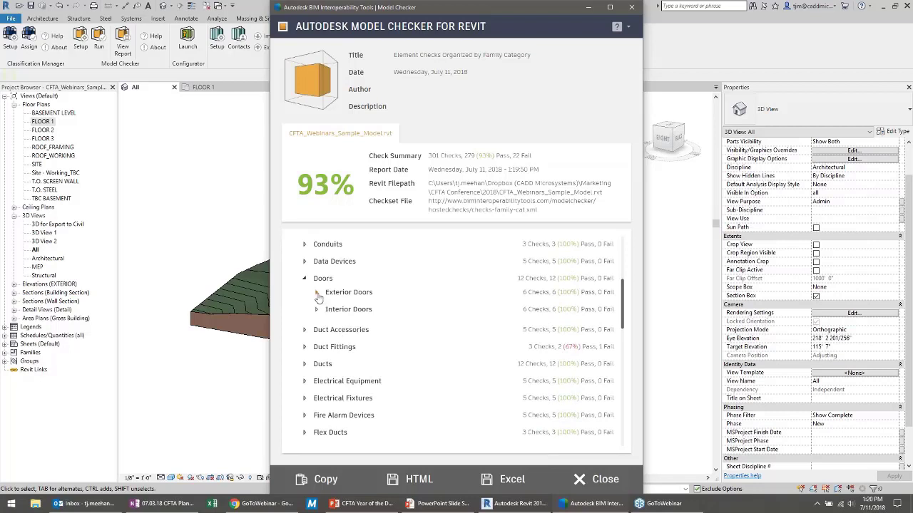
scroll(470, 349, down, 1)
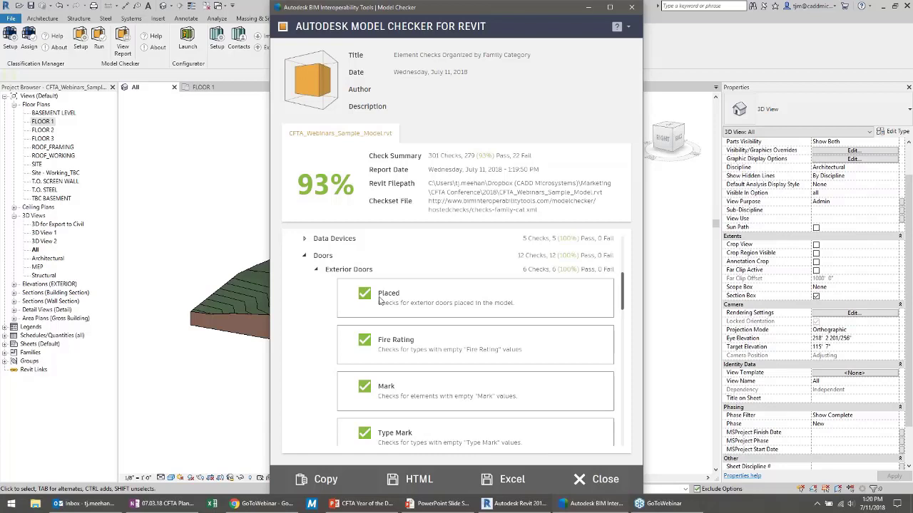
scroll(413, 323, down, 2)
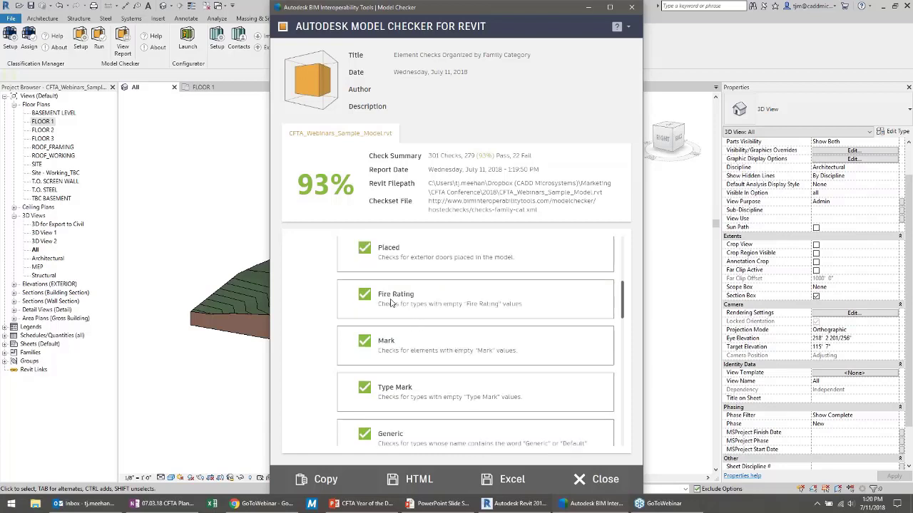
scroll(414, 372, down, 1)
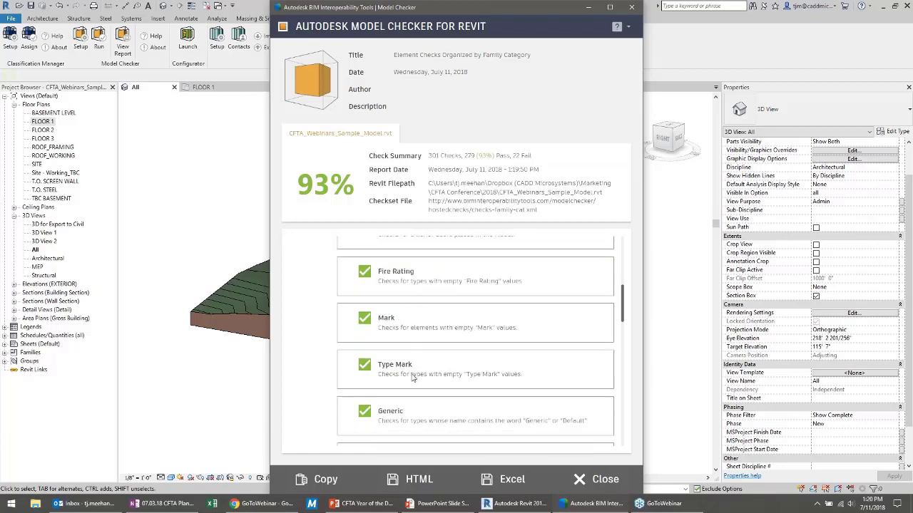
scroll(412, 378, up, 6)
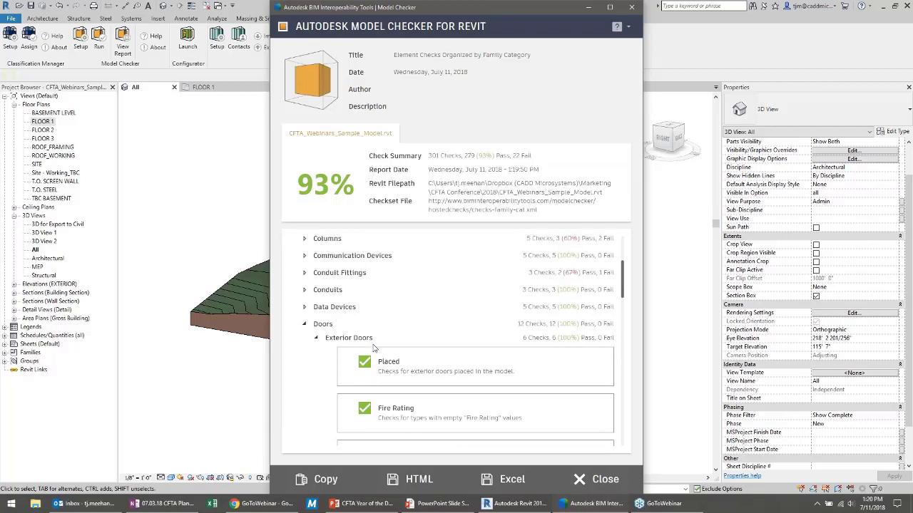
Step: Examine the individual check results for Conduit Fittings and Flex Pipes in the report
click(305, 273)
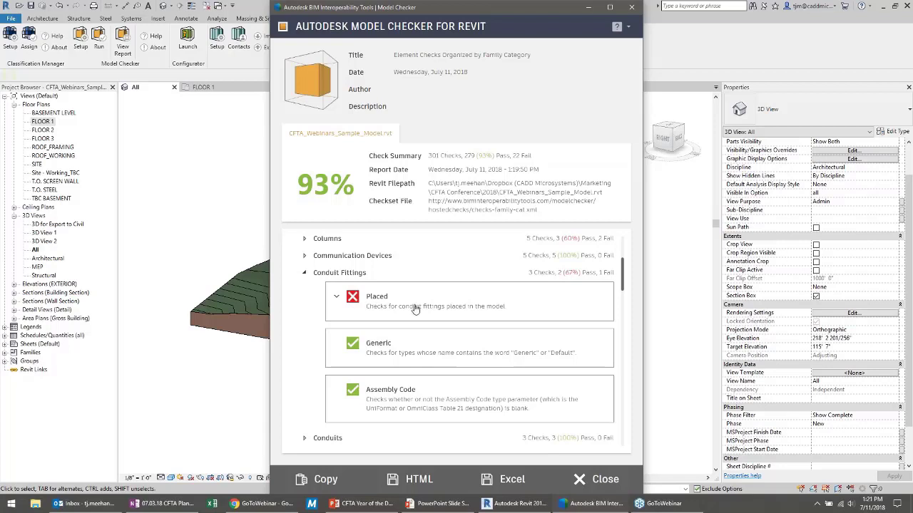
click(304, 273)
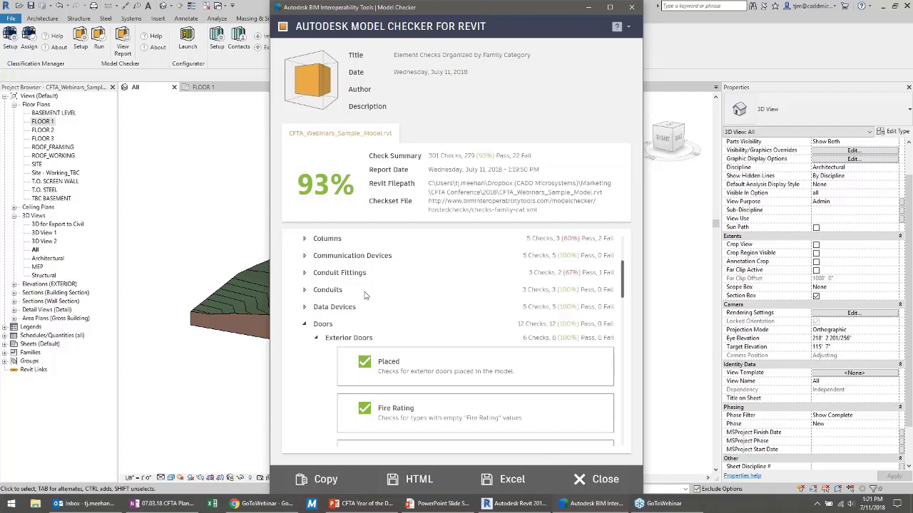
scroll(364, 293, down, 10)
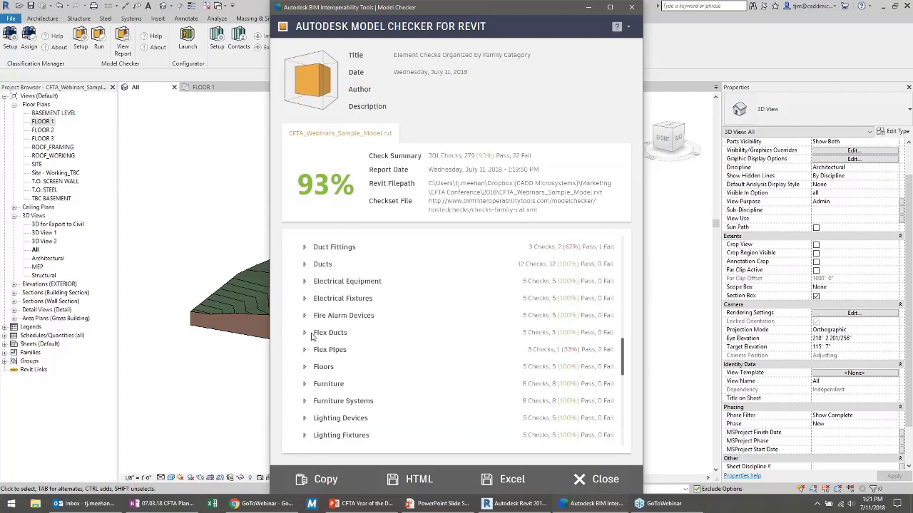
click(304, 350)
scroll(320, 342, down, 5)
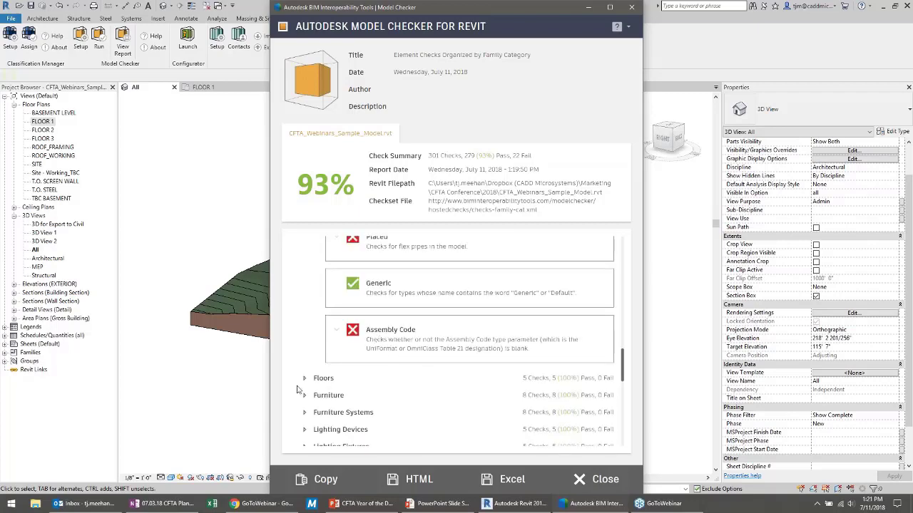
Step: Examine the Sanitary Systems check results under Pipes and close the report
scroll(298, 389, down, 5)
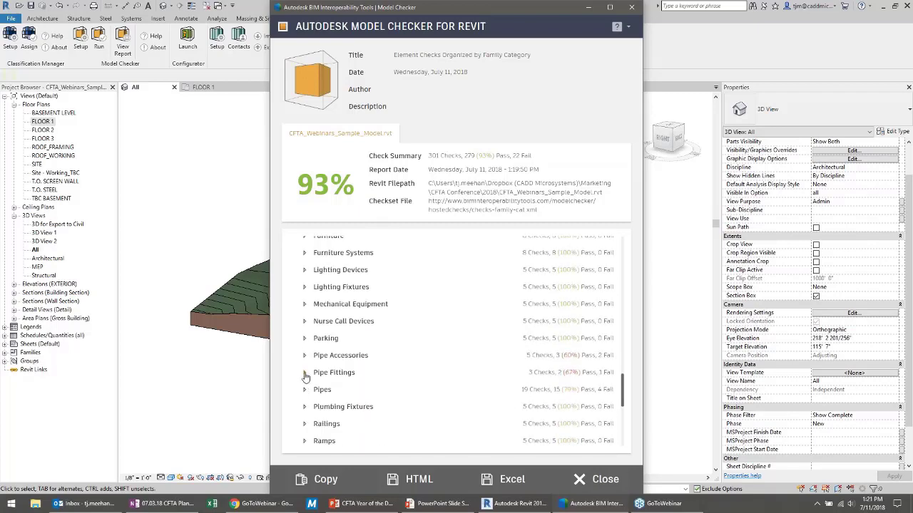
click(305, 389)
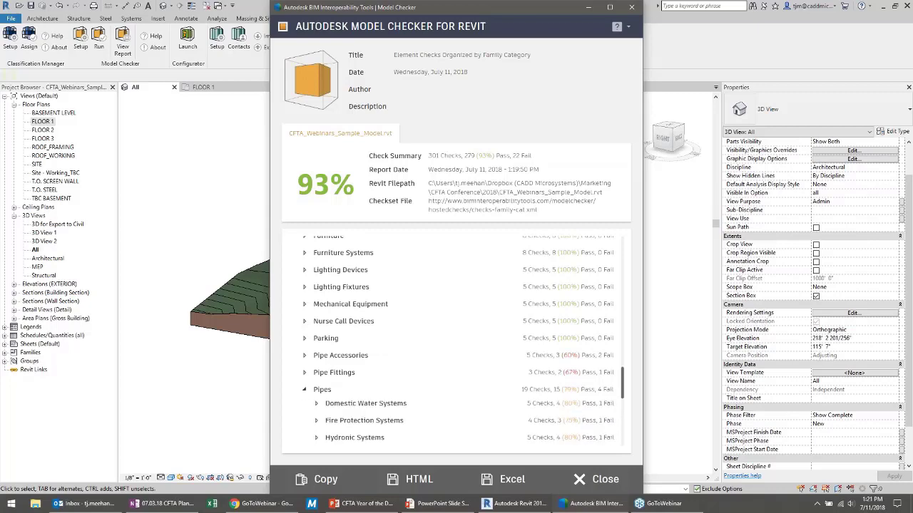
scroll(306, 371, down, 2)
click(316, 341)
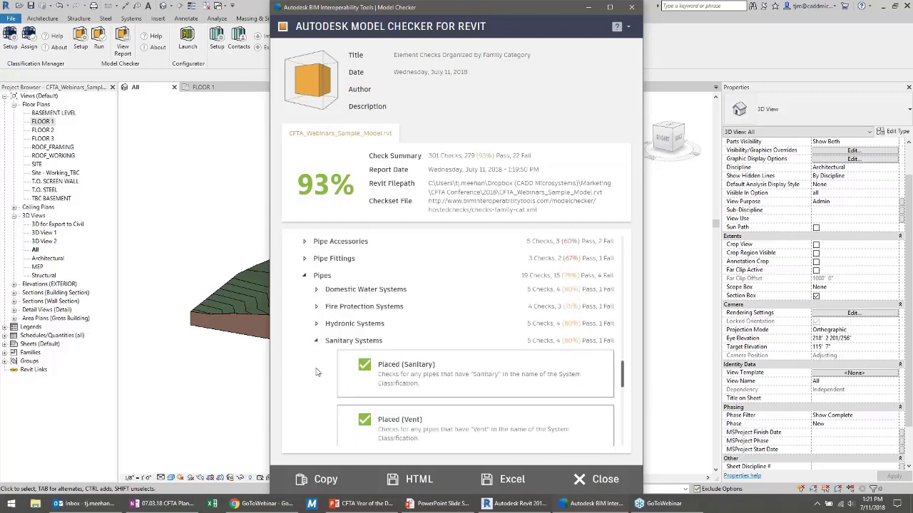
scroll(321, 368, down, 4)
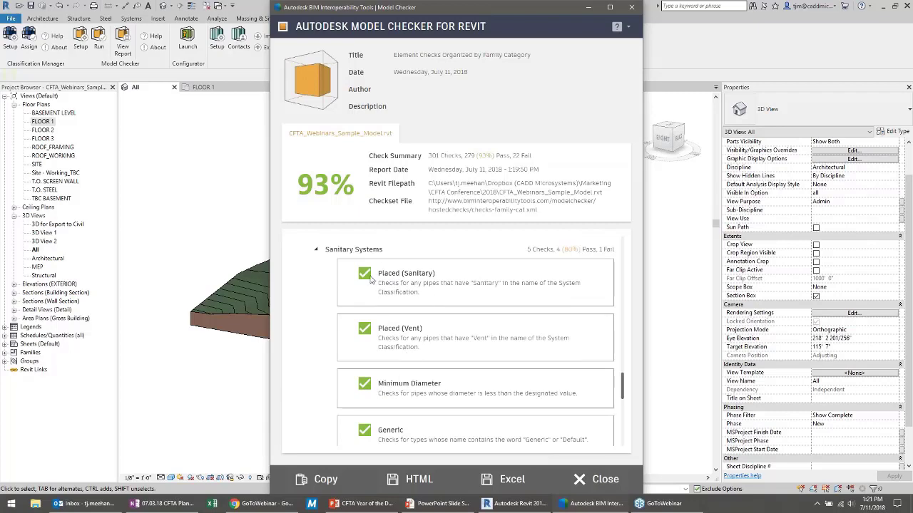
scroll(404, 356, down, 4)
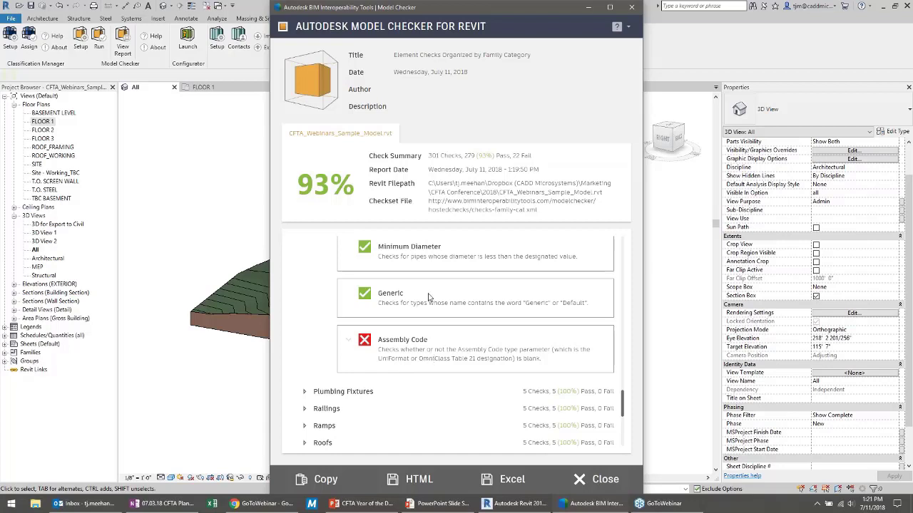
click(316, 488)
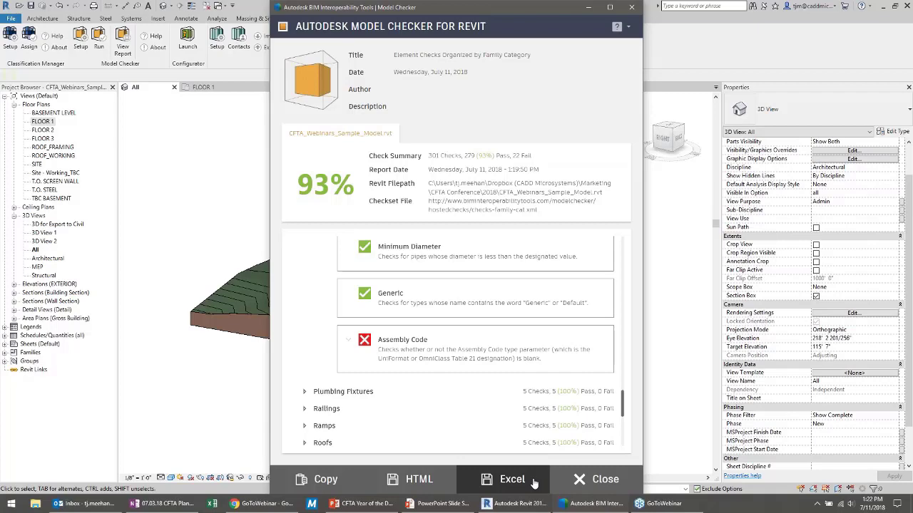
click(586, 479)
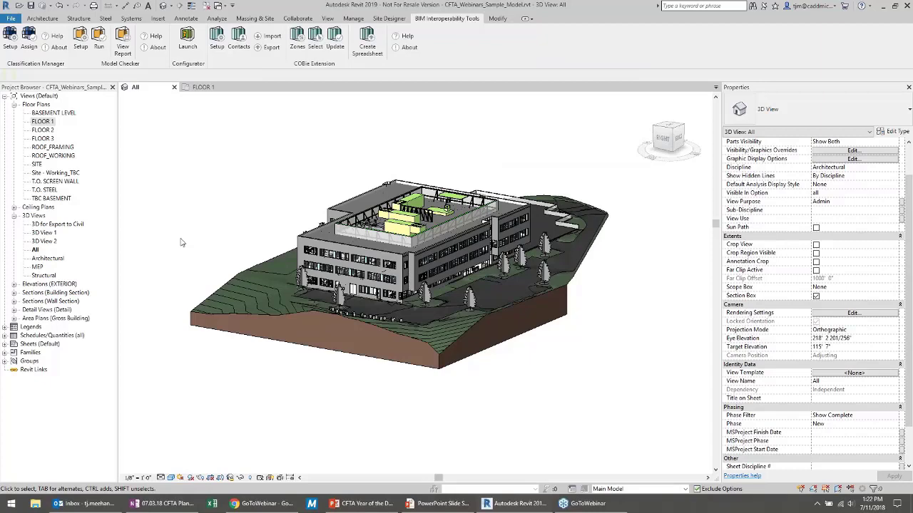
Step: Reopen the stored Model Checker report to view its check summary, and close it again
click(123, 47)
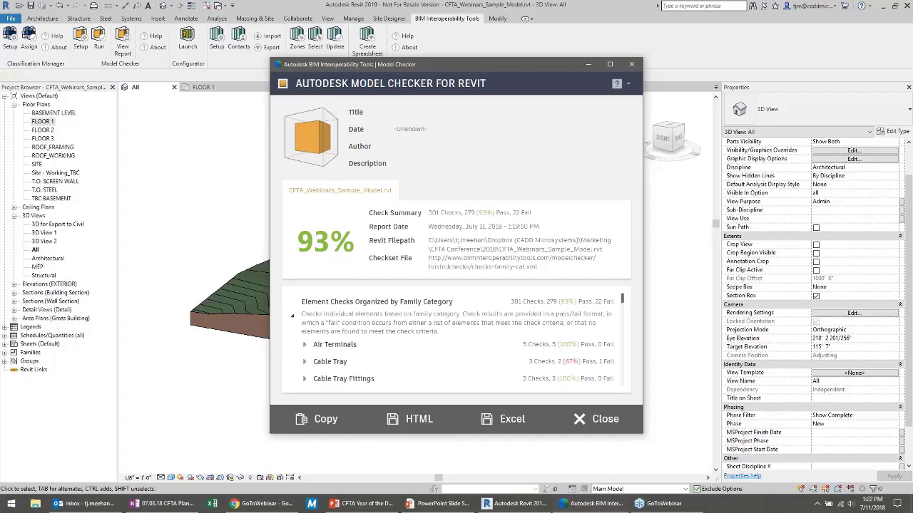
click(595, 419)
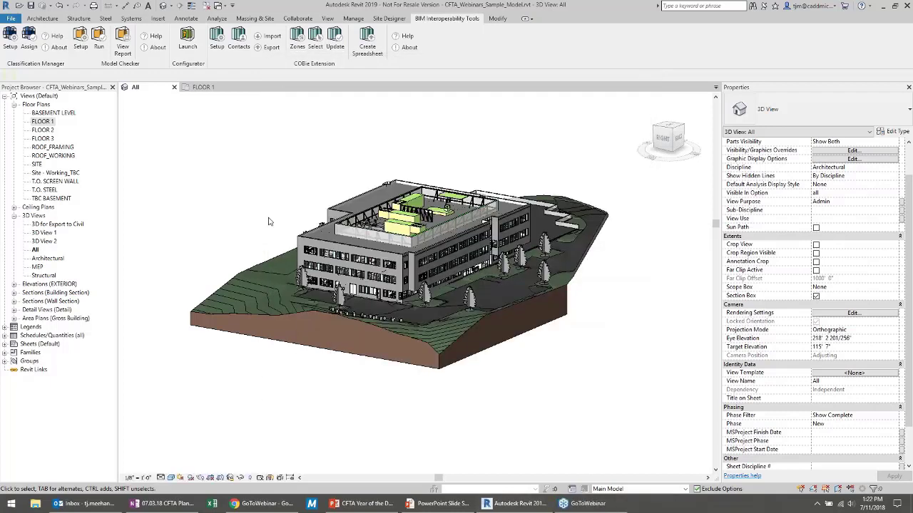
click(124, 47)
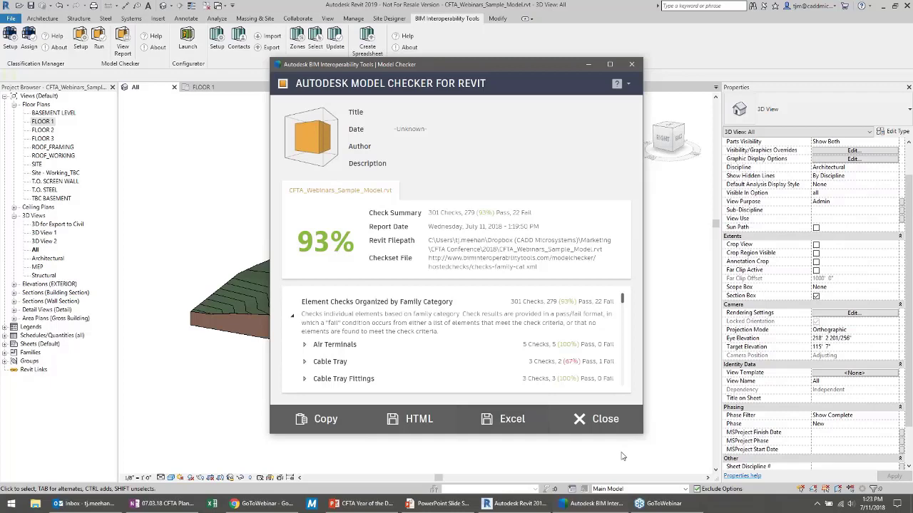
click(596, 430)
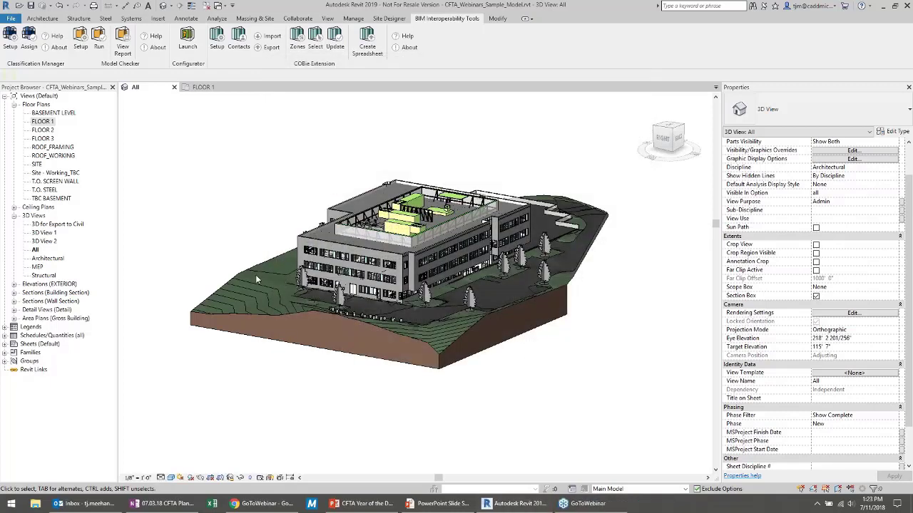
Step: Clear the Fire Rating type value of the Double-Flush 72" x 102" exterior door on the ground-floor facade and deselect the door
scroll(362, 329, up, 2)
scroll(363, 332, up, 2)
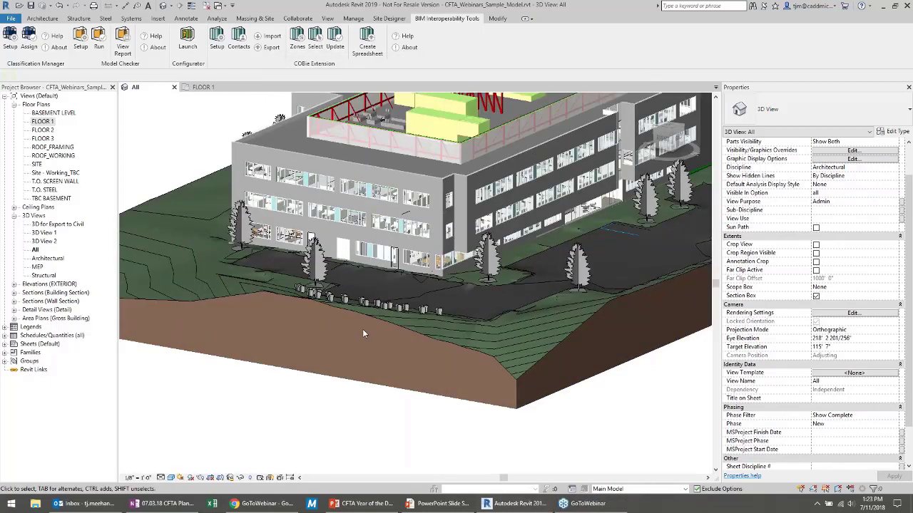
scroll(363, 332, up, 2)
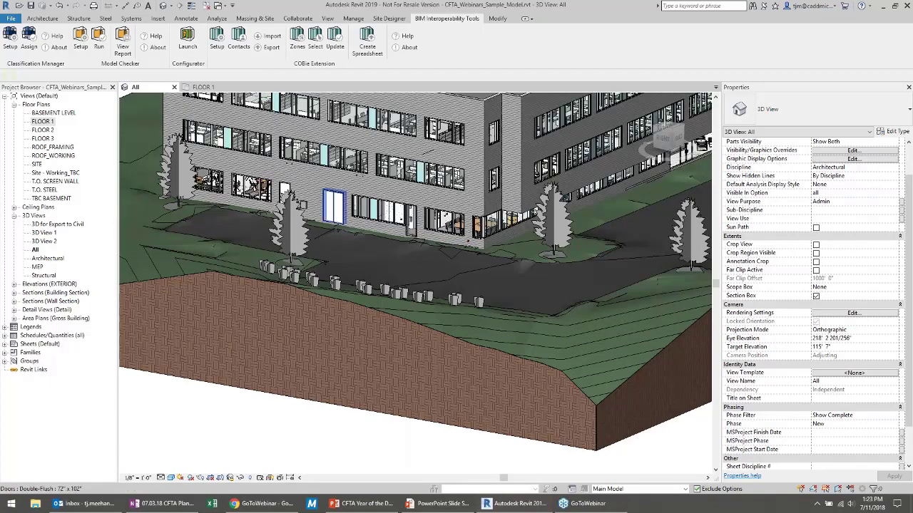
click(333, 207)
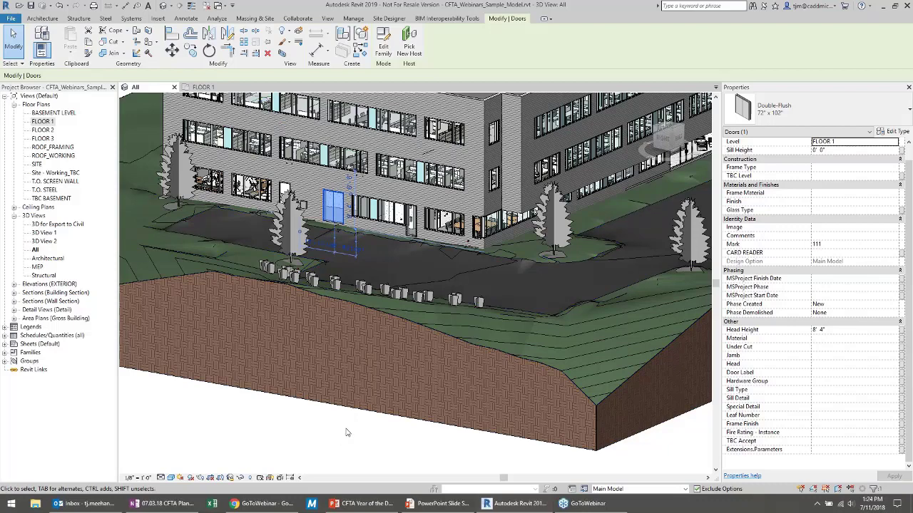
click(895, 132)
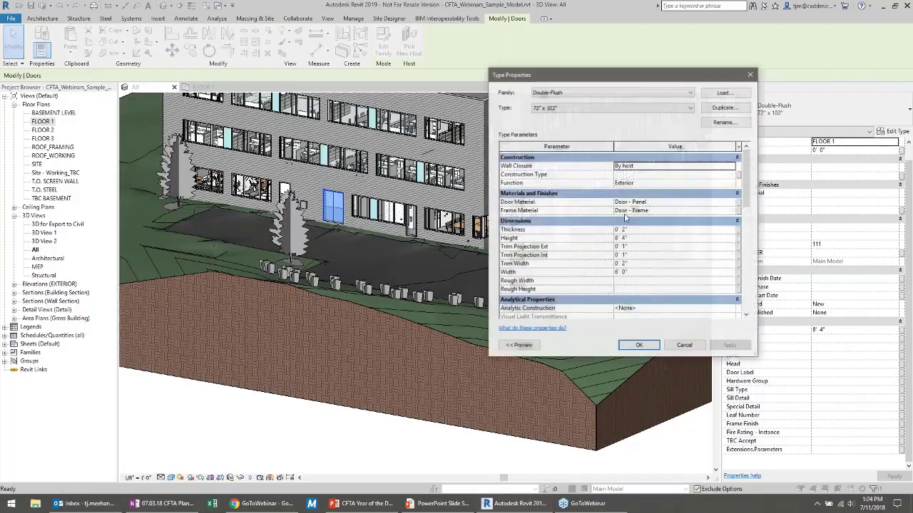
drag(748, 187, 749, 194)
scroll(748, 194, down, 5)
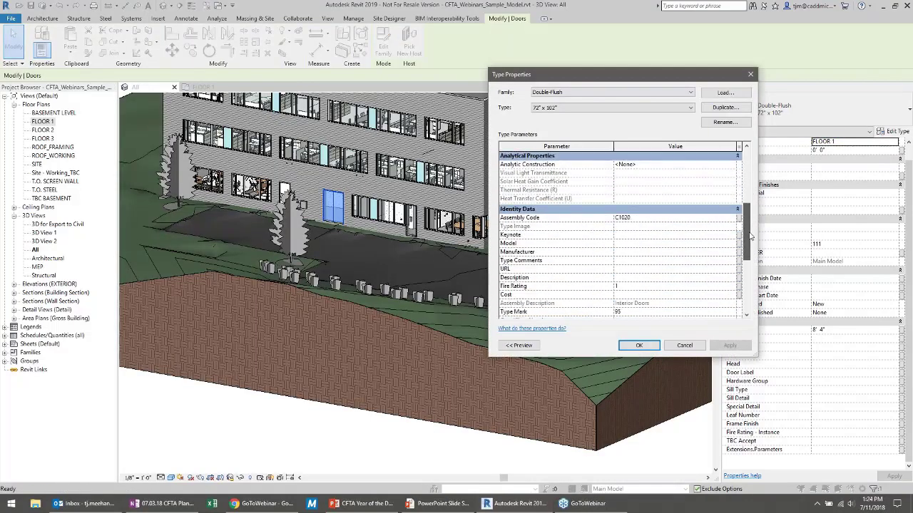
click(631, 224)
key(Delete)
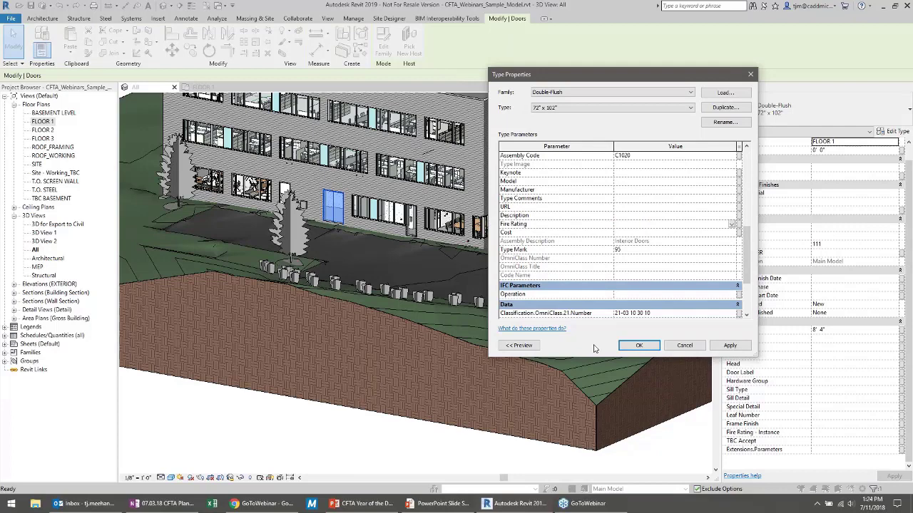
click(626, 347)
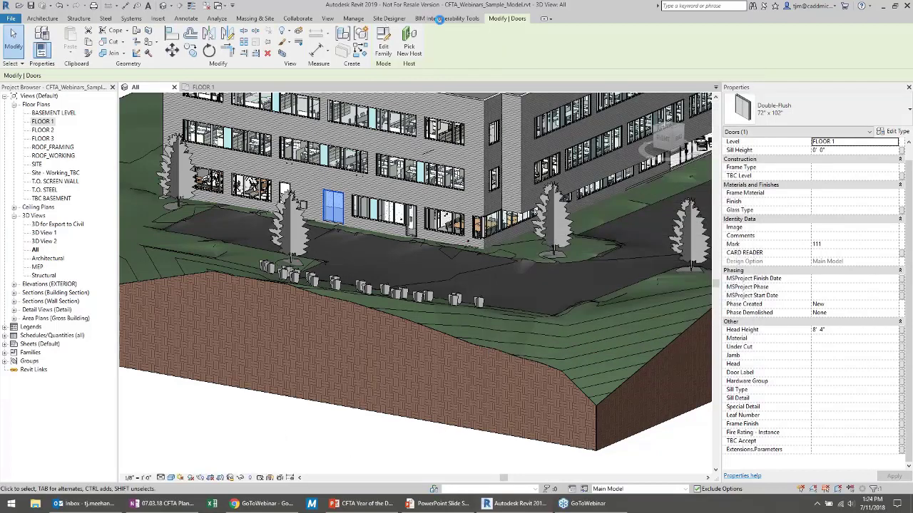
click(440, 18)
key(Escape)
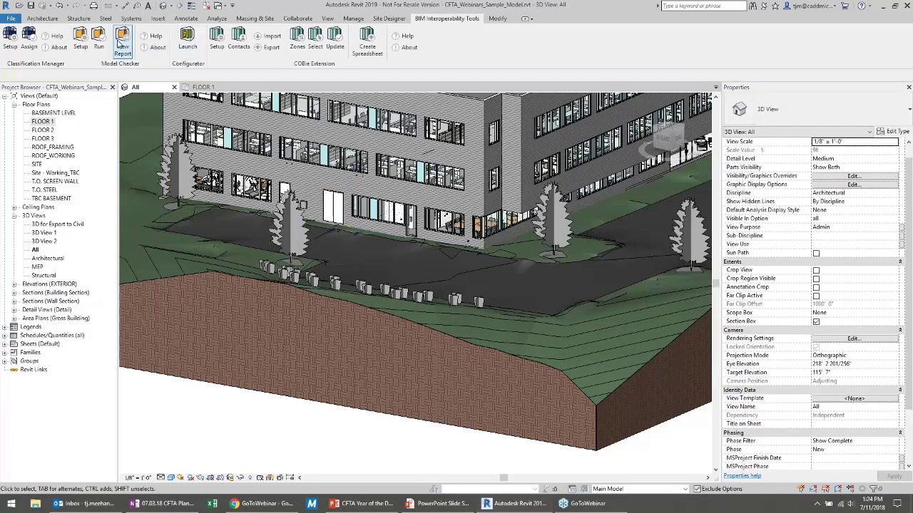
Step: Run Model Checker on CFTA_Webinars_Sample_Model.rvt and bring the Doors category of the report into view
click(99, 47)
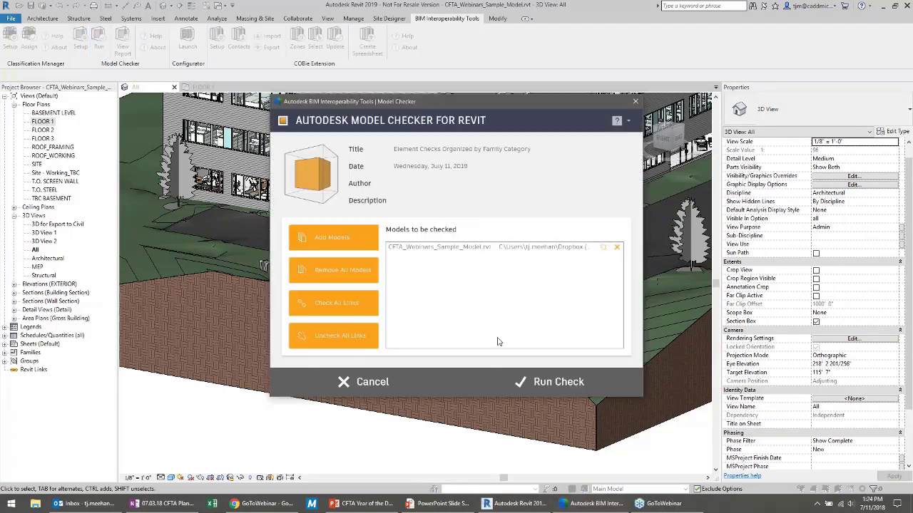
click(537, 381)
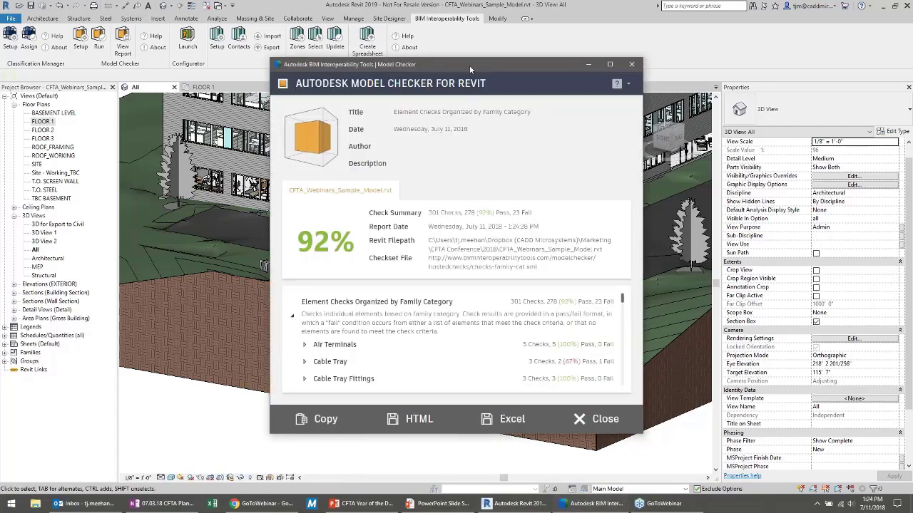
double_click(468, 57)
scroll(442, 358, down, 3)
click(442, 358)
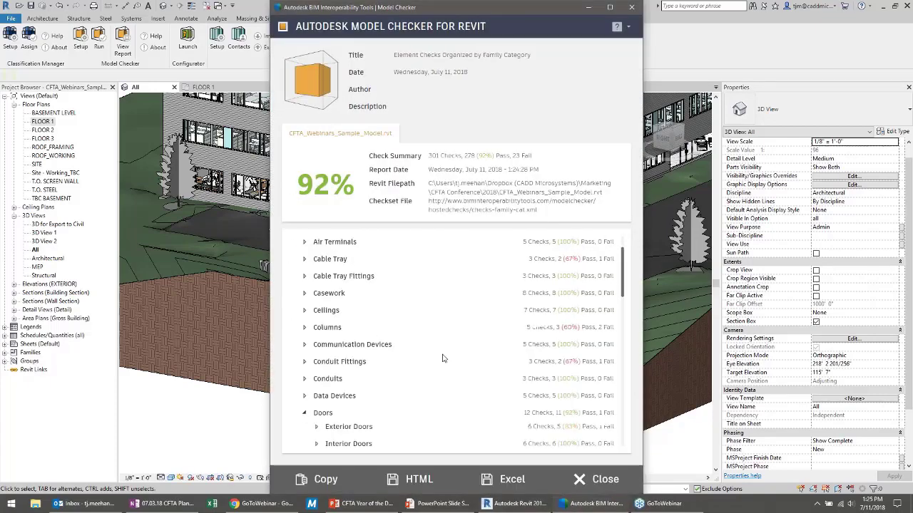
scroll(441, 359, down, 2)
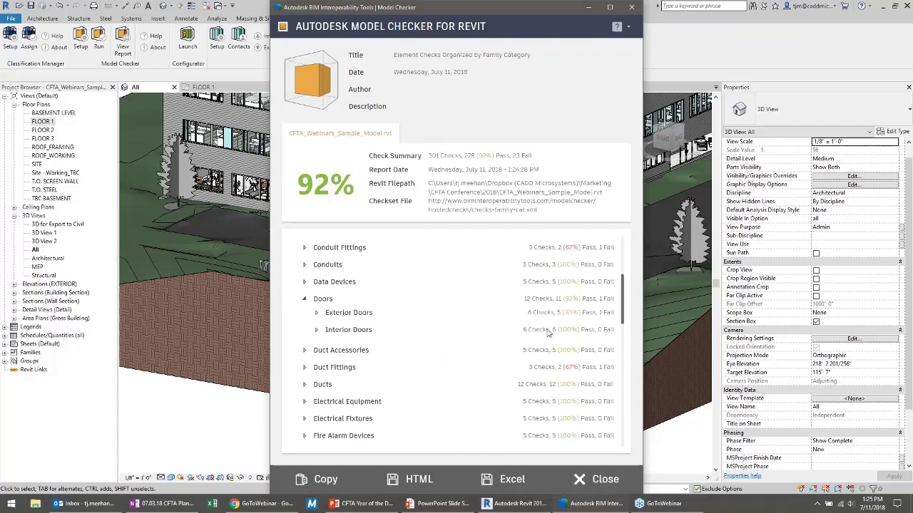
Step: Expand the Exterior Doors results and examine the details of the Fire Rating check
click(316, 313)
scroll(310, 327, down, 3)
click(349, 319)
scroll(346, 328, down, 2)
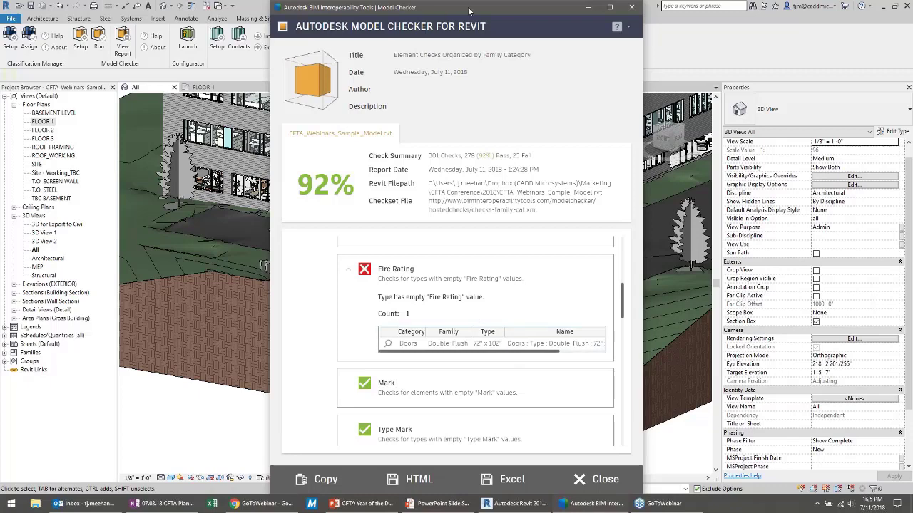
Step: Move the report aside and locate the Double-Flush 72" x 102" door listed under Fire Rating in the 3D model
drag(468, 6, 219, 16)
scroll(240, 319, down, 1)
scroll(240, 319, down, 1)
scroll(239, 318, up, 1)
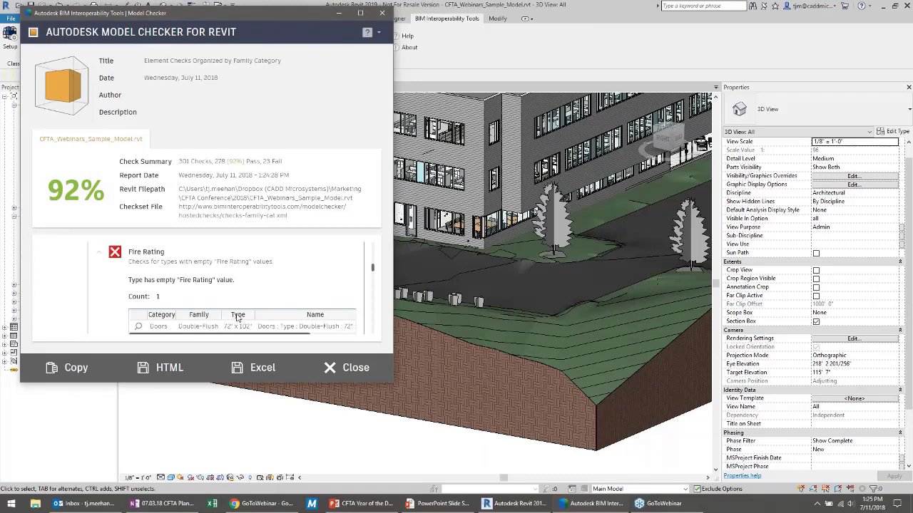
click(138, 327)
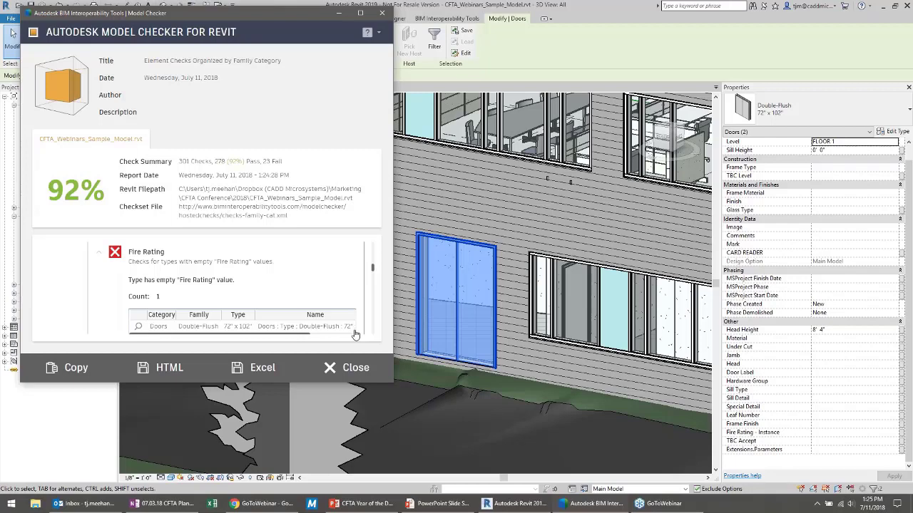
mouse_move(246, 14)
mouse_down()
mouse_move(456, 37)
mouse_move(263, 15)
mouse_up()
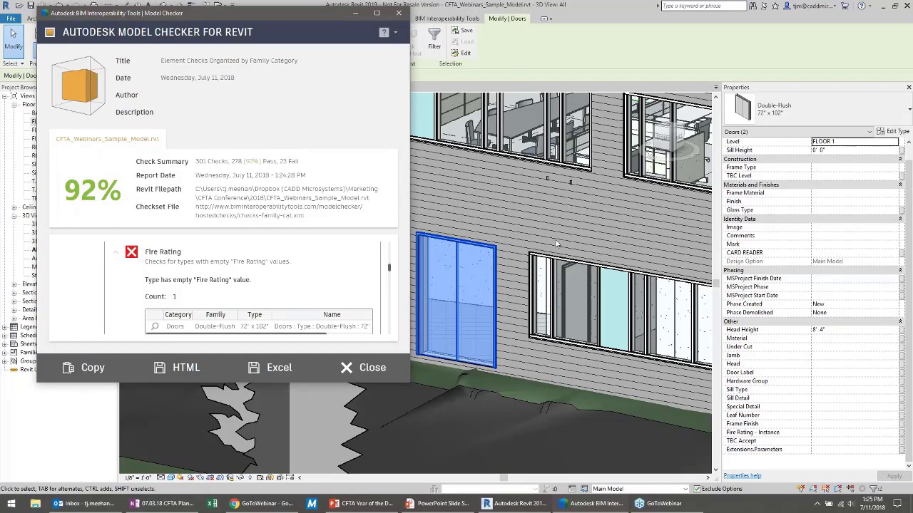
Step: Set the Fire Rating type value of the located double door to "1 fantastic hour" and deselect the door
click(890, 135)
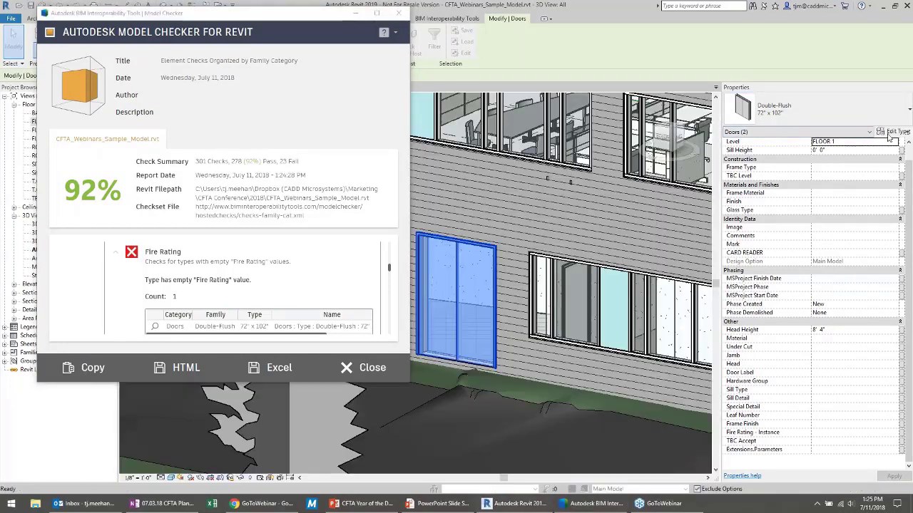
scroll(645, 249, down, 6)
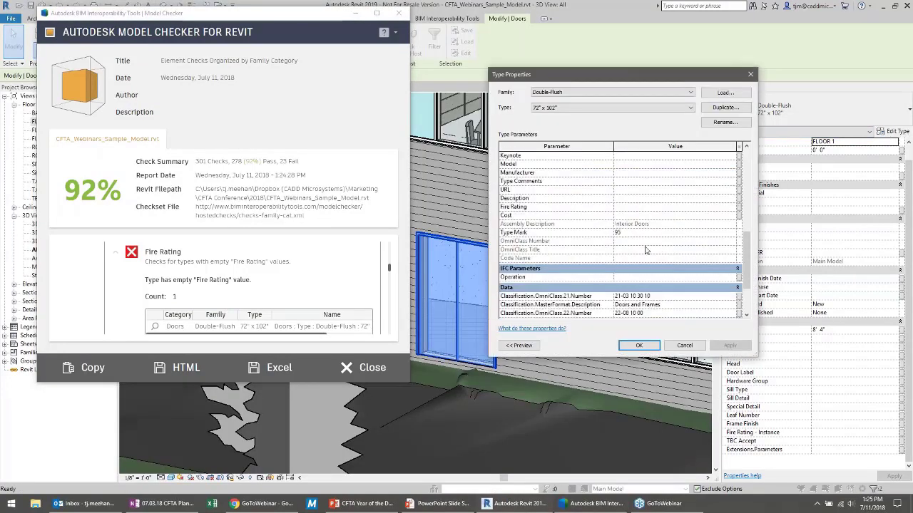
click(633, 208)
text(1)
key(Tab)
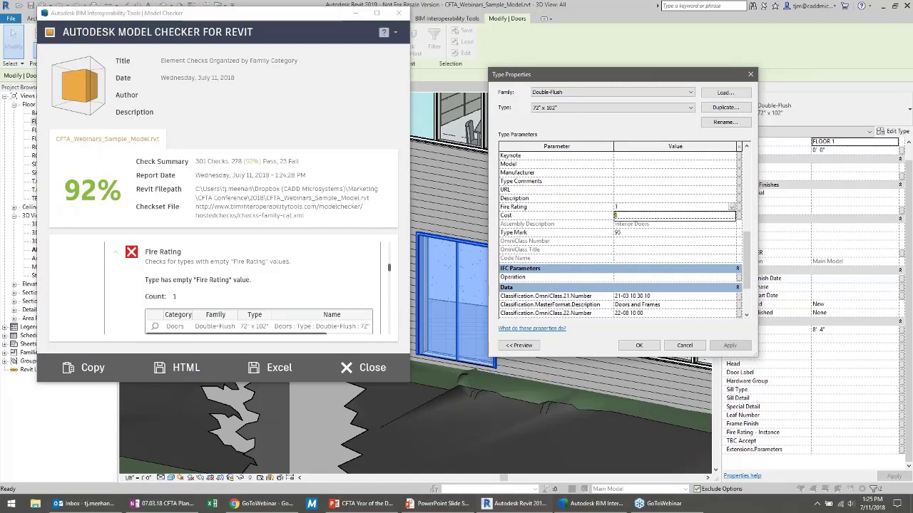
text(fa)
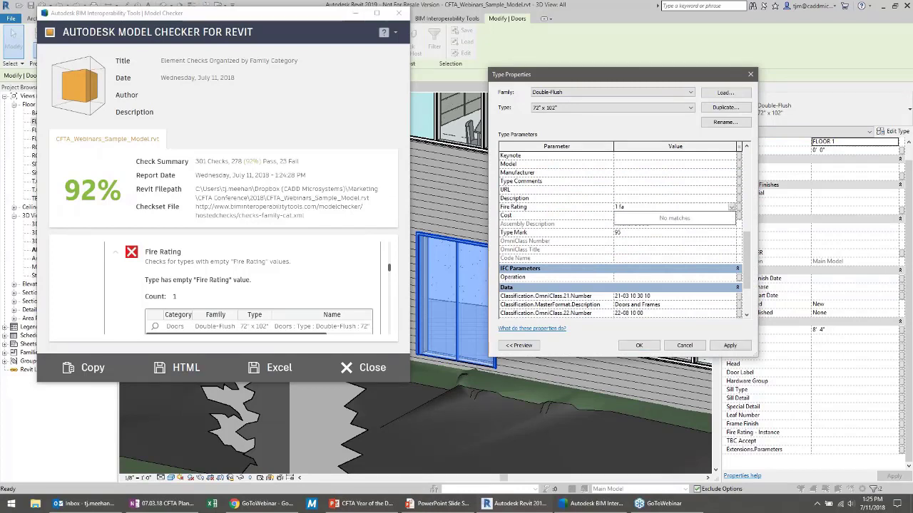
text(ntastic hour)
click(589, 349)
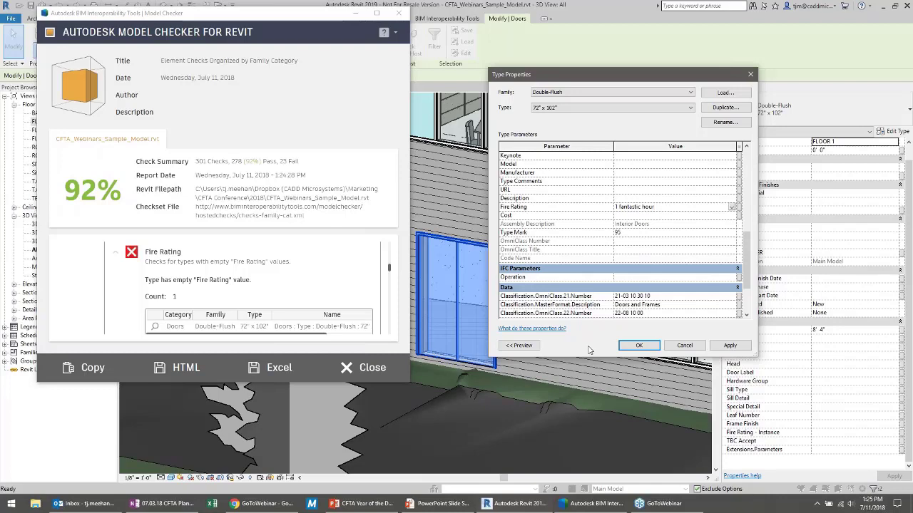
click(639, 346)
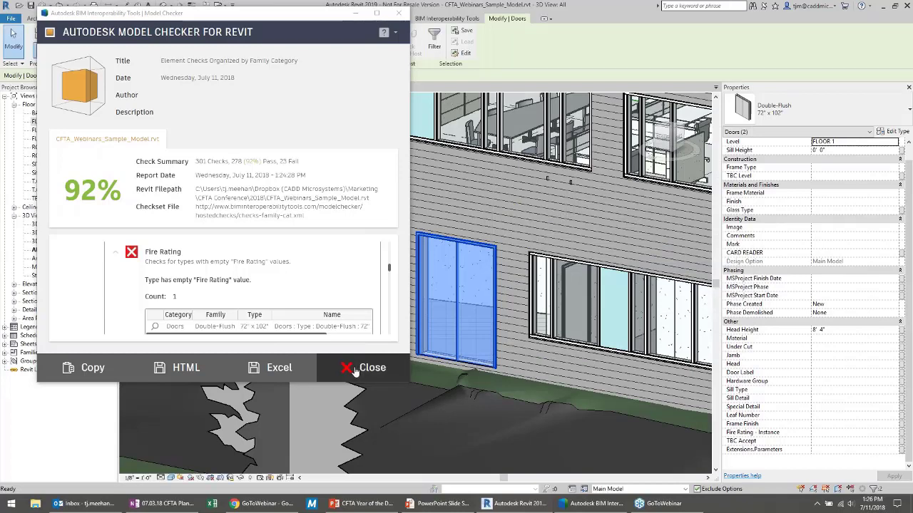
shift+middle_drag(599, 278, 570, 266)
scroll(570, 266, down, 5)
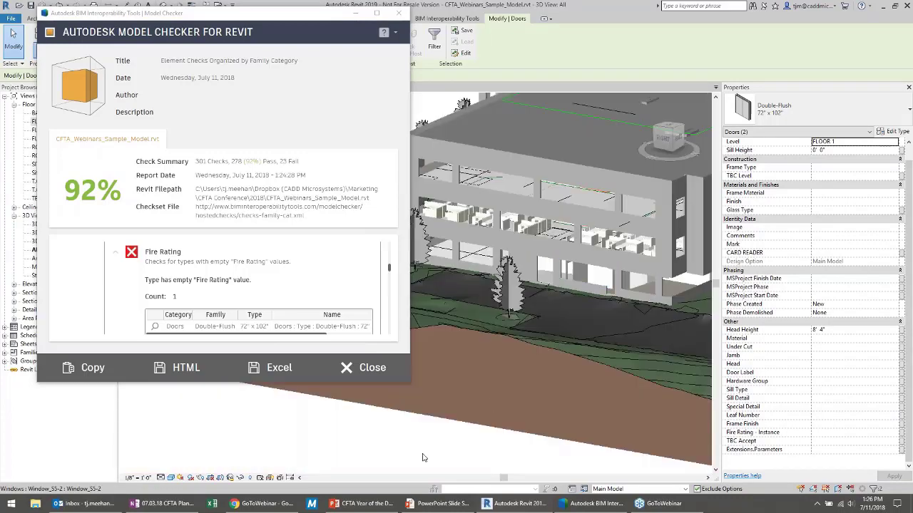
click(419, 438)
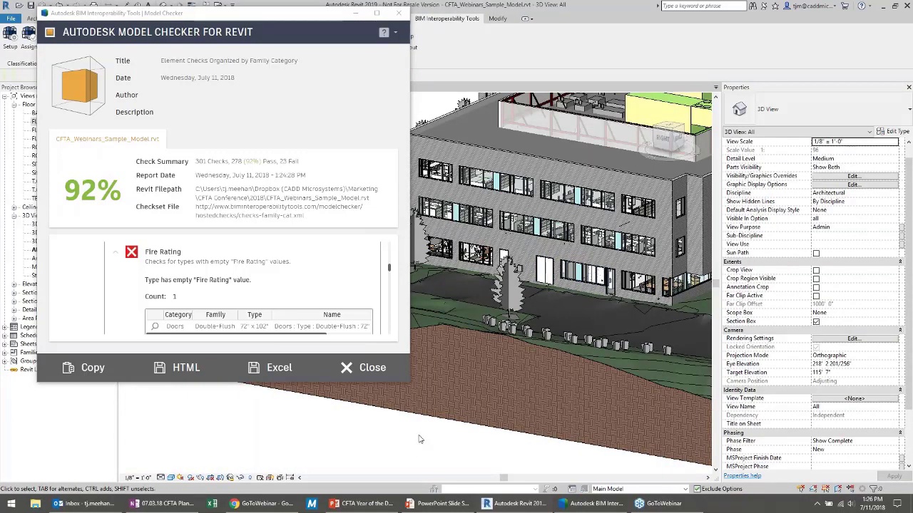
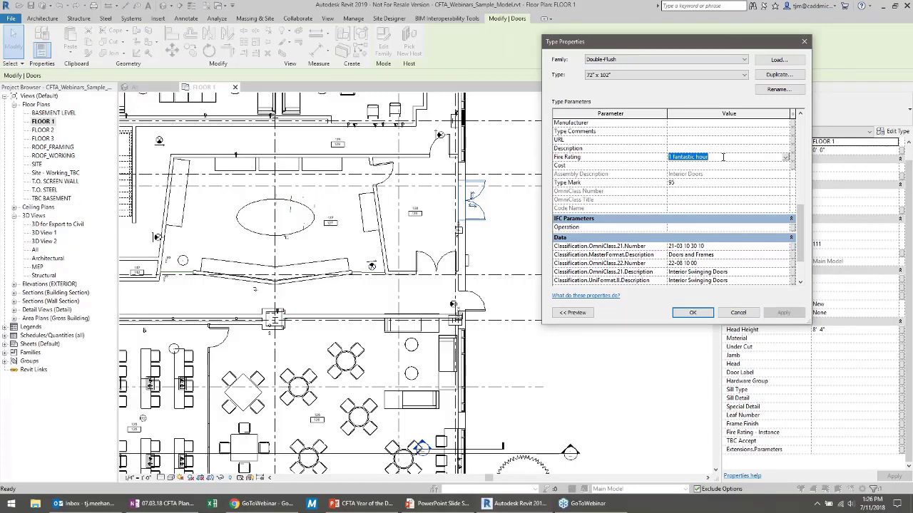
Step: Cancel the door's type properties and set Classification Manager to use the database file Classification Manager Database - Pick Lists.xlsx
click(738, 312)
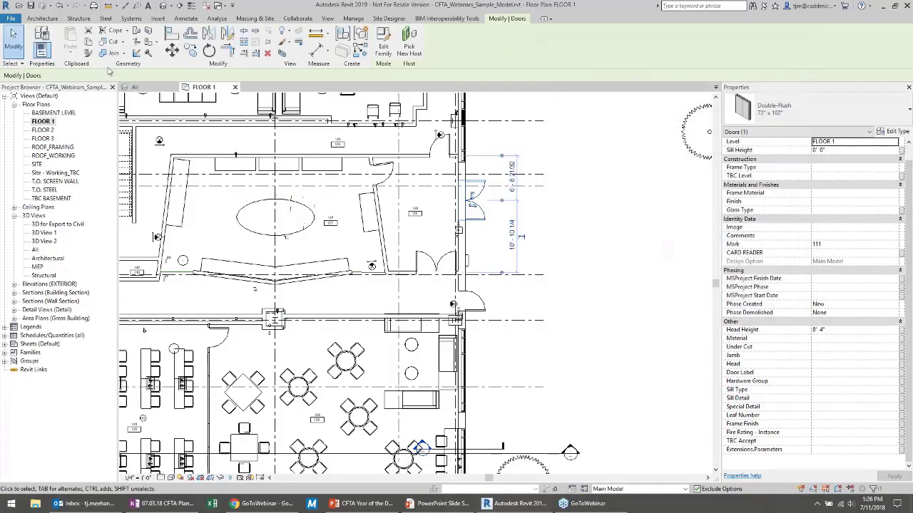
click(447, 19)
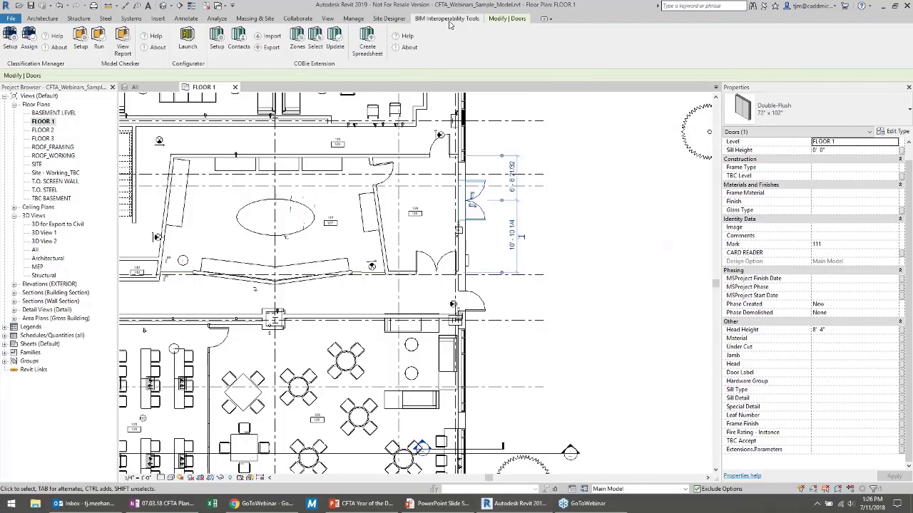
click(11, 43)
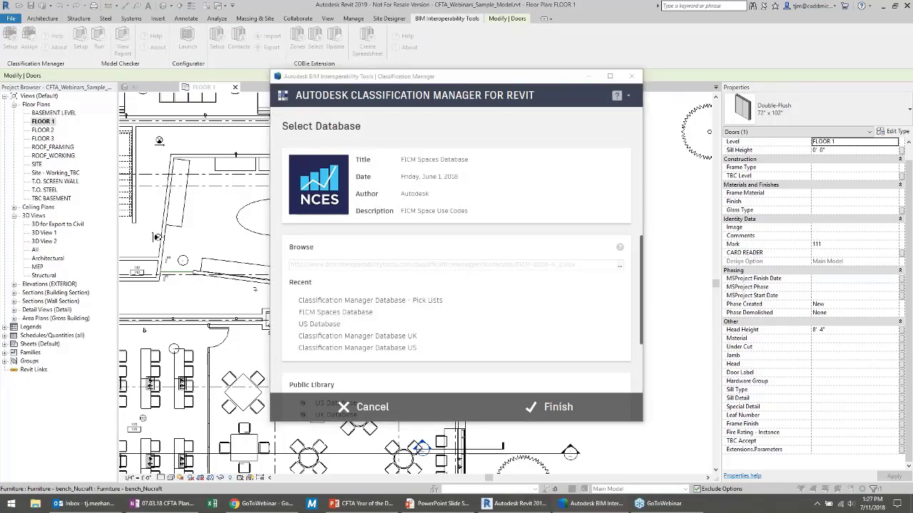
click(617, 265)
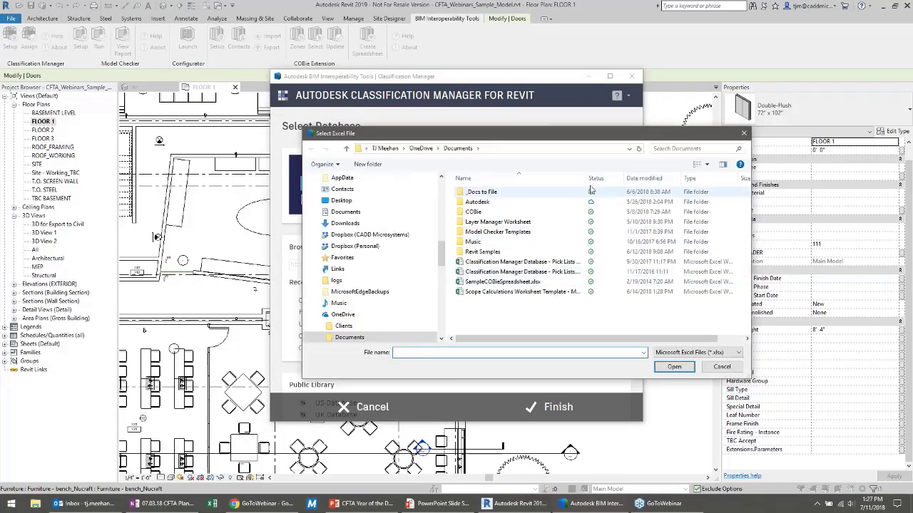
drag(596, 177, 645, 177)
click(553, 273)
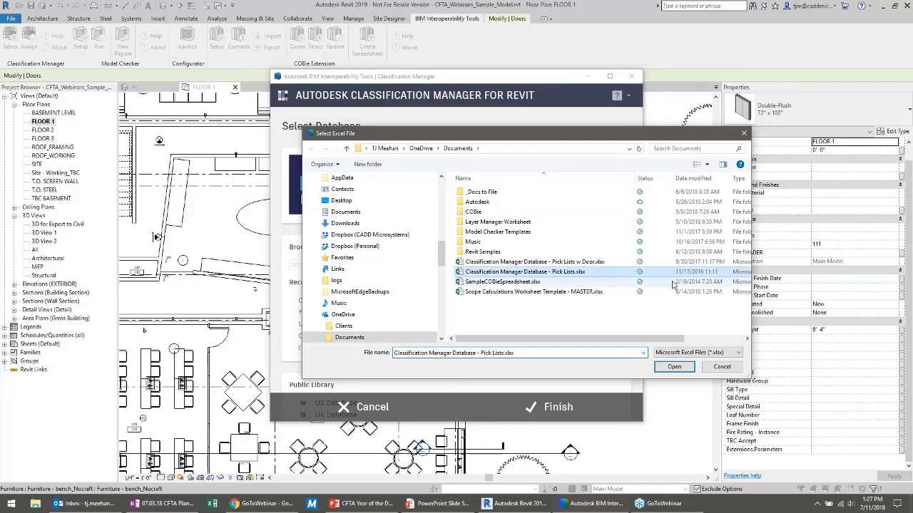
click(674, 367)
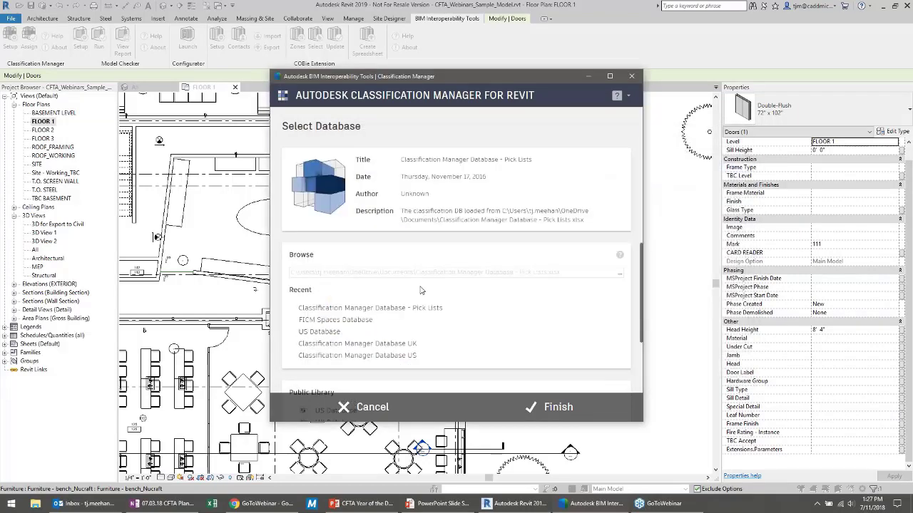
click(560, 407)
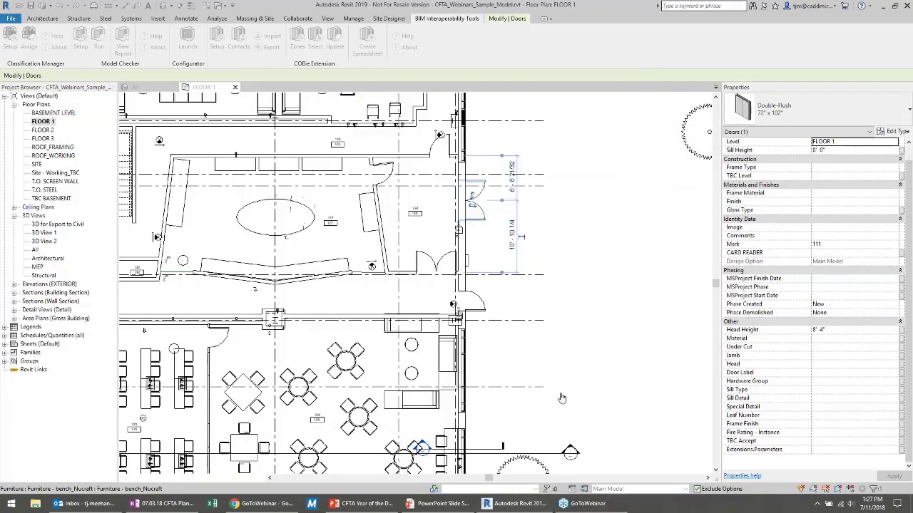
Step: Add the adjoining exterior wall and single door to the selected double door and assign them the 1 Hour fire rating with Blanks only off
ctrl+click(468, 248)
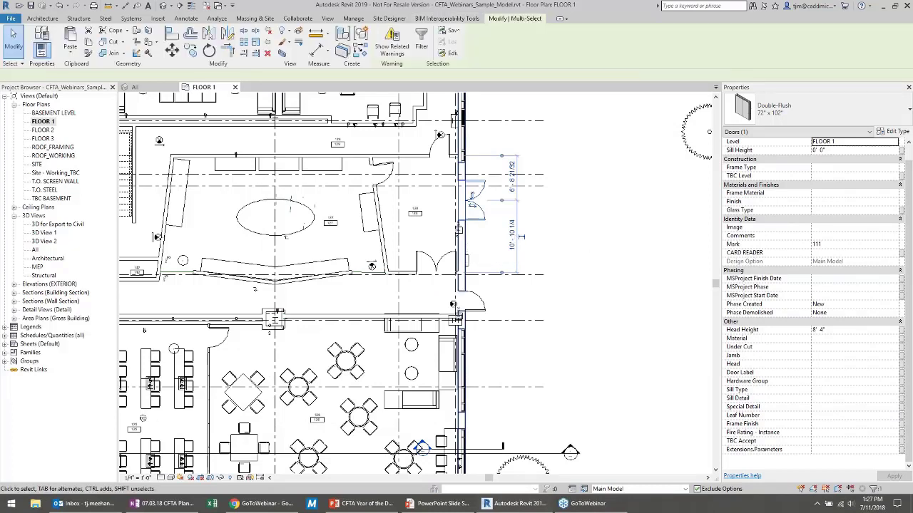
ctrl+click(482, 302)
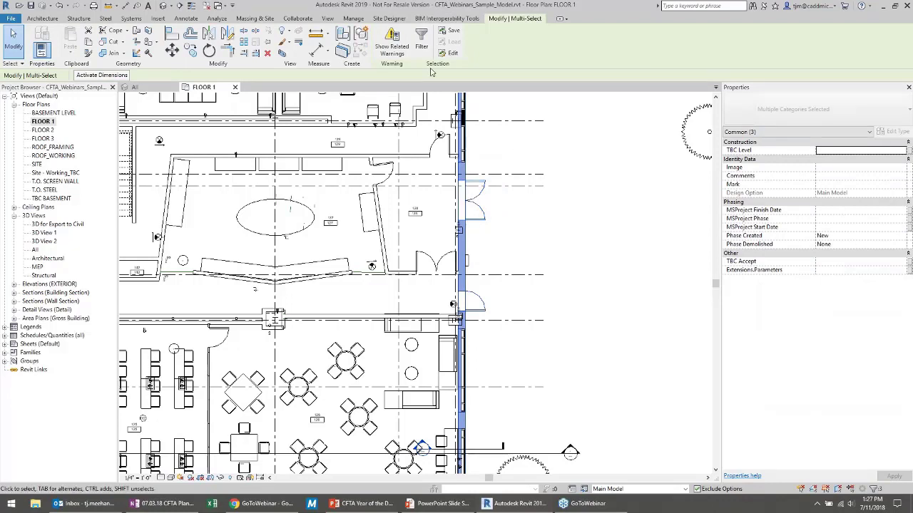
click(453, 20)
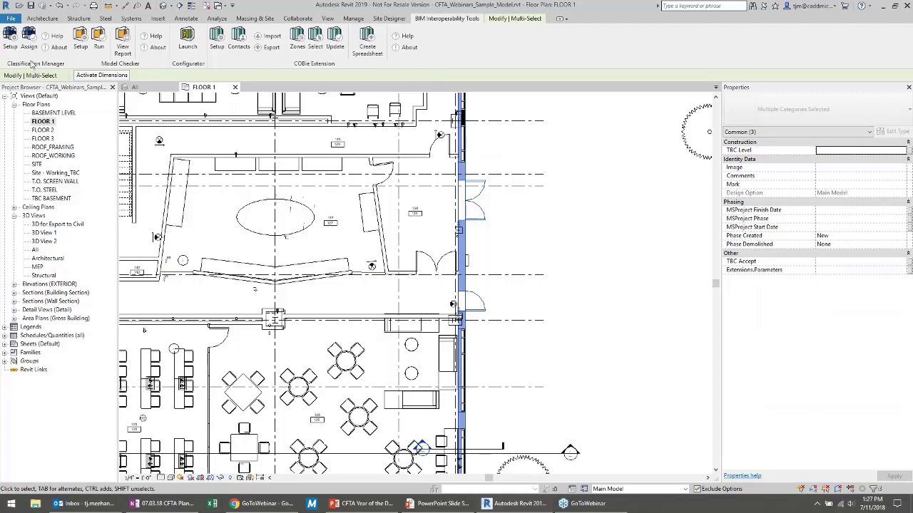
click(29, 37)
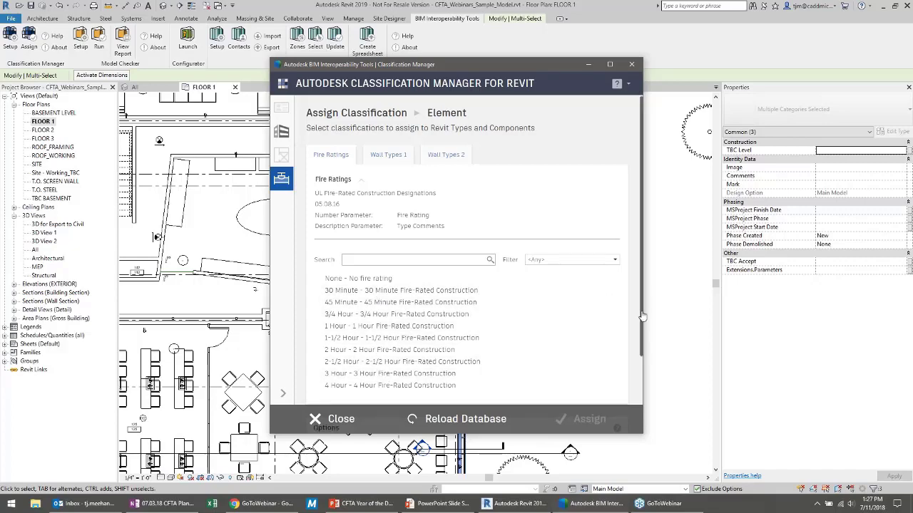
drag(644, 325, 644, 371)
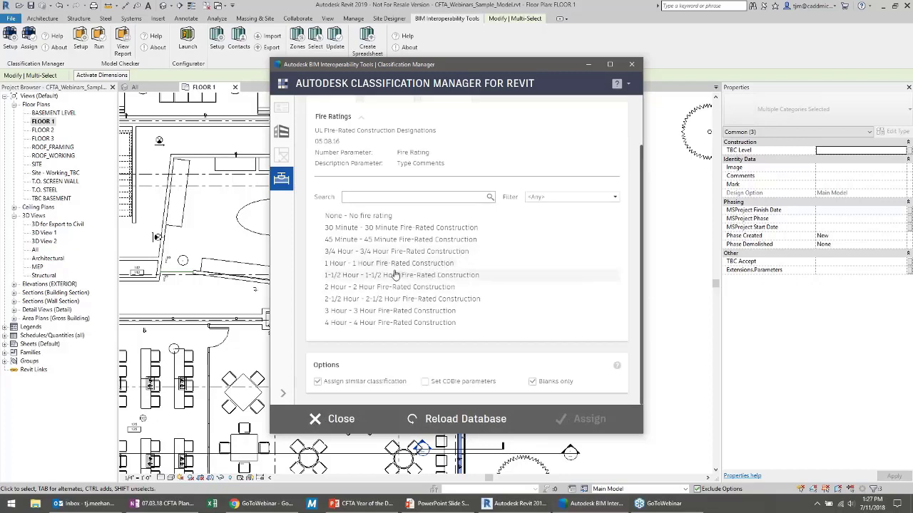
click(350, 264)
click(532, 382)
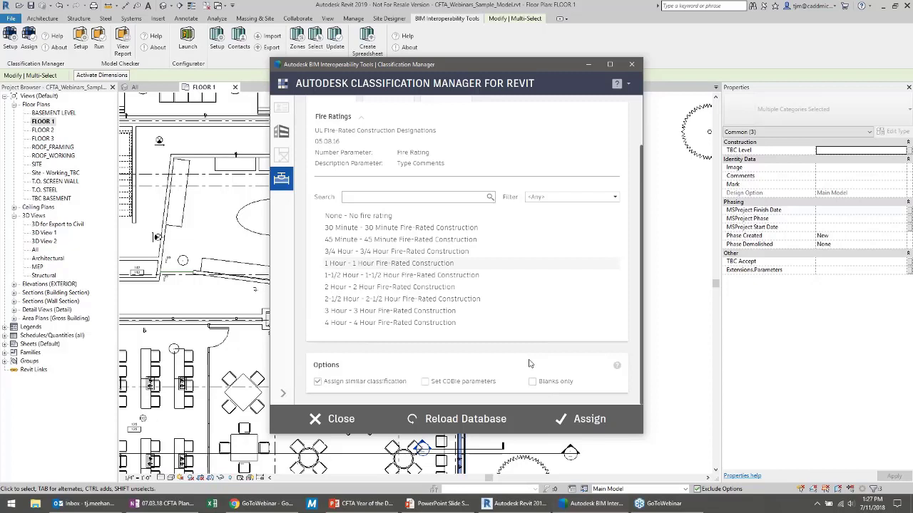
click(576, 425)
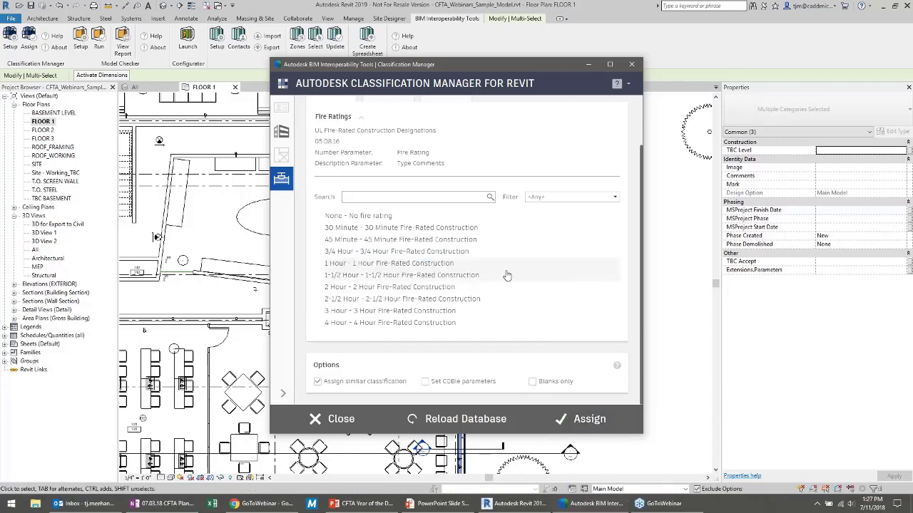
click(633, 66)
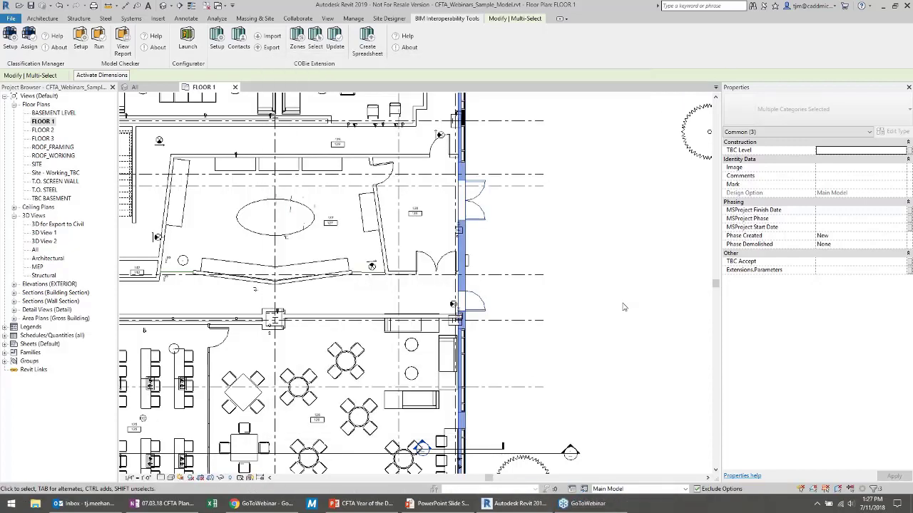
Step: Examine the Fire Rating and Type Comments in the exterior double door's type properties, close them and deselect the door
key(Escape)
click(477, 227)
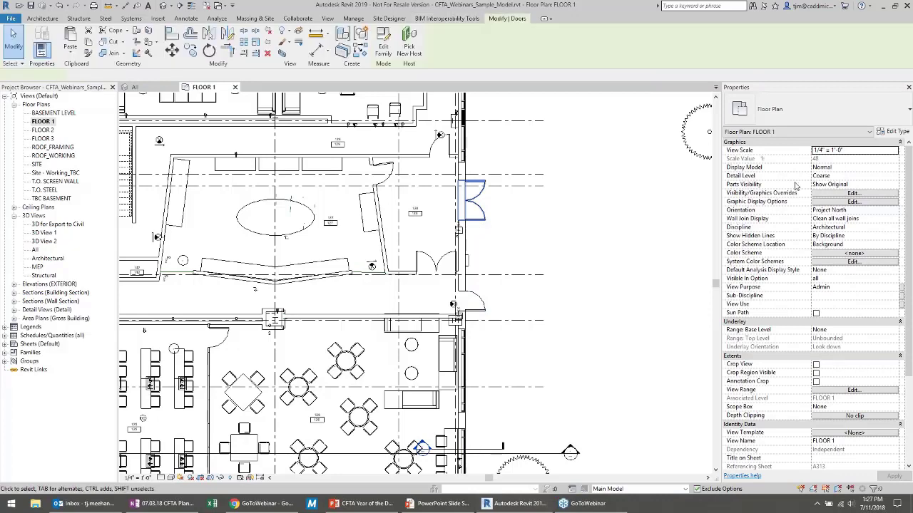
key(e)
key(t)
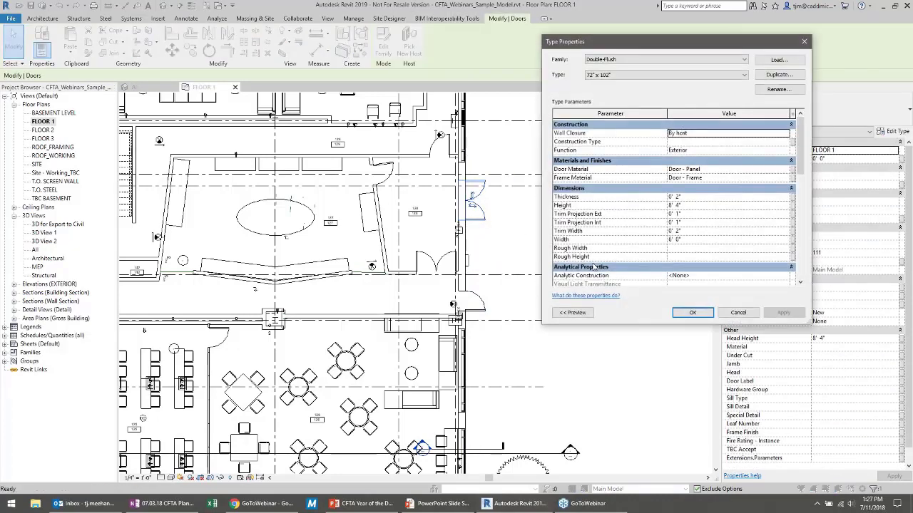
scroll(789, 228, down, 5)
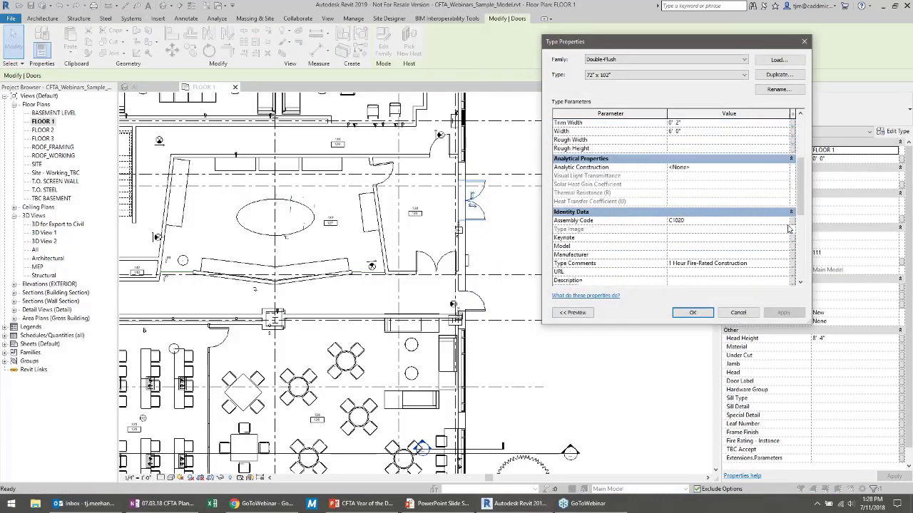
click(686, 199)
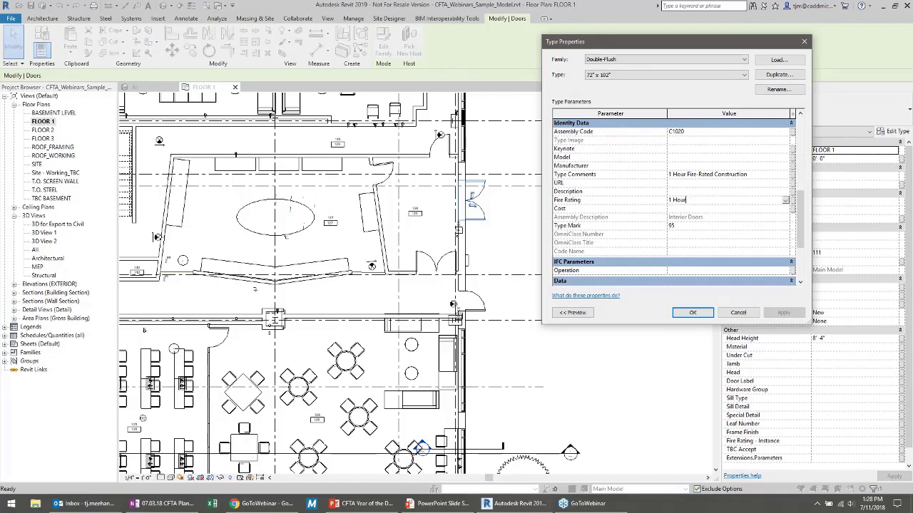
click(763, 173)
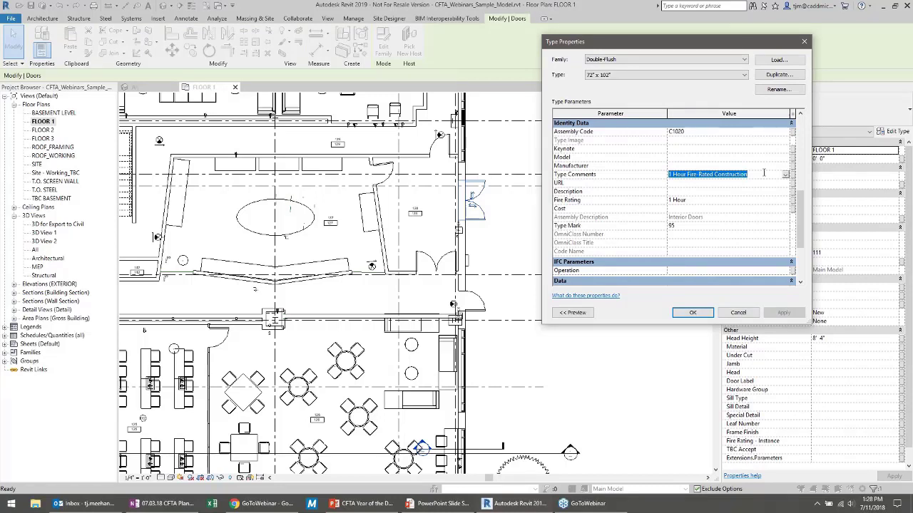
click(692, 312)
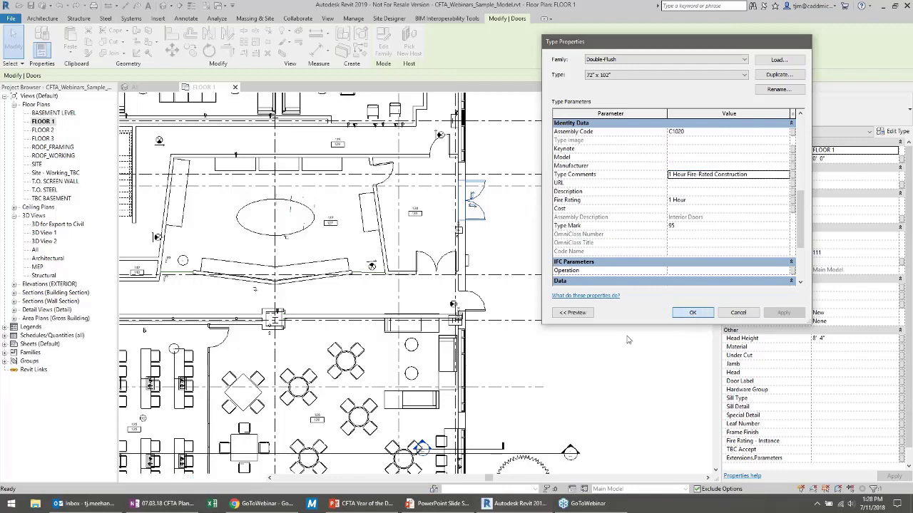
click(606, 331)
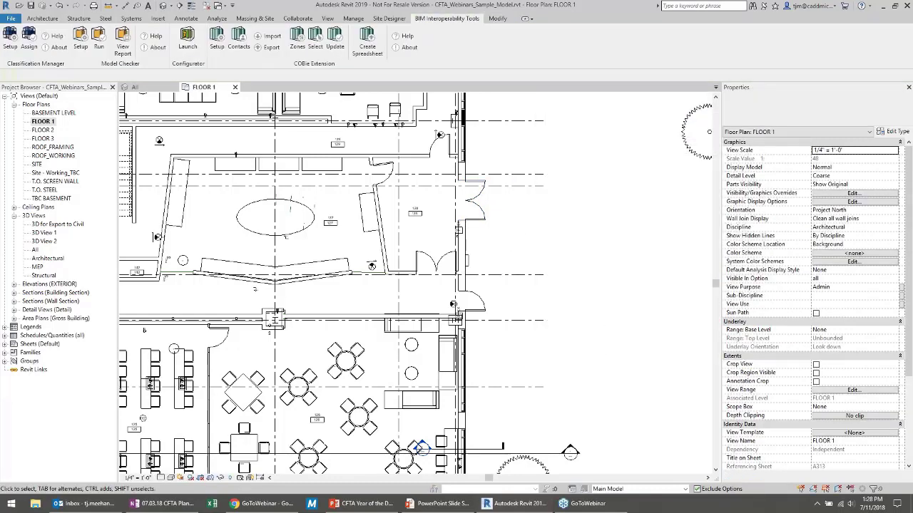
Step: Launch the Model Checker Configurator
key(z)
key(f)
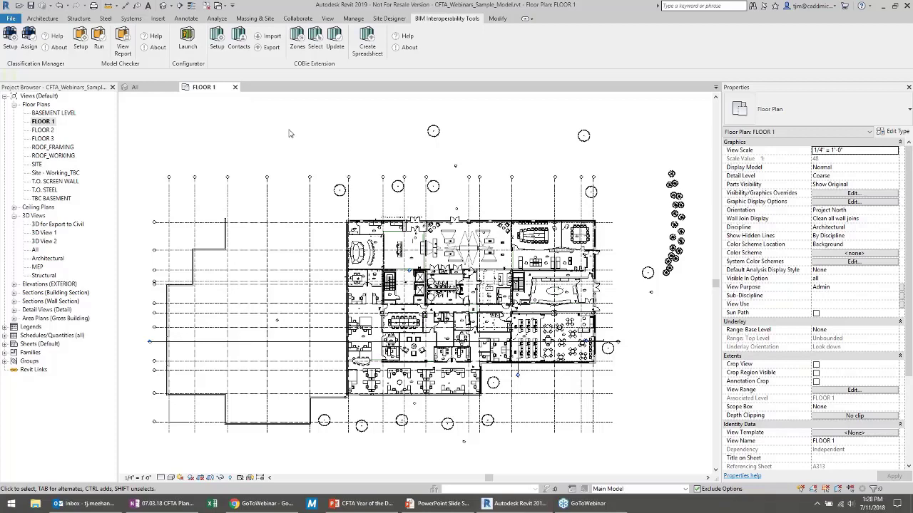
click(190, 48)
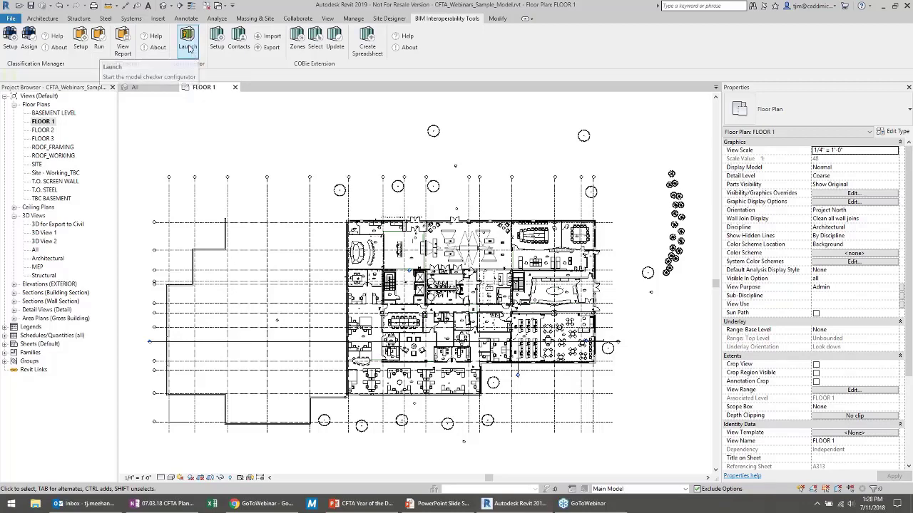
click(11, 504)
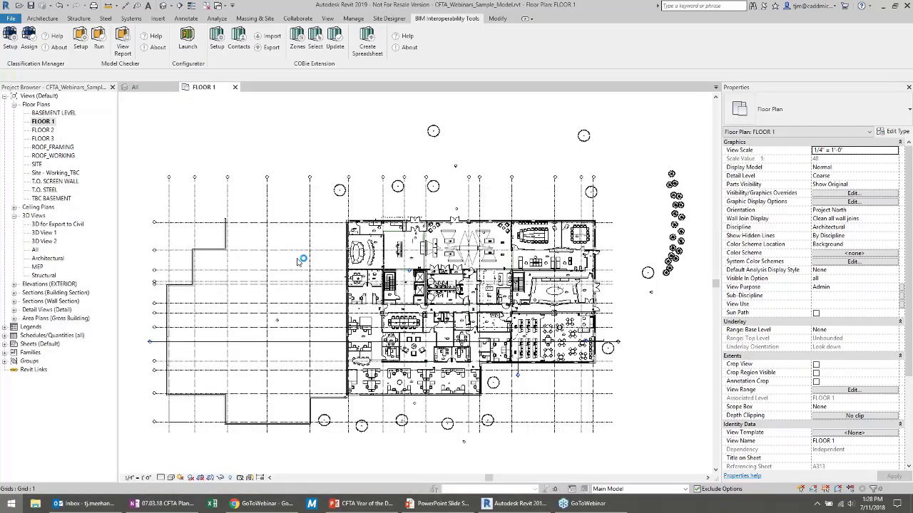
click(383, 167)
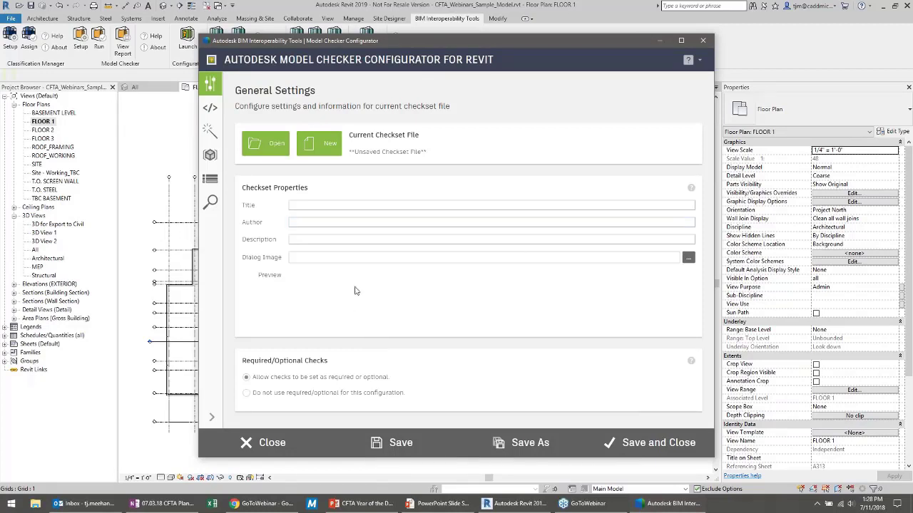
Step: Browse the public library of sample checksets, view the details of Sample Checkset 13 and close without opening one
click(273, 145)
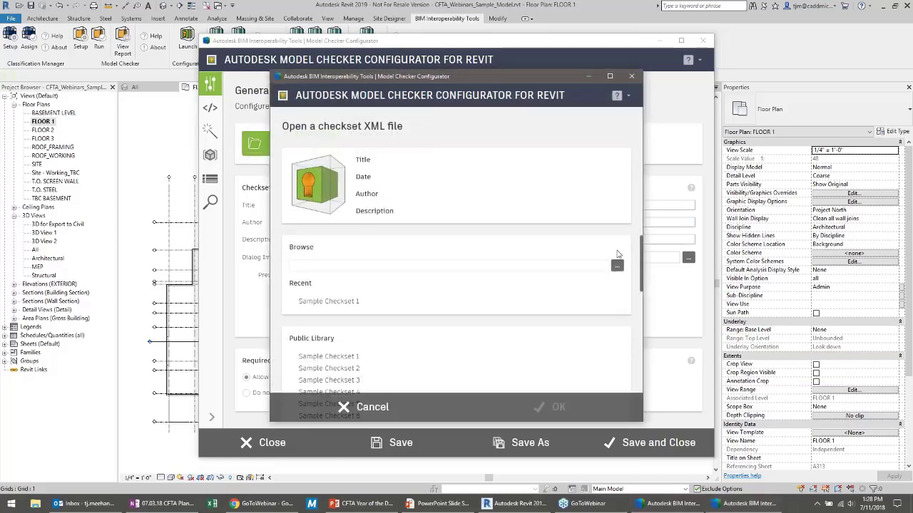
scroll(640, 269, down, 5)
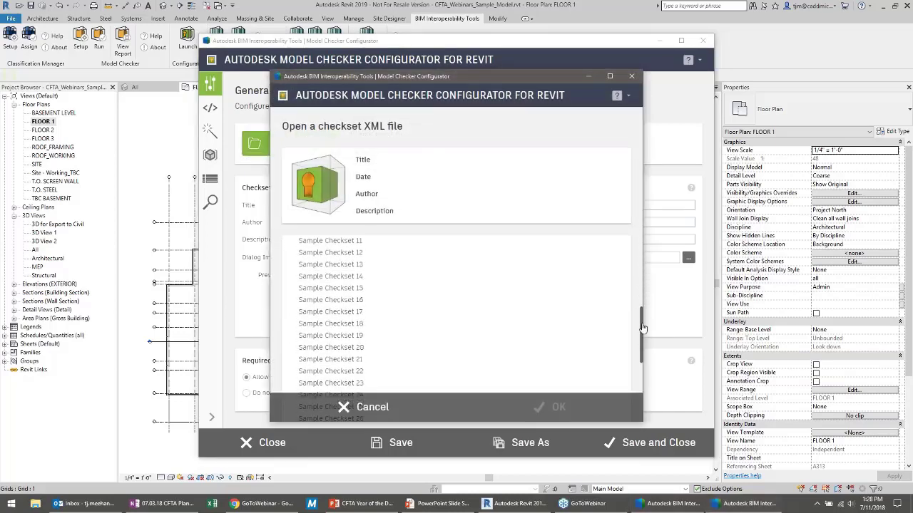
click(513, 289)
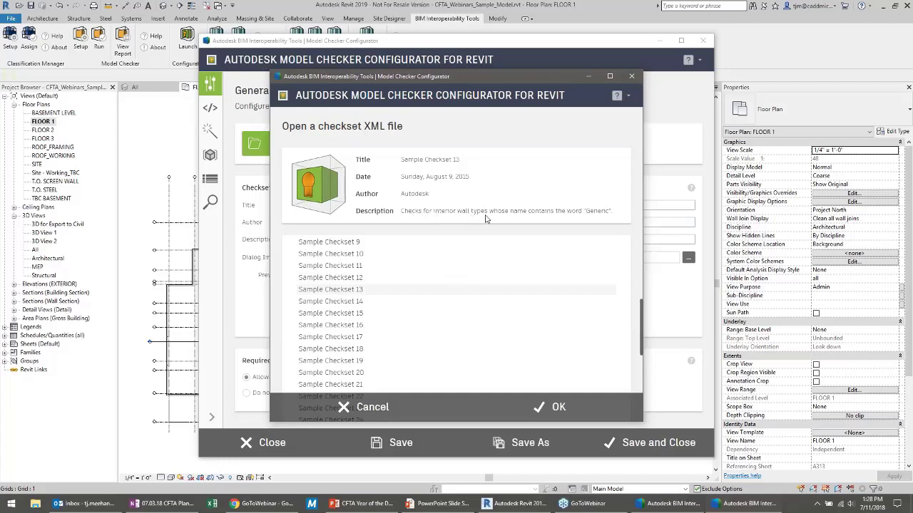
scroll(649, 335, up, 5)
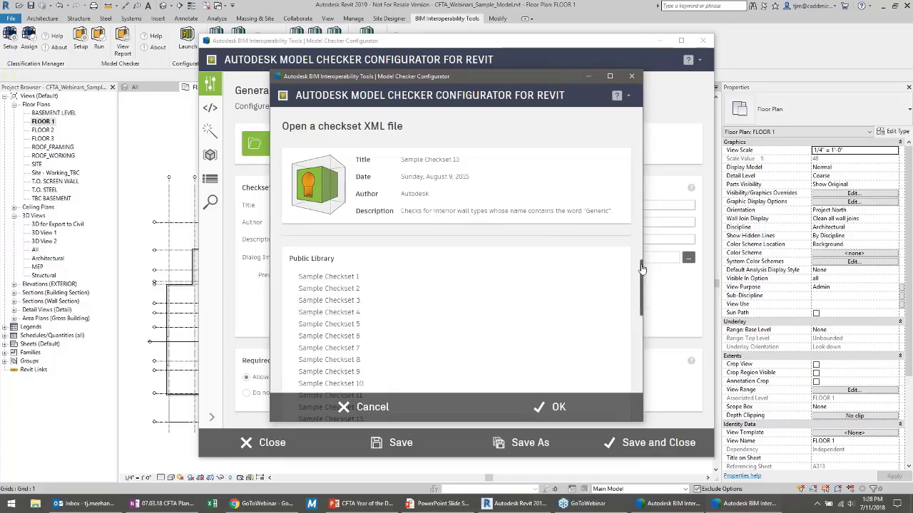
click(631, 76)
Step: Title the new checkset "My Checks 1" and enter "me" as its author
click(316, 204)
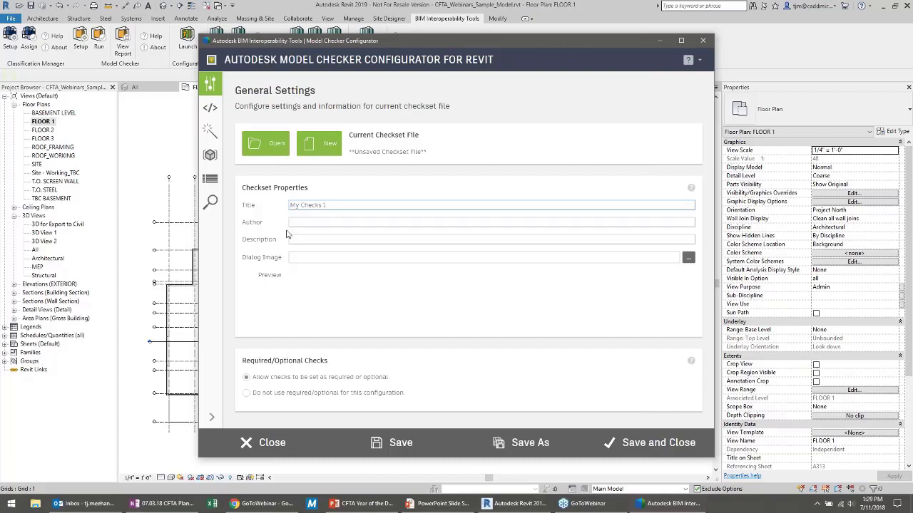
click(314, 223)
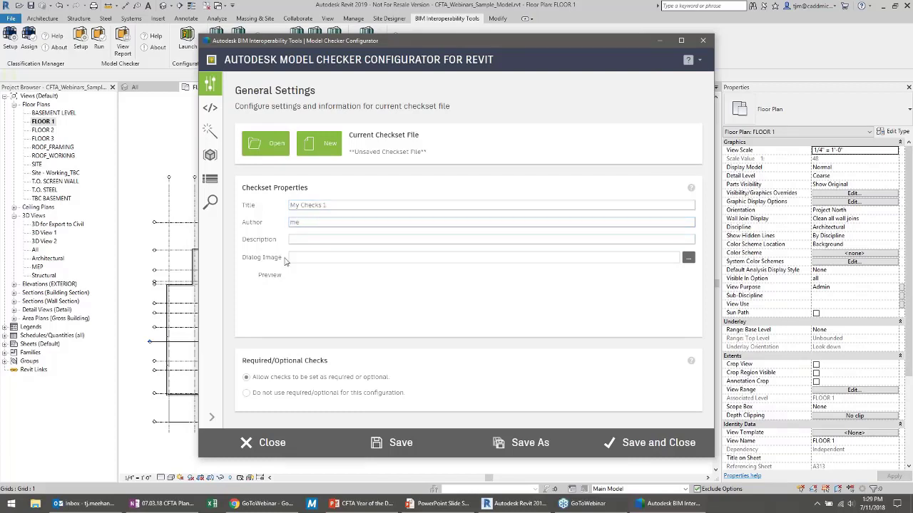
text(me)
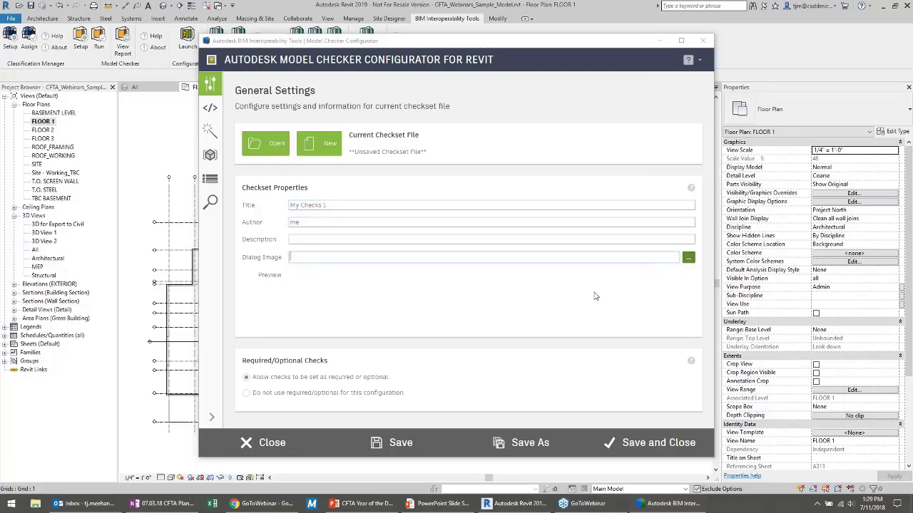
Step: Set the checkset's dialog image to CADD_Logo_RGB_2C.jpg from New CADD Branding\Logo and choose not to use required/optional checks
click(688, 258)
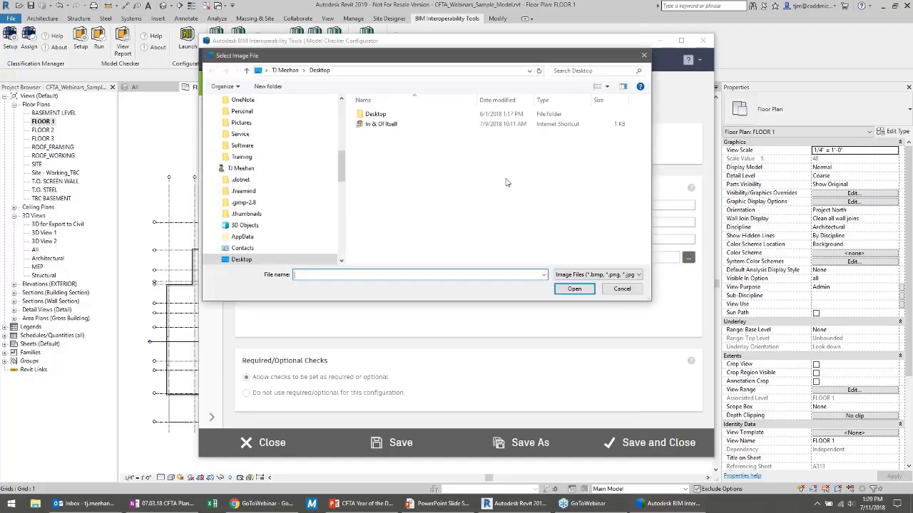
scroll(264, 210, up, 3)
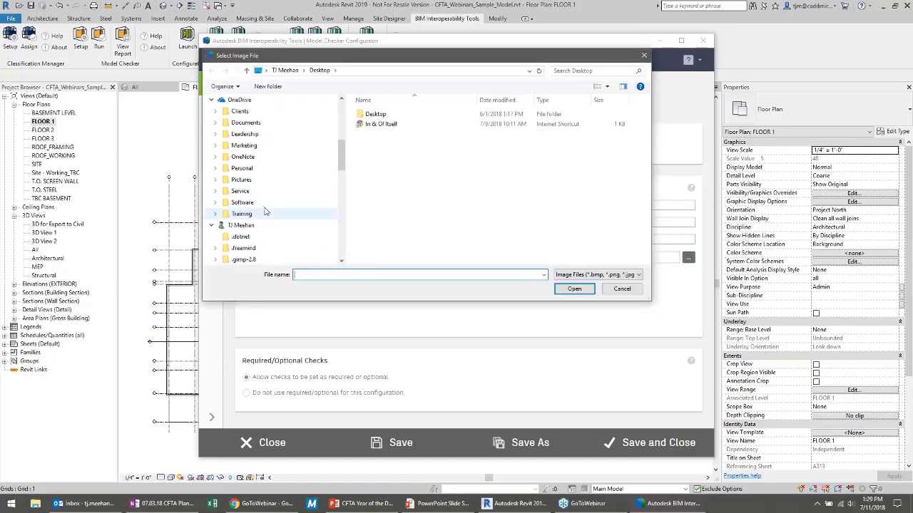
click(245, 191)
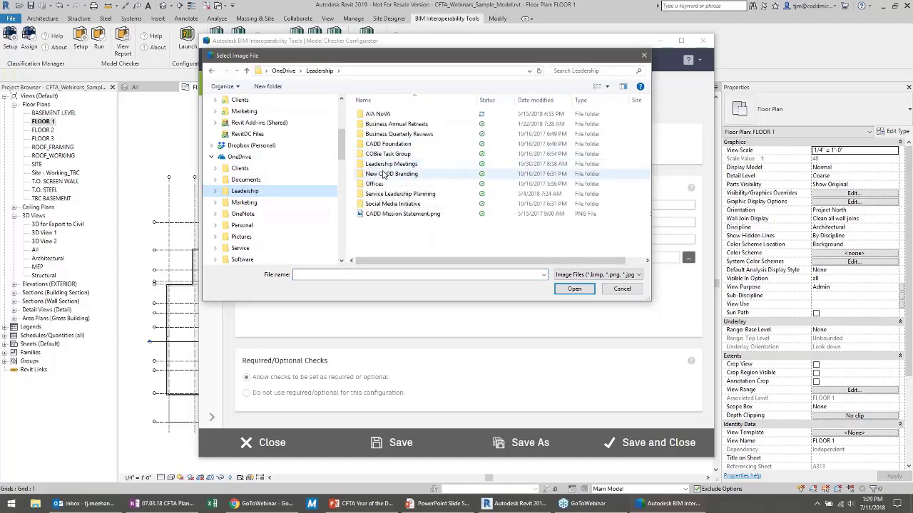
double_click(383, 174)
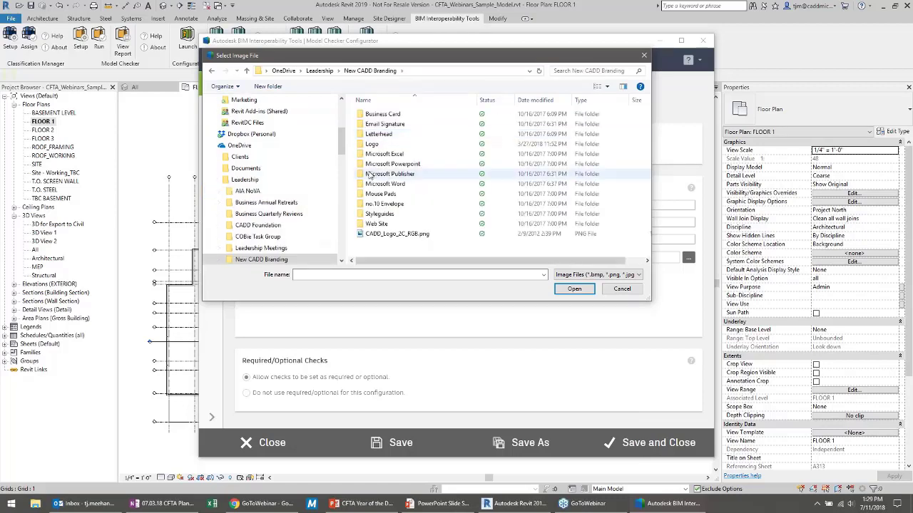
double_click(374, 147)
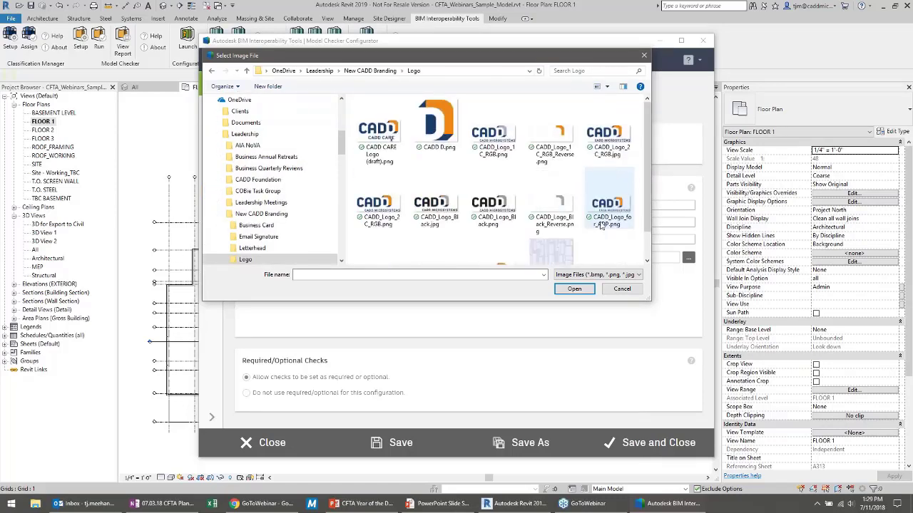
scroll(607, 219, down, 1)
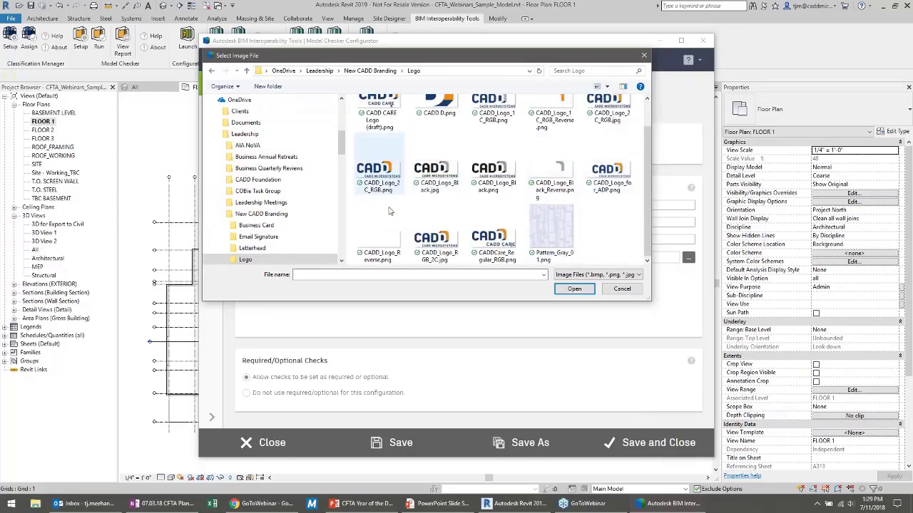
double_click(434, 241)
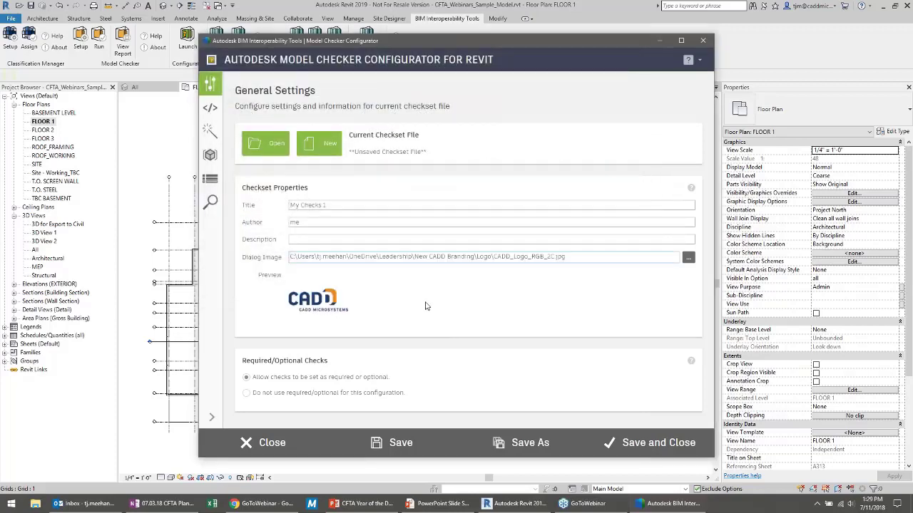
click(246, 392)
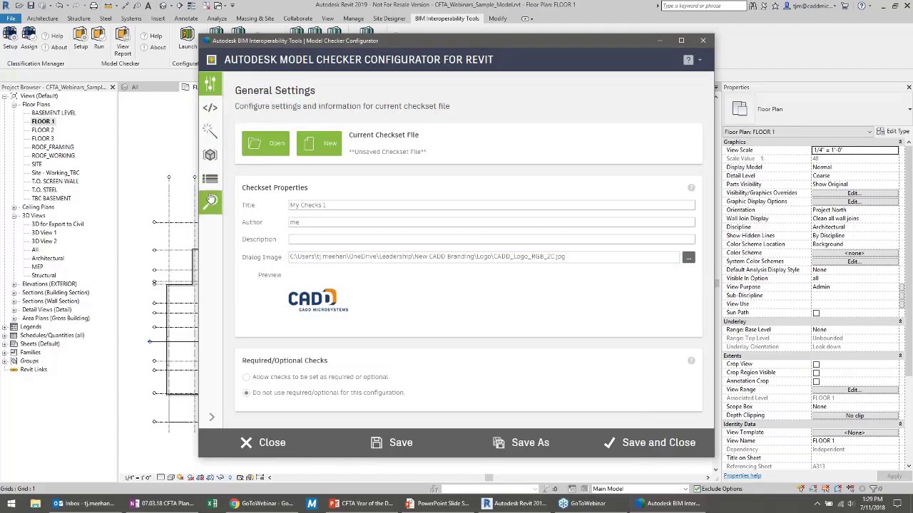
Step: Look over the Advanced and Wizard check builders, and add the pre-built Unused Elements check to the checkset
click(211, 109)
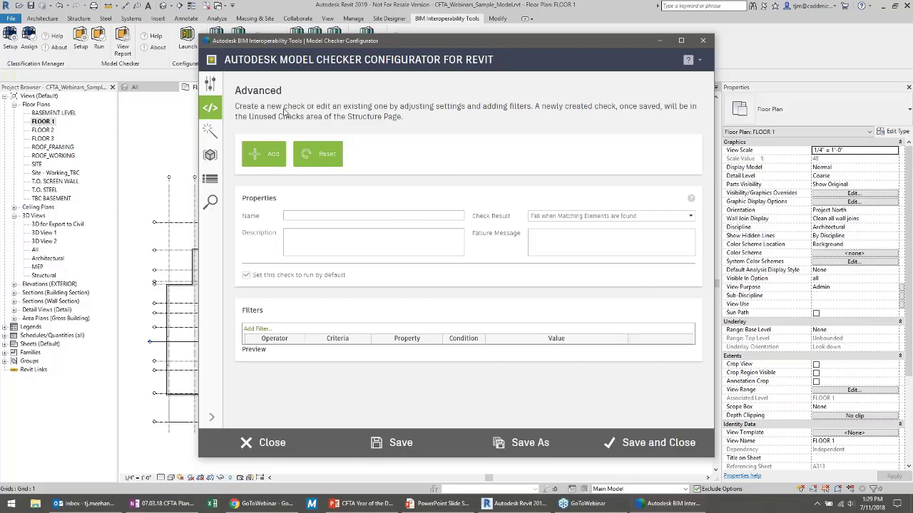
click(206, 132)
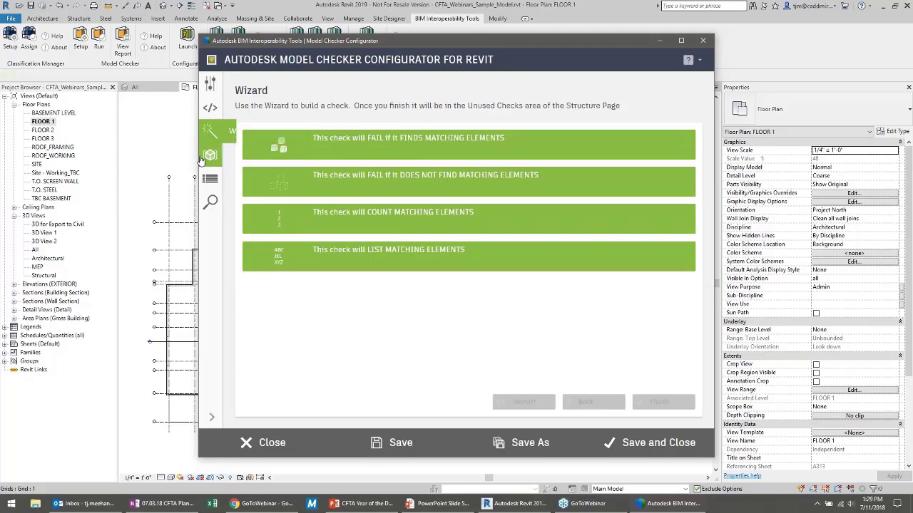
click(209, 161)
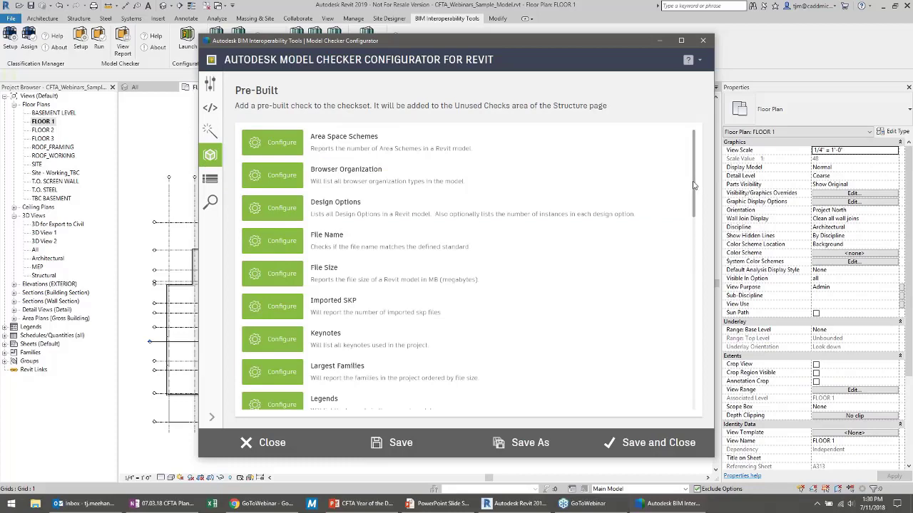
drag(693, 182, 695, 360)
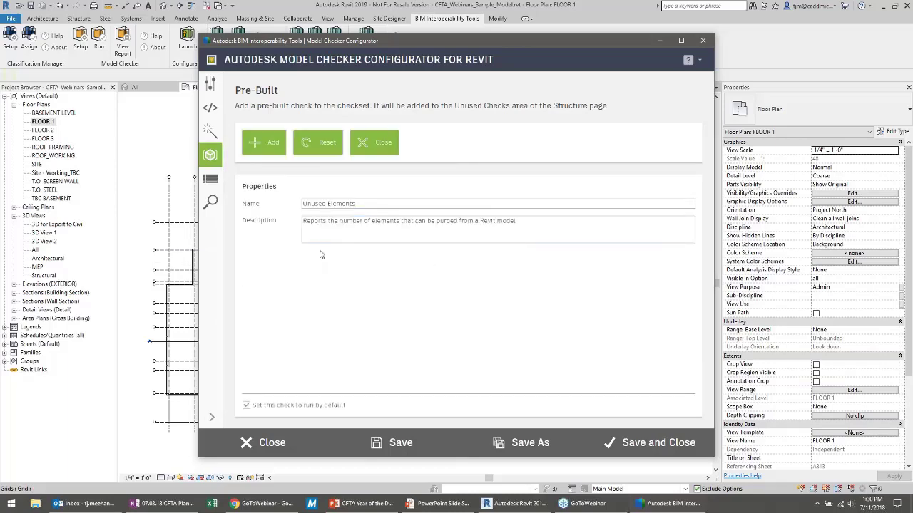
click(269, 145)
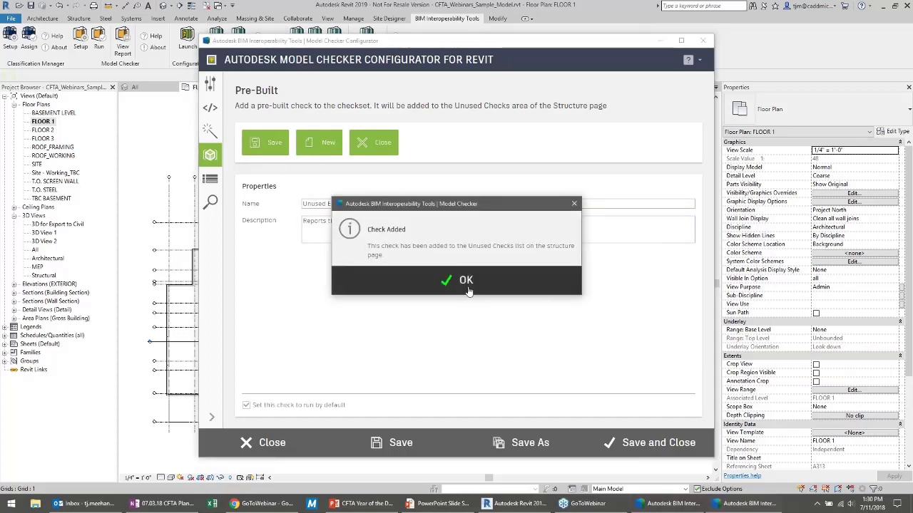
click(468, 291)
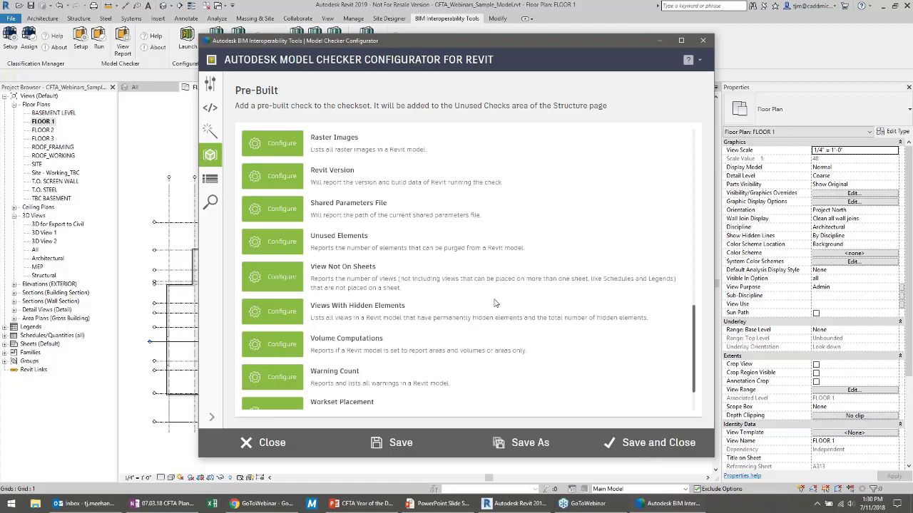
Step: Review the list of available pre-built checks back up to Area Space Schemes
scroll(478, 292, down, 2)
scroll(429, 298, up, 4)
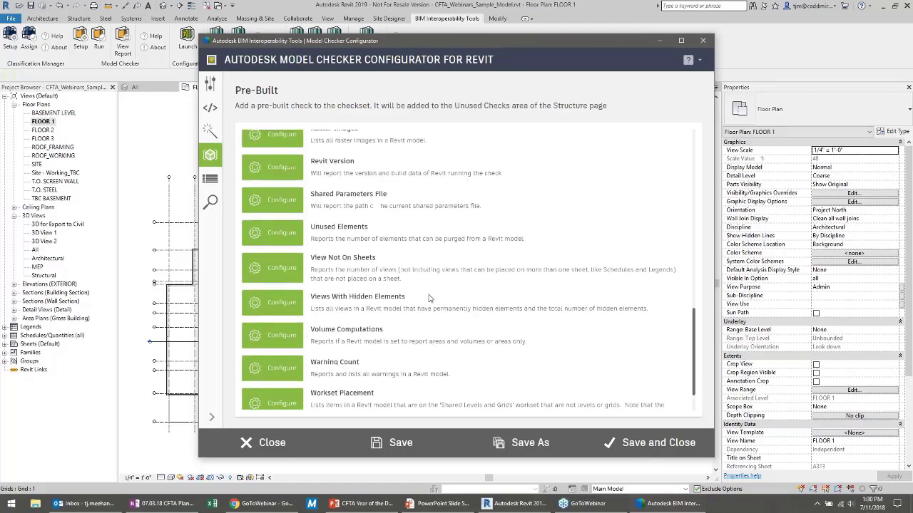
scroll(429, 298, up, 4)
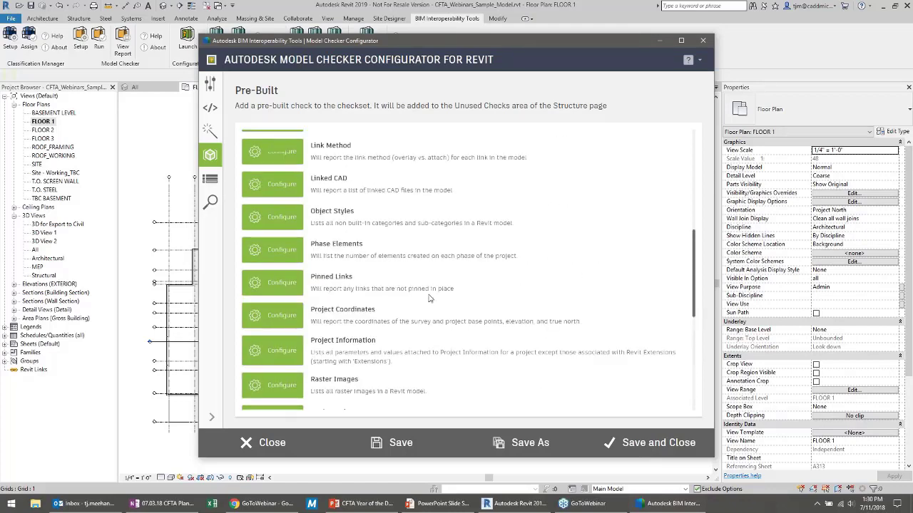
scroll(430, 298, up, 4)
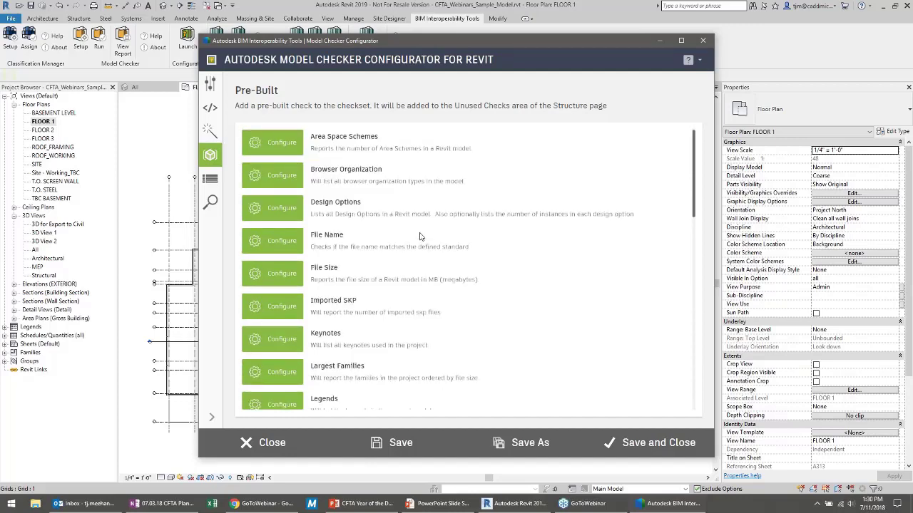
Step: Start a wizard check that fails if it finds matching architectural model elements in the Doors and Walls categories
click(210, 130)
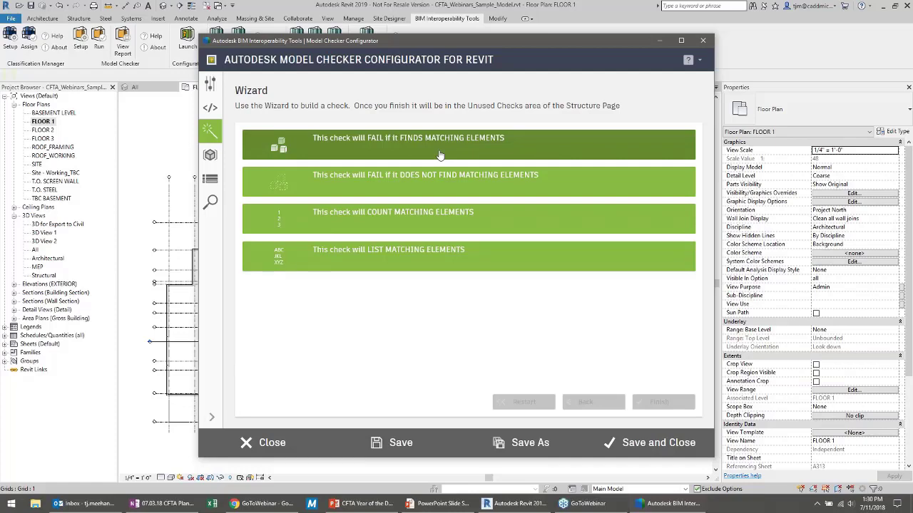
click(348, 150)
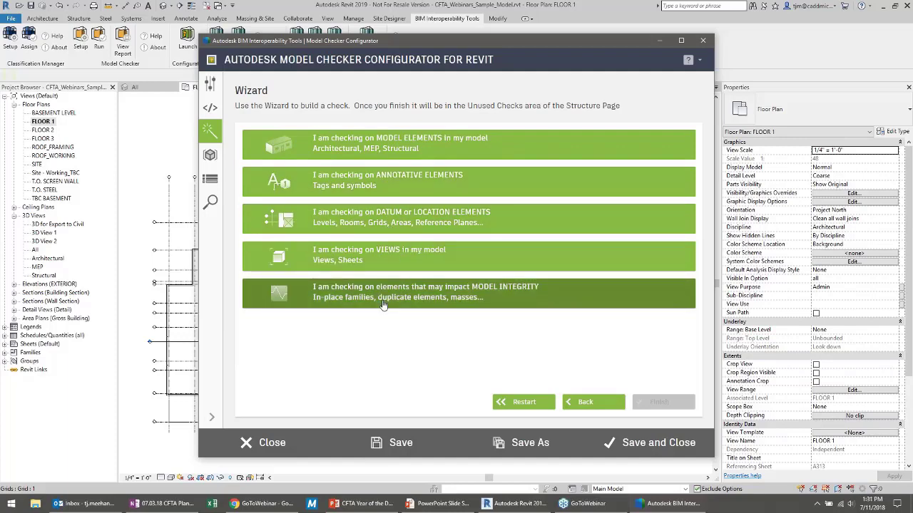
click(375, 148)
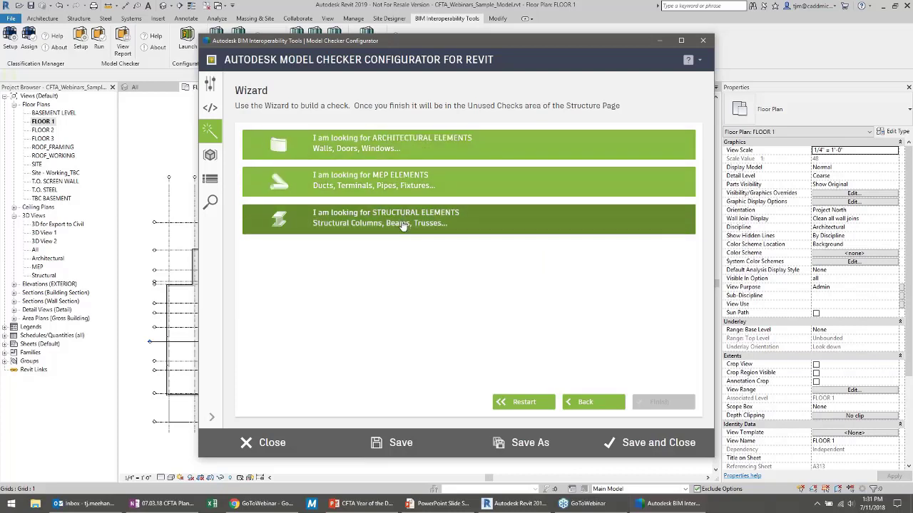
click(417, 147)
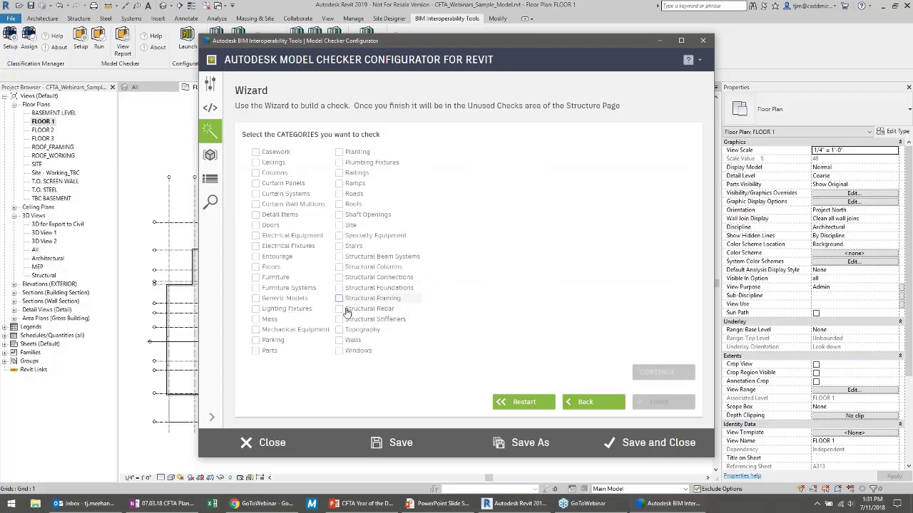
click(256, 225)
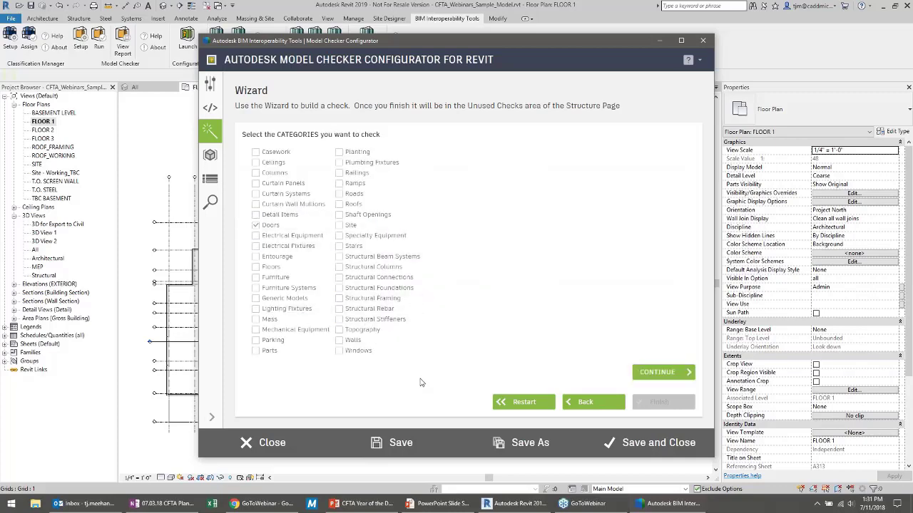
click(339, 341)
click(660, 378)
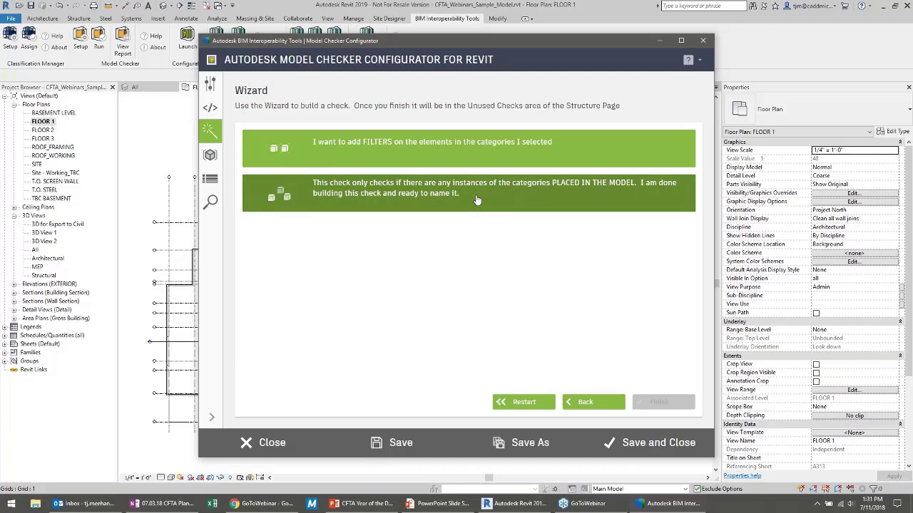
Step: Add a filter to the check that includes elements whose Fire Rating parameter is empty
click(398, 154)
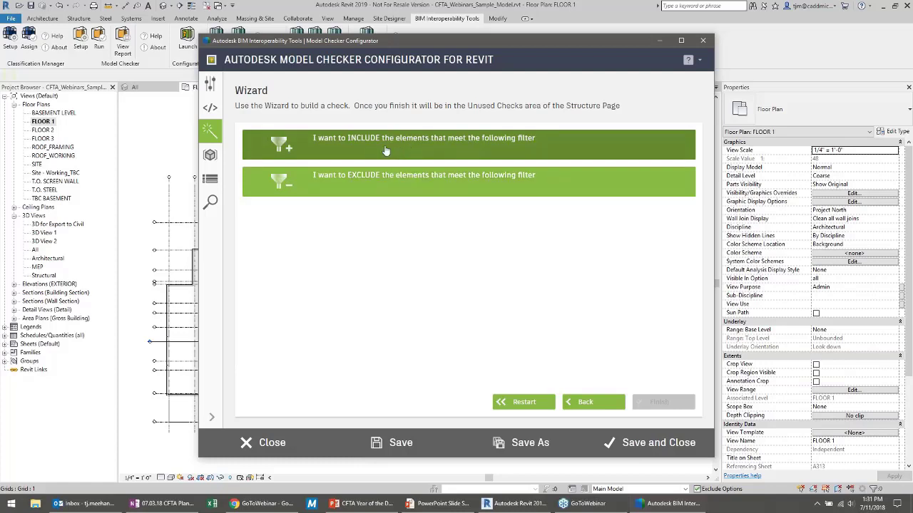
click(385, 151)
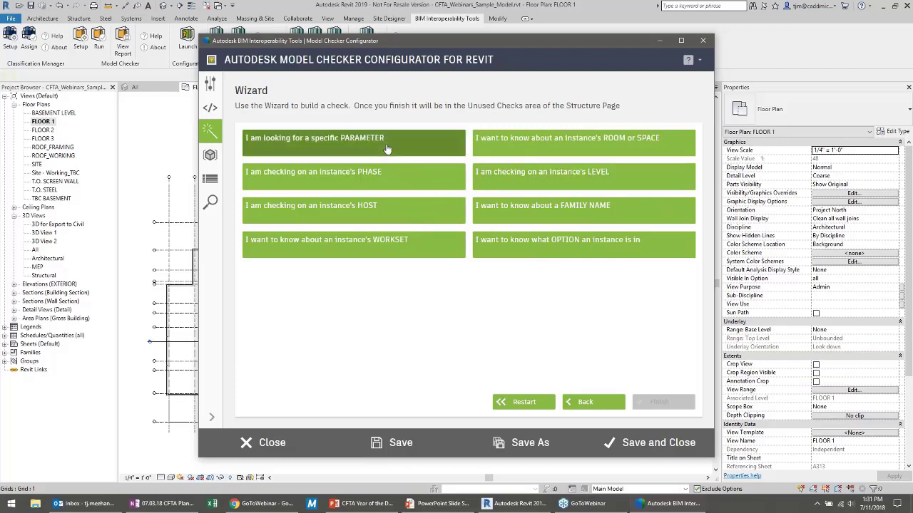
click(385, 143)
click(377, 154)
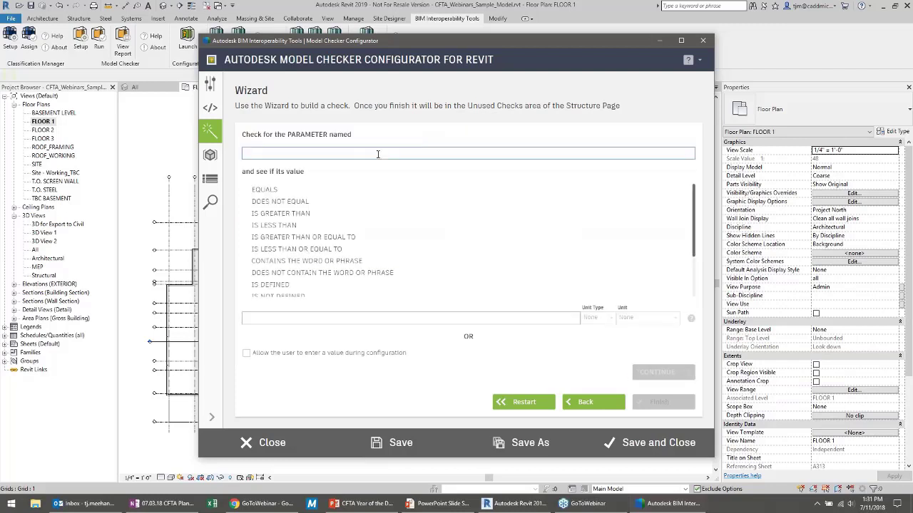
text(Fire Rating)
scroll(271, 254, down, 3)
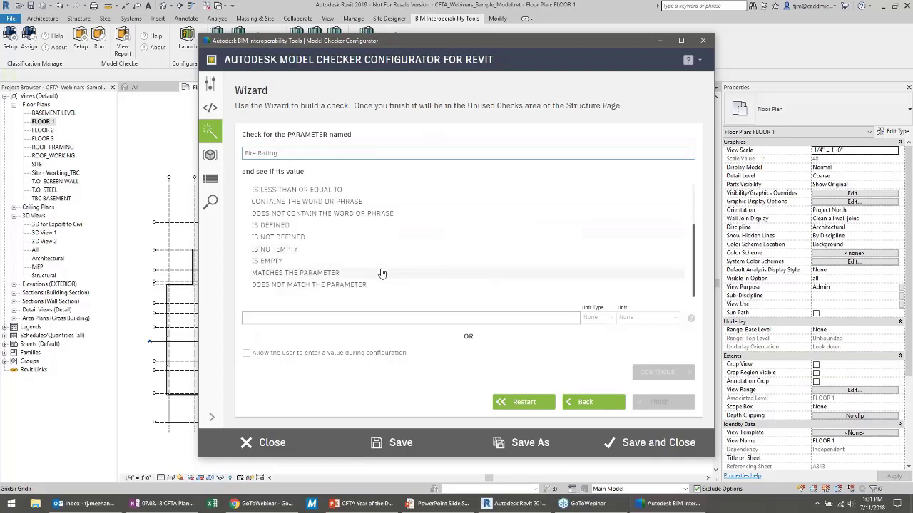
click(265, 261)
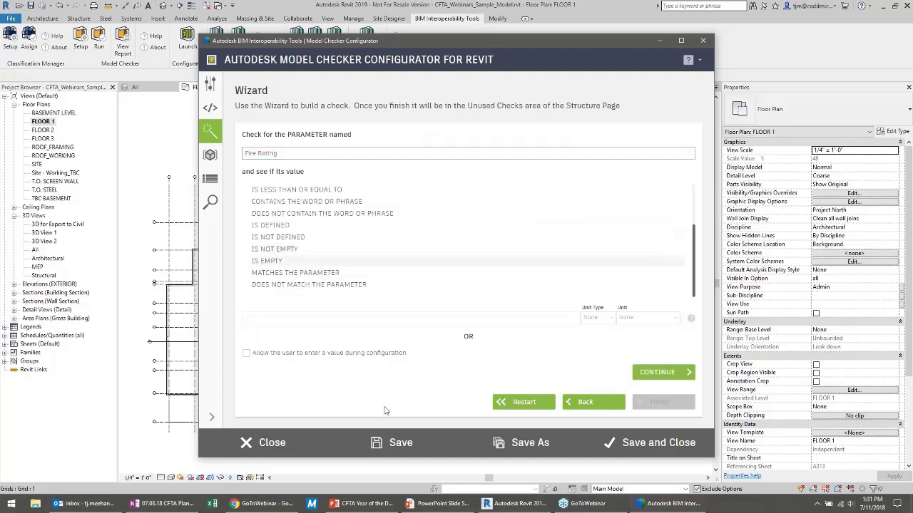
click(657, 373)
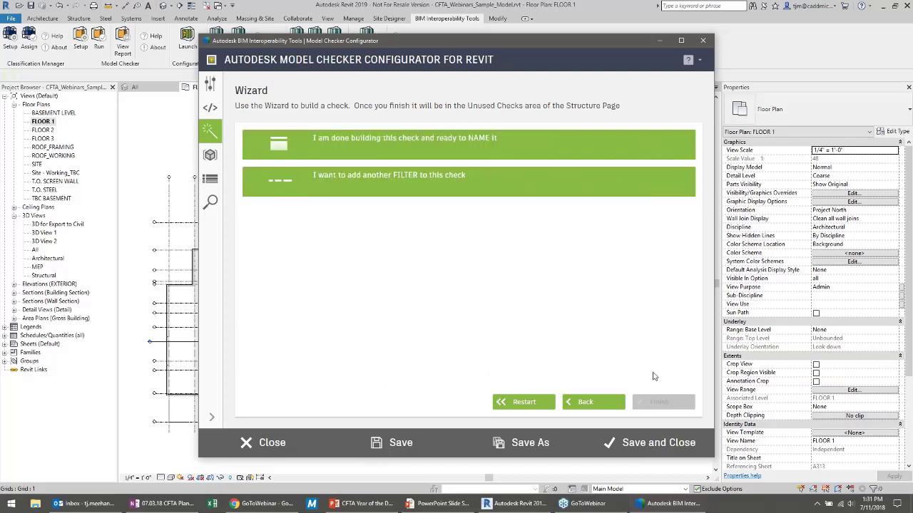
Step: Finish the check as "Fire Ratings" with description "Finds all elements without a fire rating assigned" and failure message "YOU FAILED!!!"
click(353, 151)
click(352, 151)
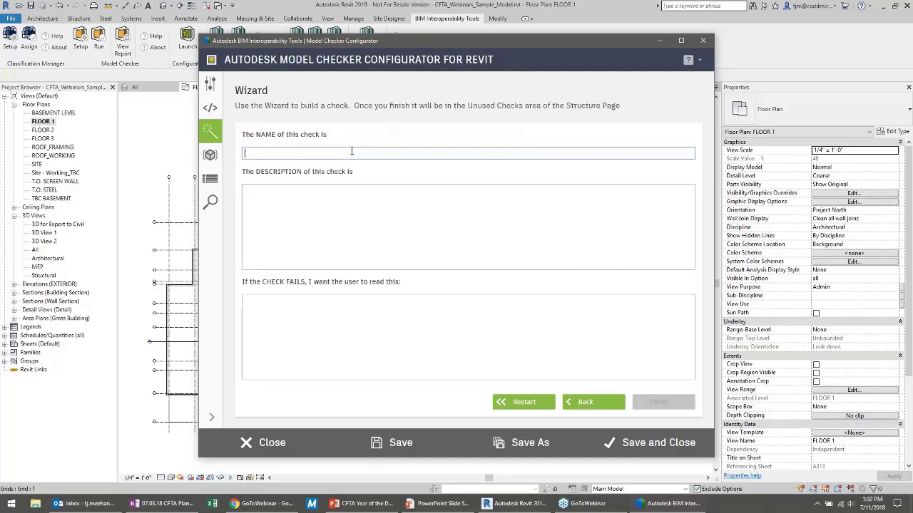
text(re Ratings)
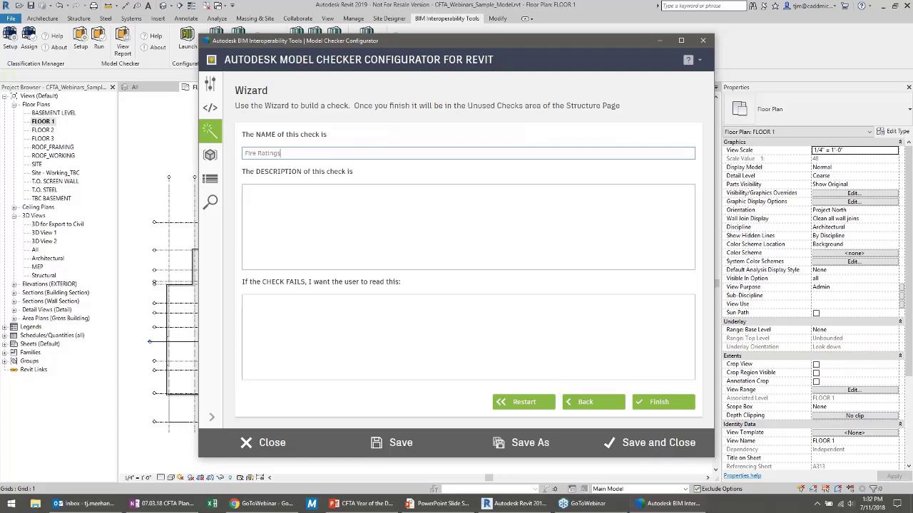
click(244, 190)
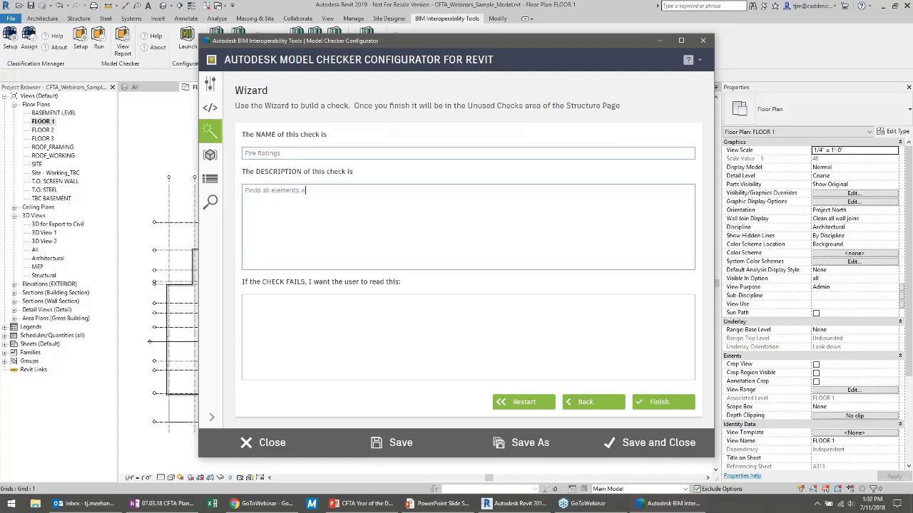
text(Finds all elements wihtou)
text(out a)
text( fire rat)
text(ing assing)
text(ed)
key(Tab)
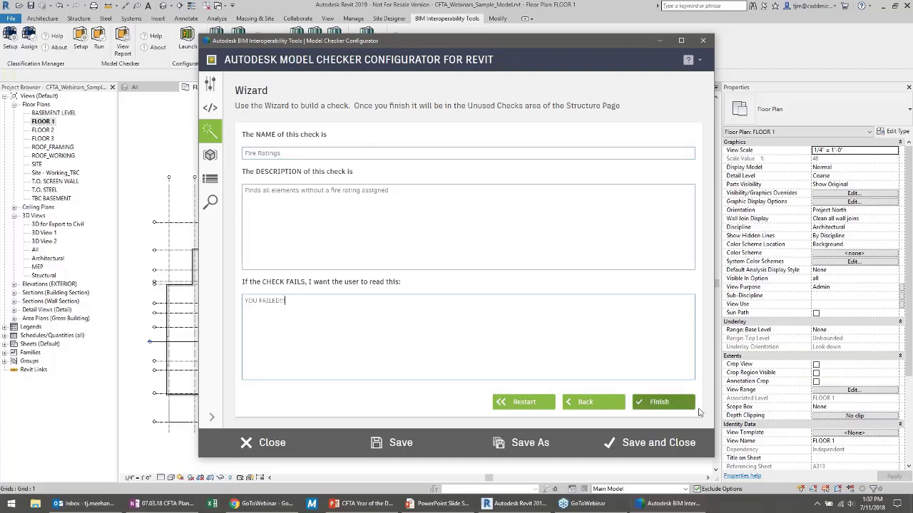
click(662, 405)
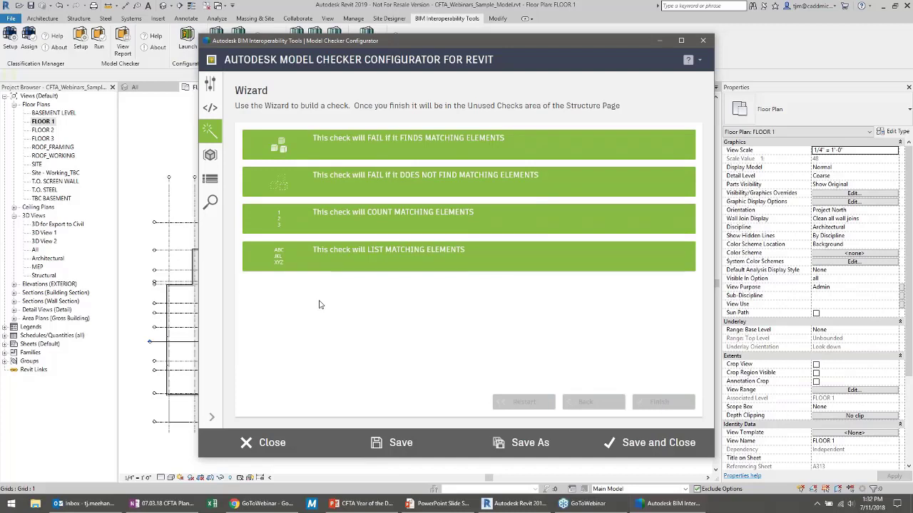
Step: Add a heading titled "My Checks" to the checkset structure, with a section named "Fire" beneath it
click(210, 179)
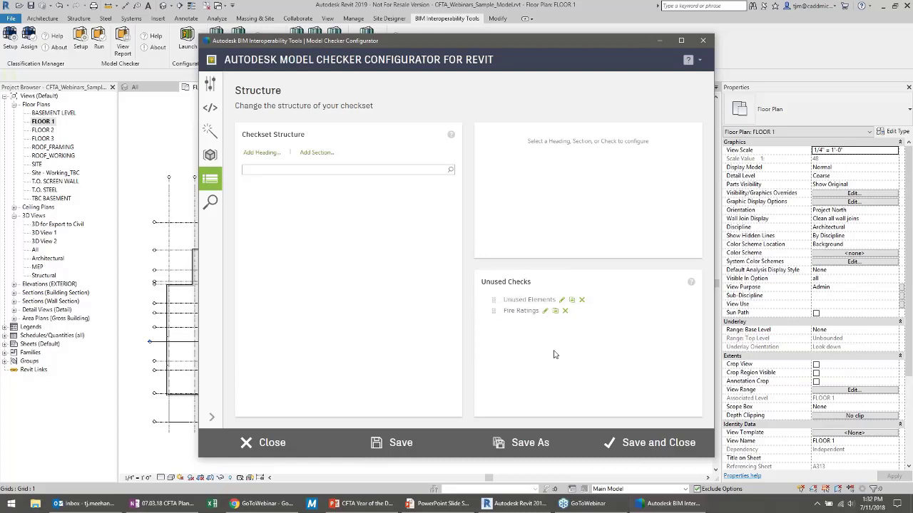
click(262, 153)
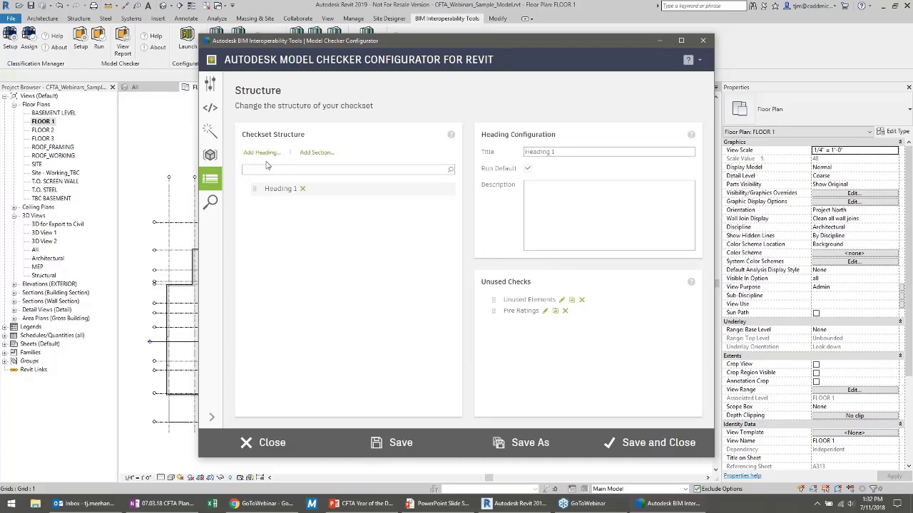
triple_click(528, 152)
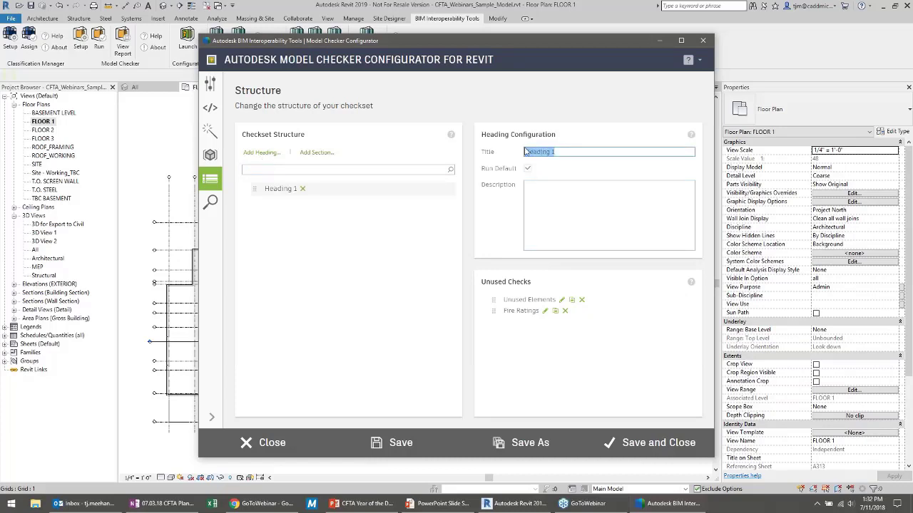
text(My Checks)
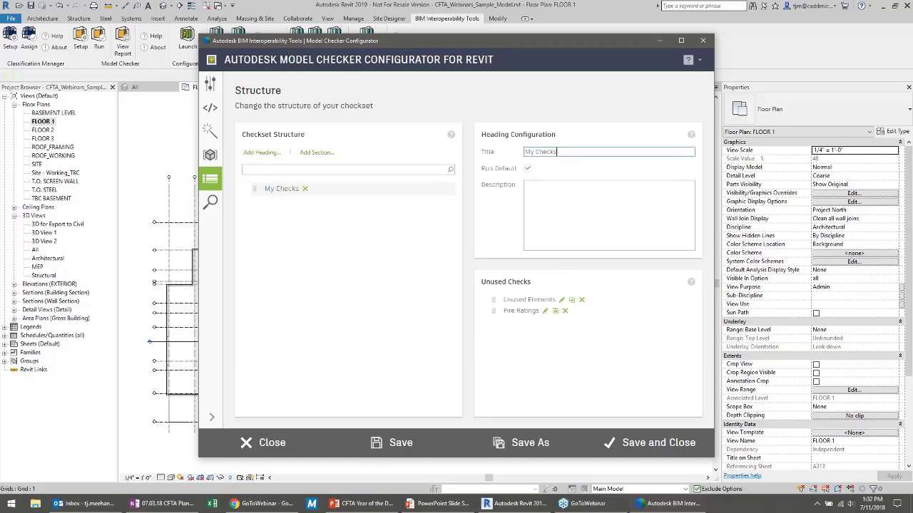
click(316, 153)
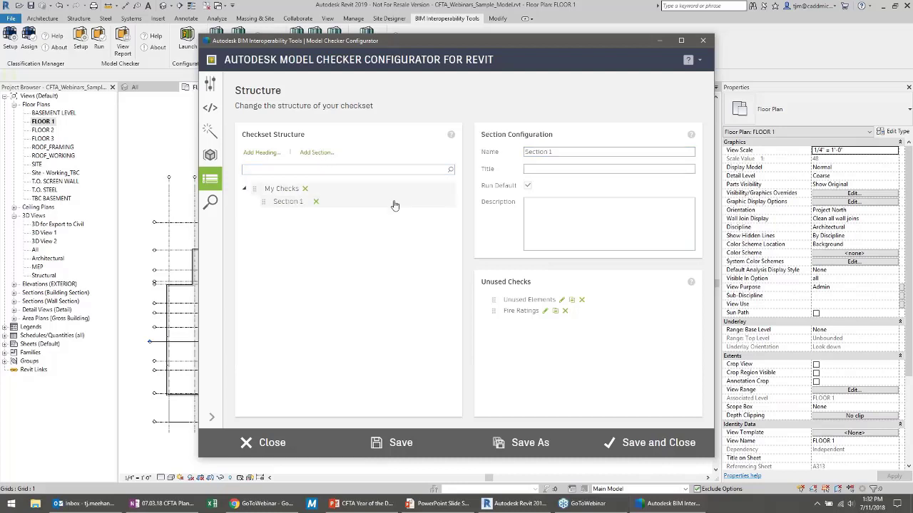
drag(561, 154, 525, 154)
text(Fire)
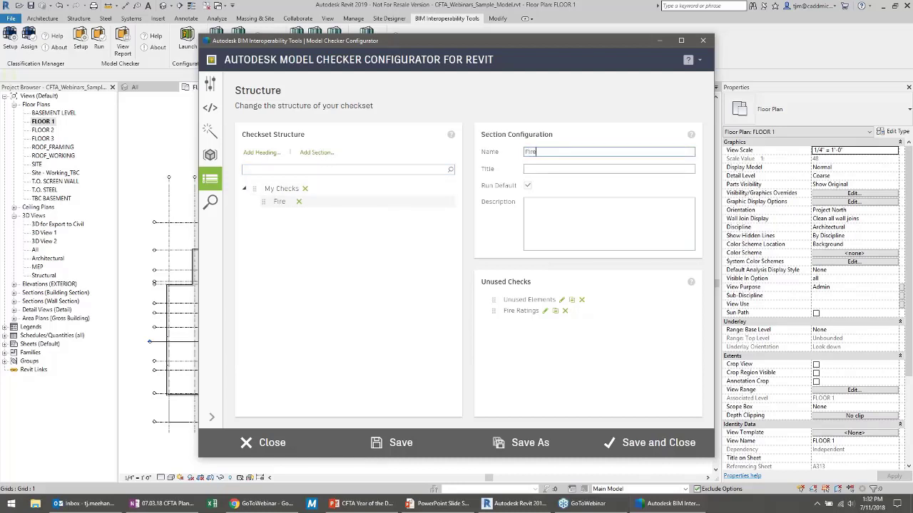
Step: Add a second section named "Purge" under the My Checks heading
click(278, 190)
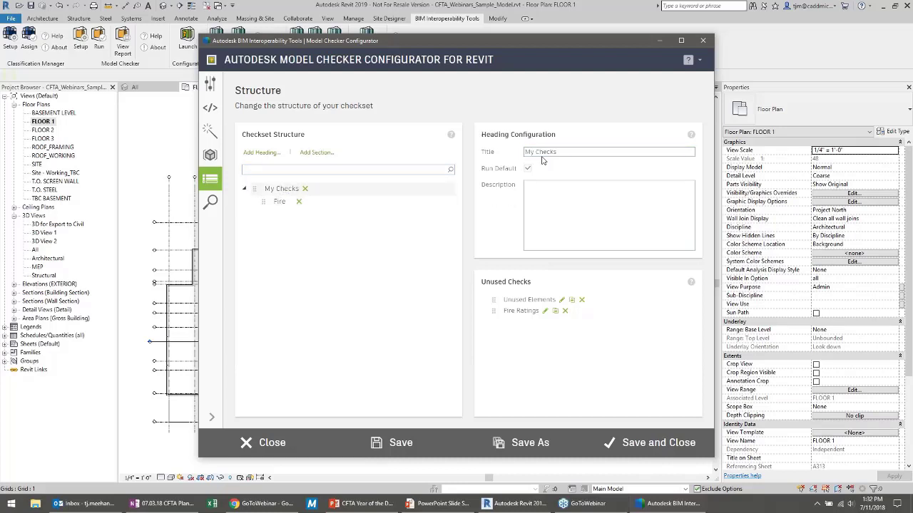
click(316, 152)
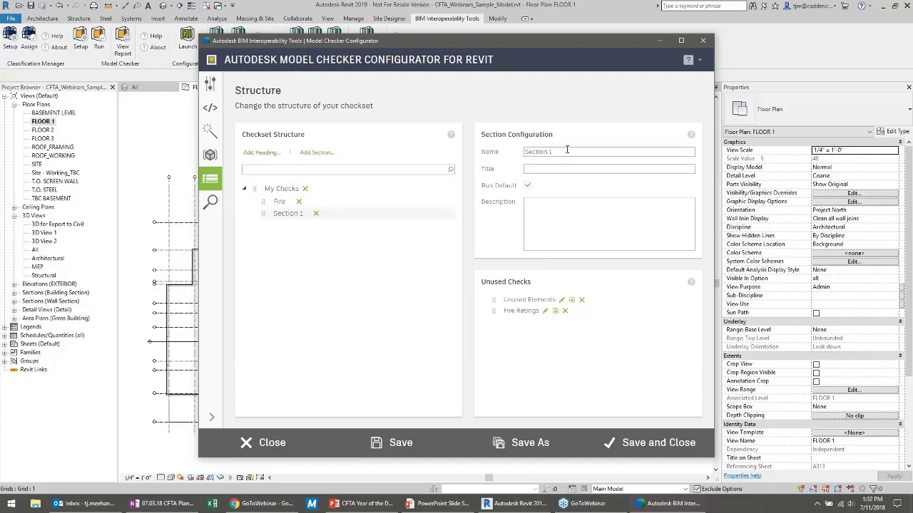
drag(567, 150, 493, 155)
text(PUrge)
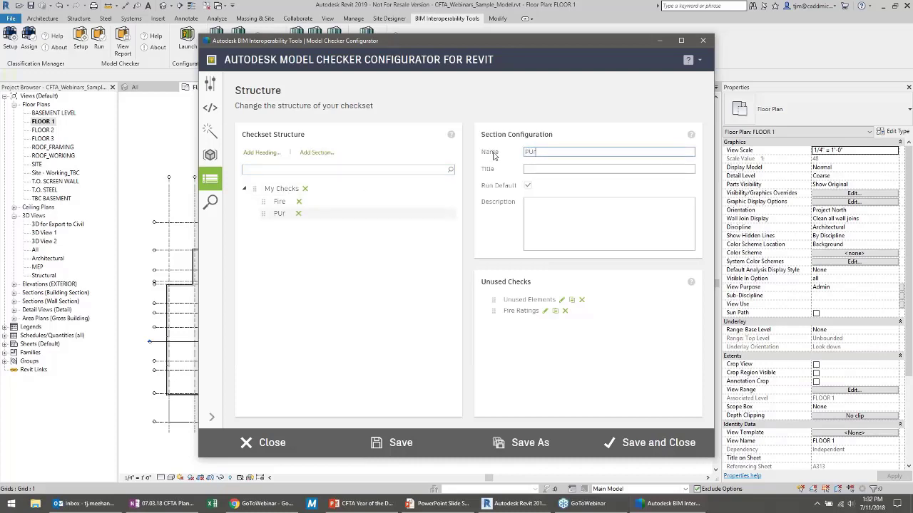
key(BackSpace)
key(BackSpace)
key(BackSpace)
key(BackSpace)
text(urge)
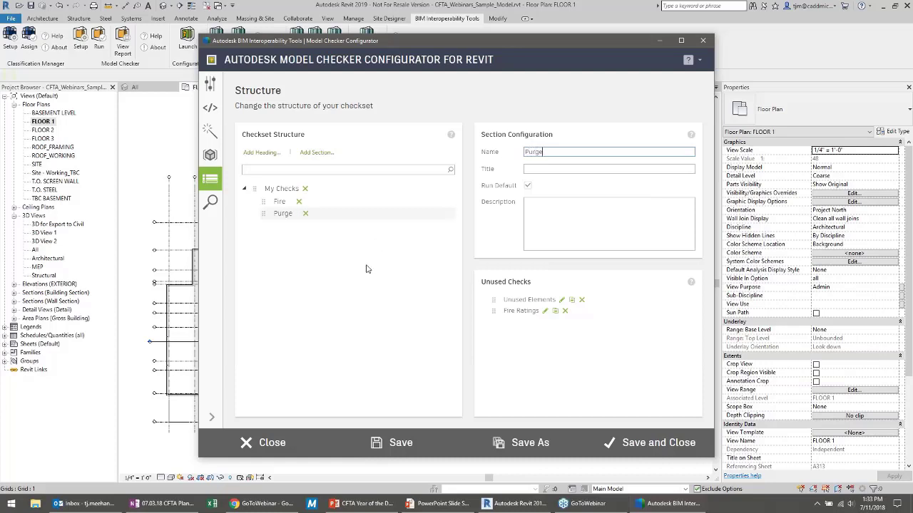
Step: Move the unused Fire Ratings check into the Fire section and the Unused Elements check into the Purge section
drag(516, 315, 316, 205)
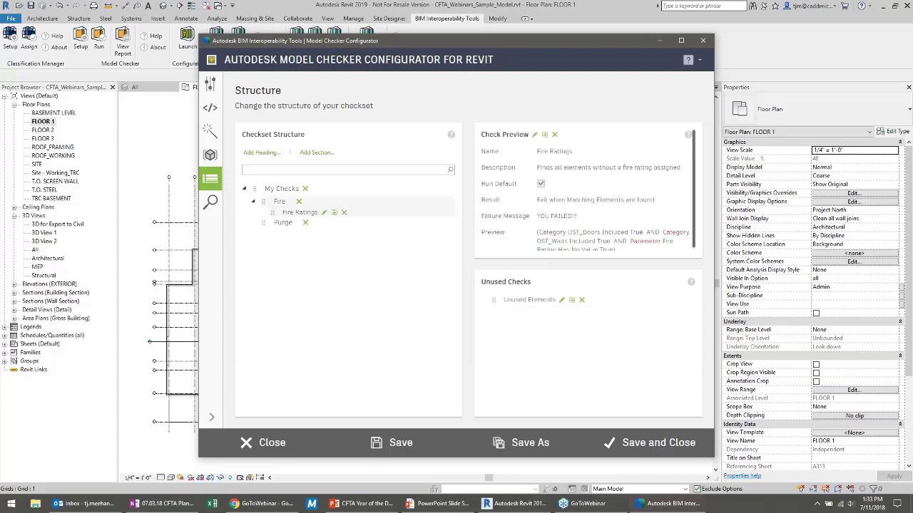
drag(526, 306, 292, 236)
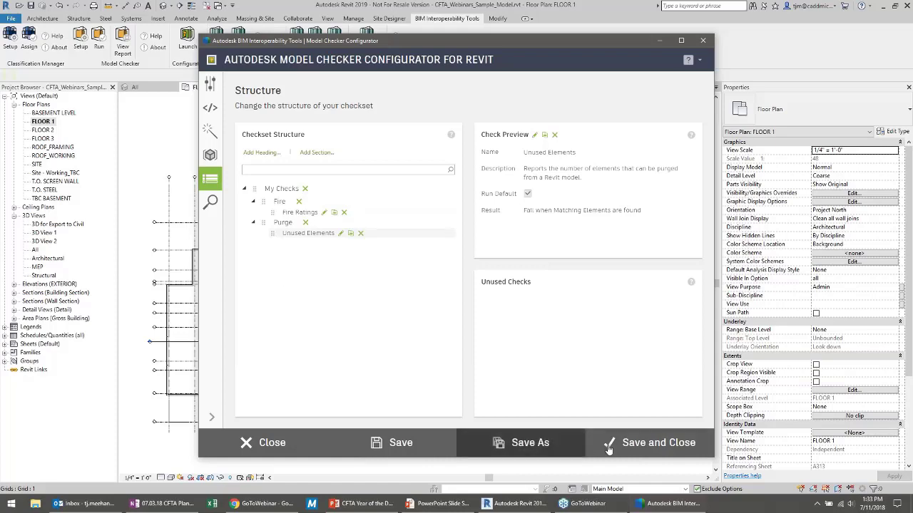
Step: Save the checkset to the Desktop as My Checks 1.xml and close the configurator
click(648, 442)
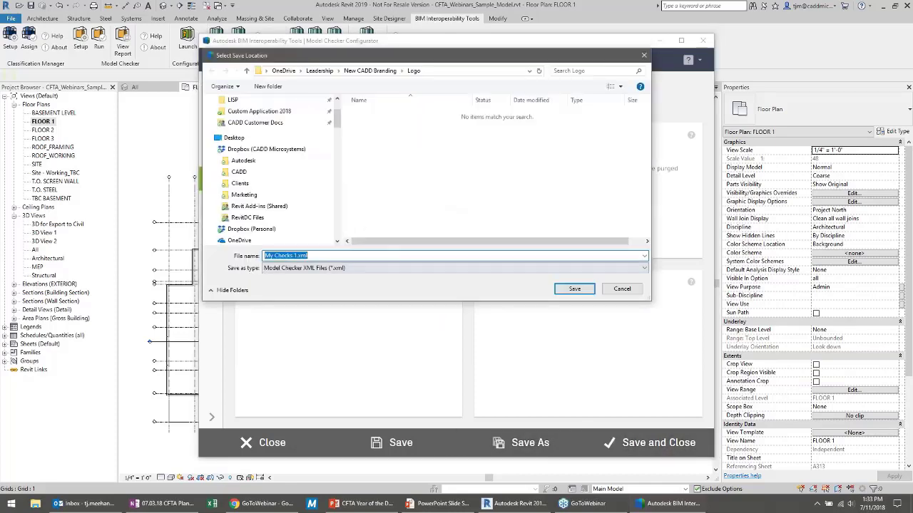
click(295, 256)
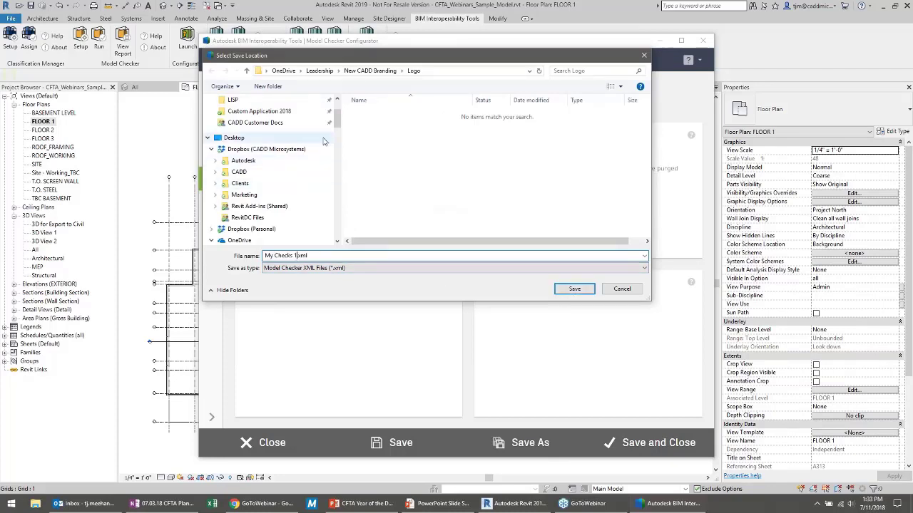
drag(338, 113, 339, 207)
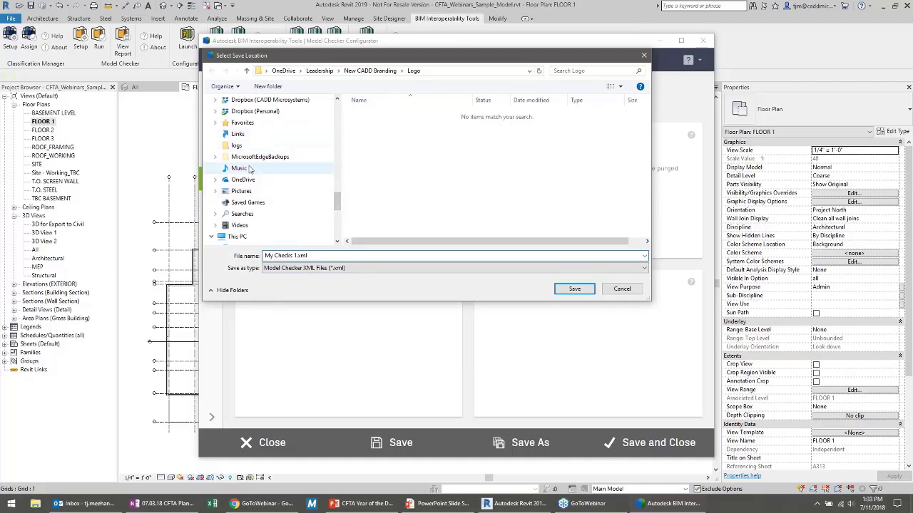
scroll(250, 171, up, 2)
click(238, 135)
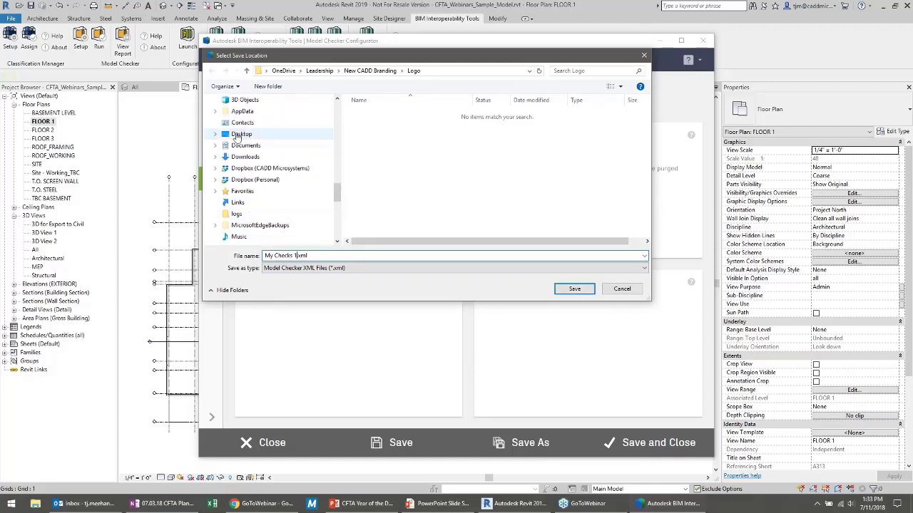
click(574, 288)
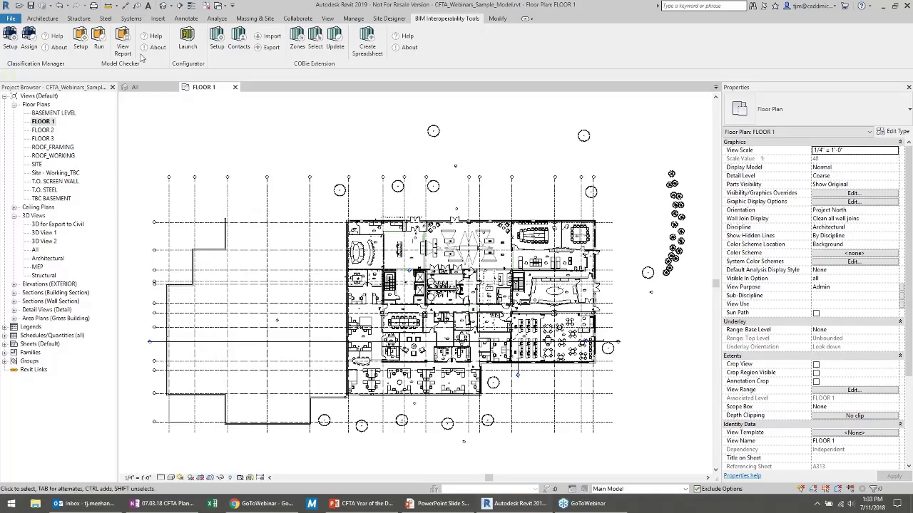
Step: Load the checkset file My Checks 1.xml from the Desktop as the current Model Checker checkset
click(81, 43)
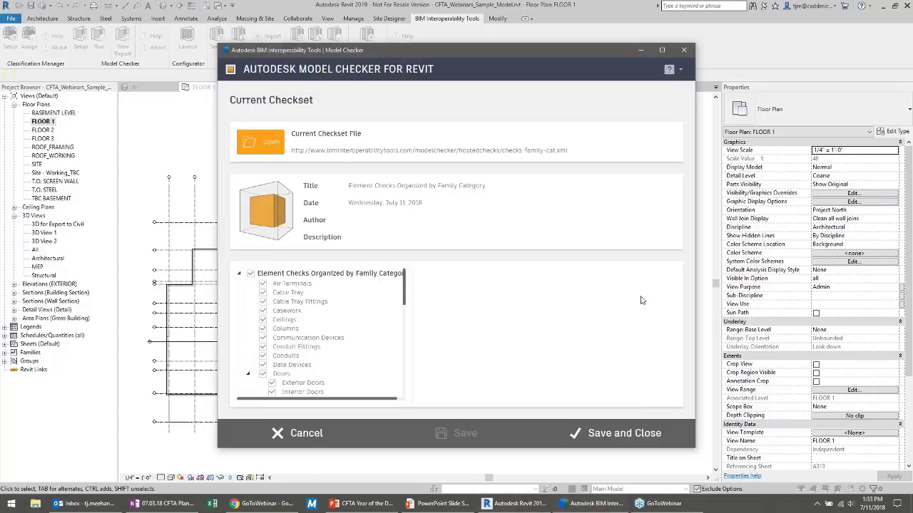
click(258, 142)
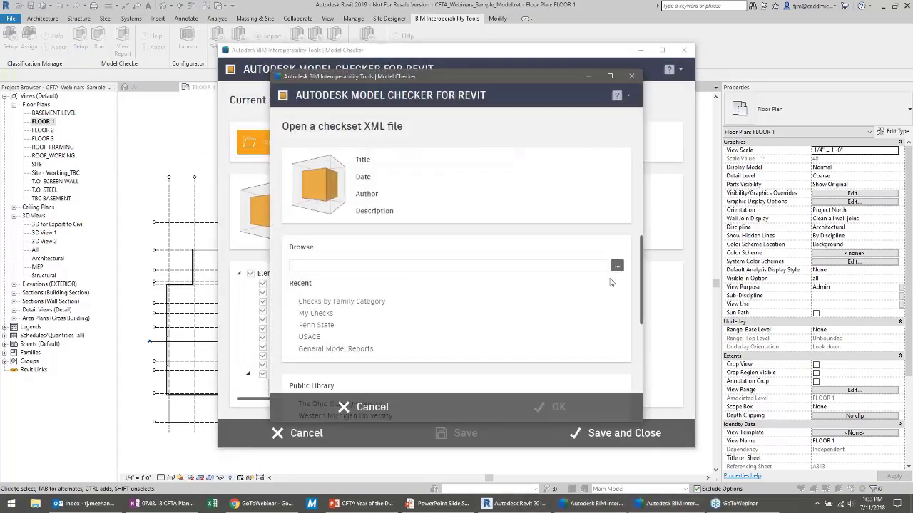
click(617, 266)
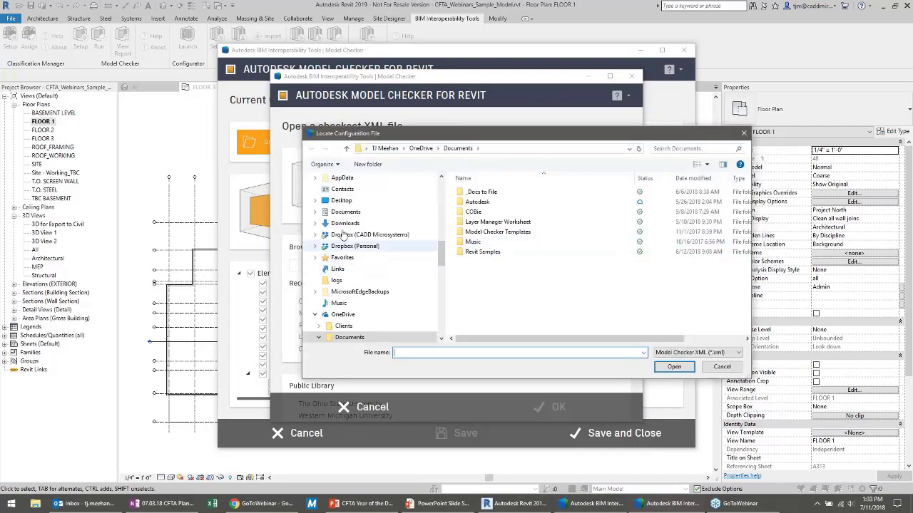
click(341, 200)
click(485, 212)
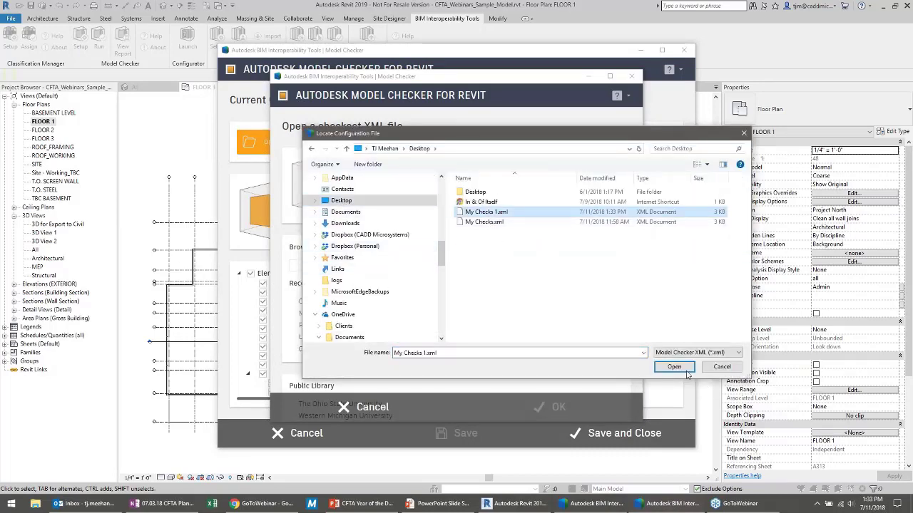
click(687, 370)
click(549, 407)
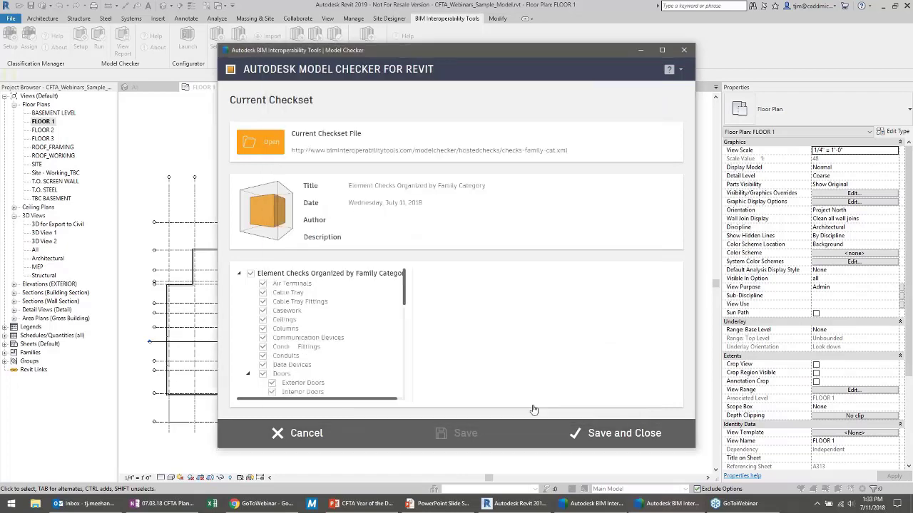
Step: Review the Fire and Purge sections of the loaded checkset, and save the Model Checker setup
click(277, 279)
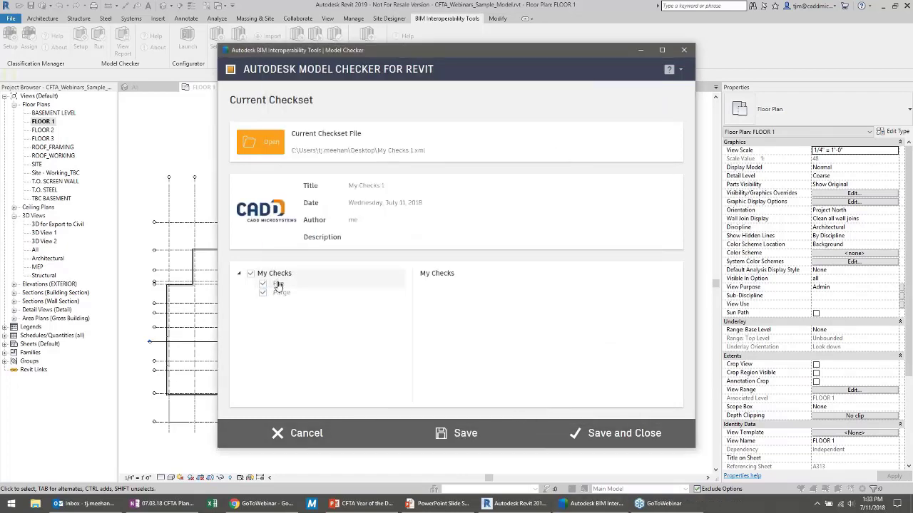
click(280, 285)
click(281, 294)
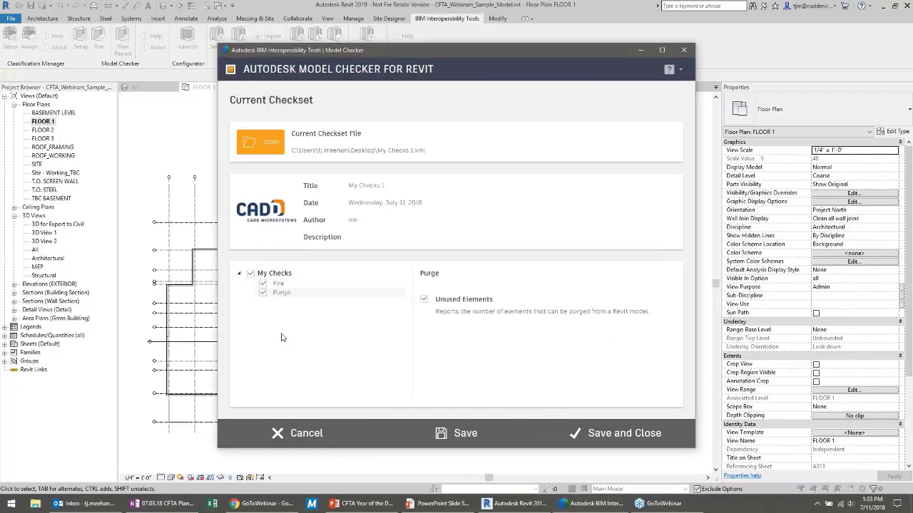
click(614, 433)
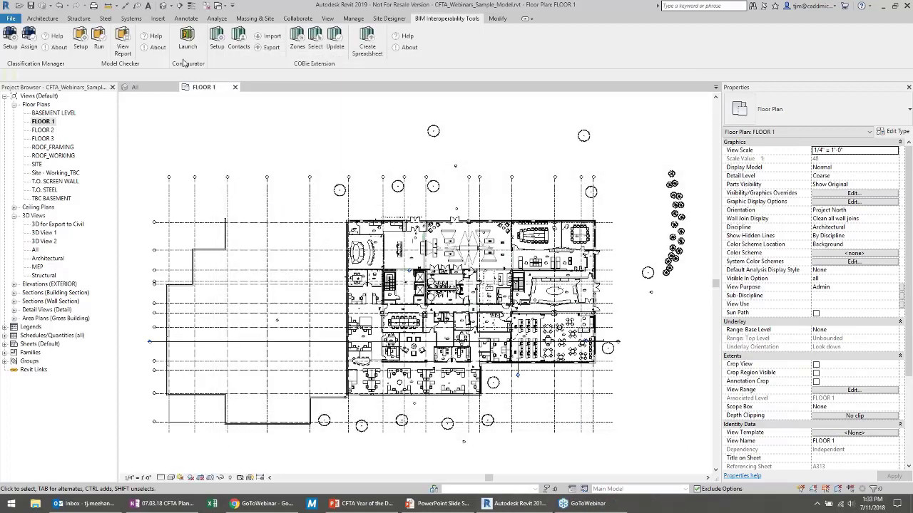
Step: Run the My Checks 1 checkset on CFTA_Webinars_Sample_Model.rvt, close its report and switch to the PowerPoint presentation
click(99, 39)
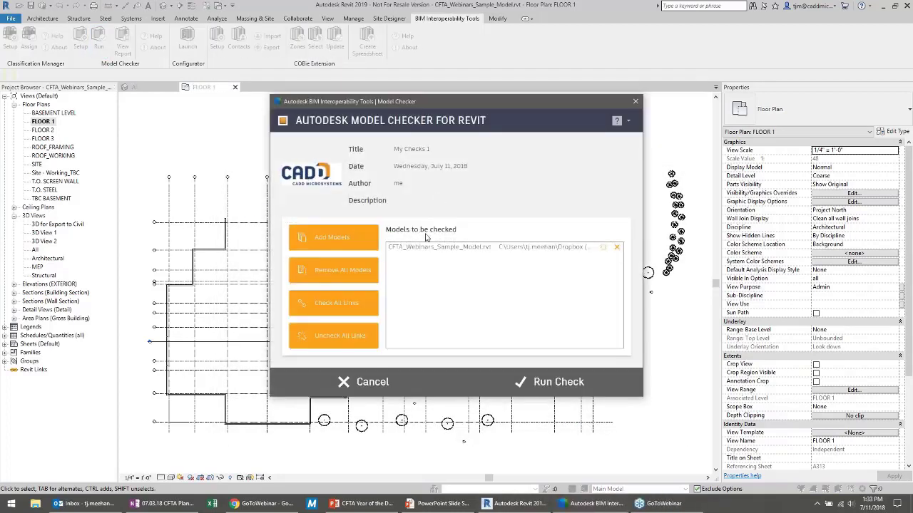
click(549, 382)
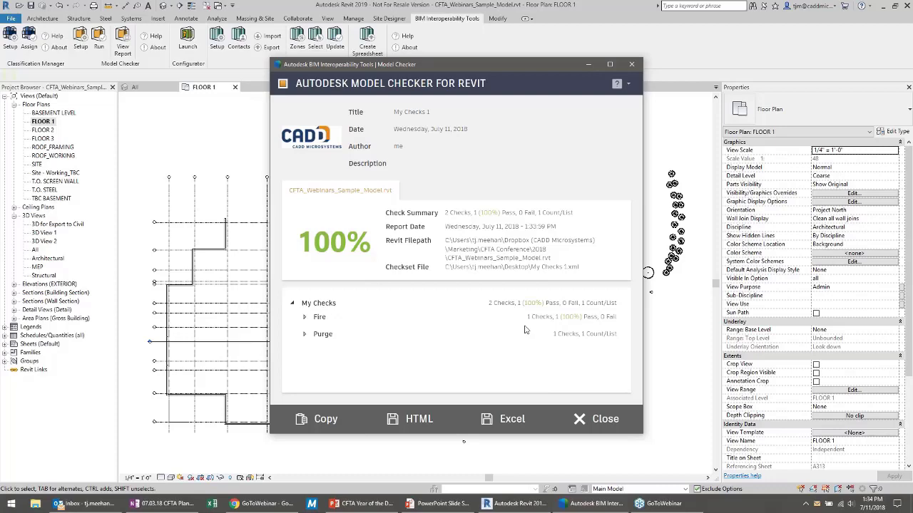
click(593, 420)
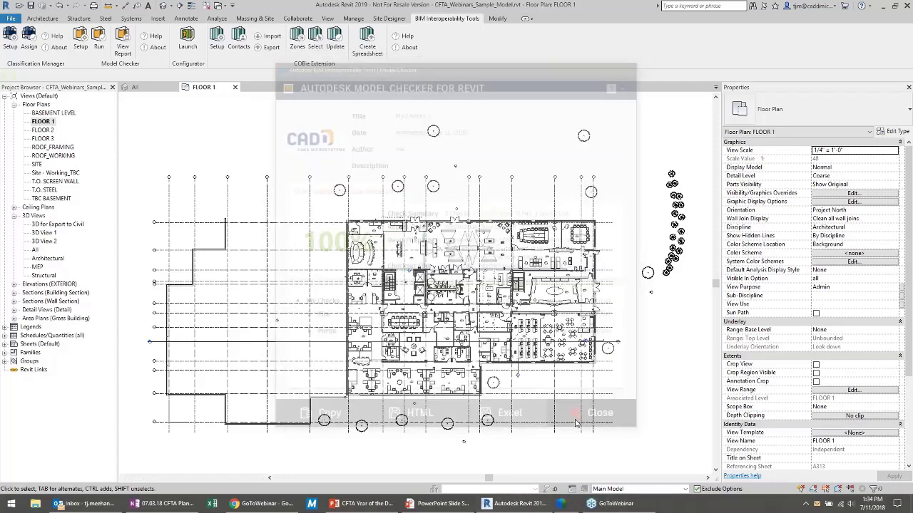
click(426, 508)
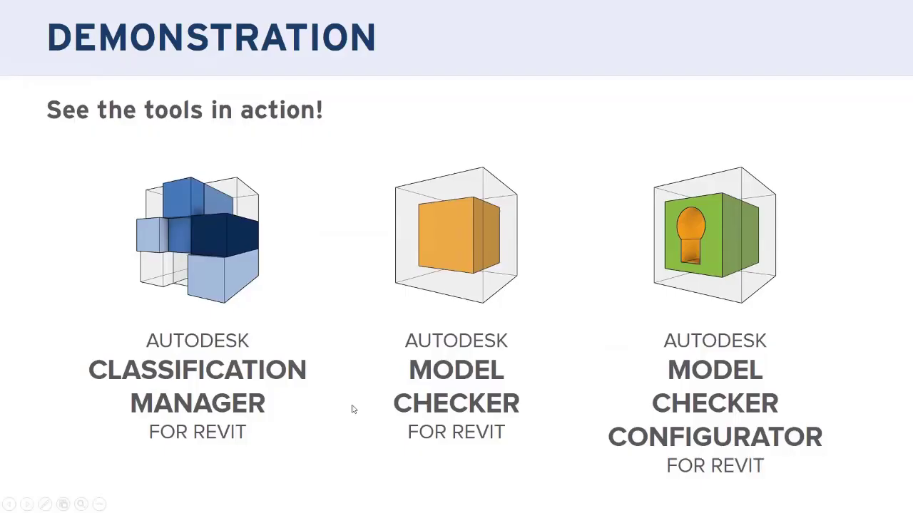
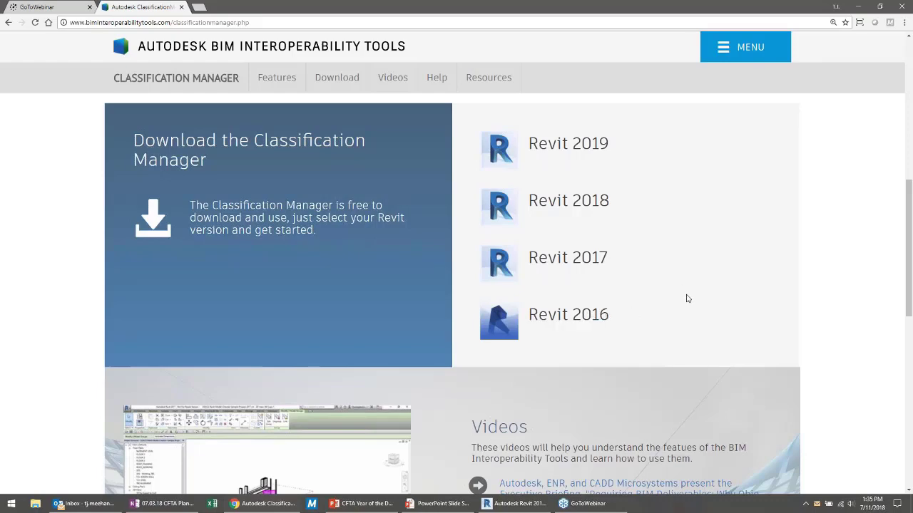
Step: Open the Model Checker for Revit page from the Classification Manager page and examine its features, videos, sample files and checkset files
scroll(687, 298, down, 3)
scroll(570, 296, up, 4)
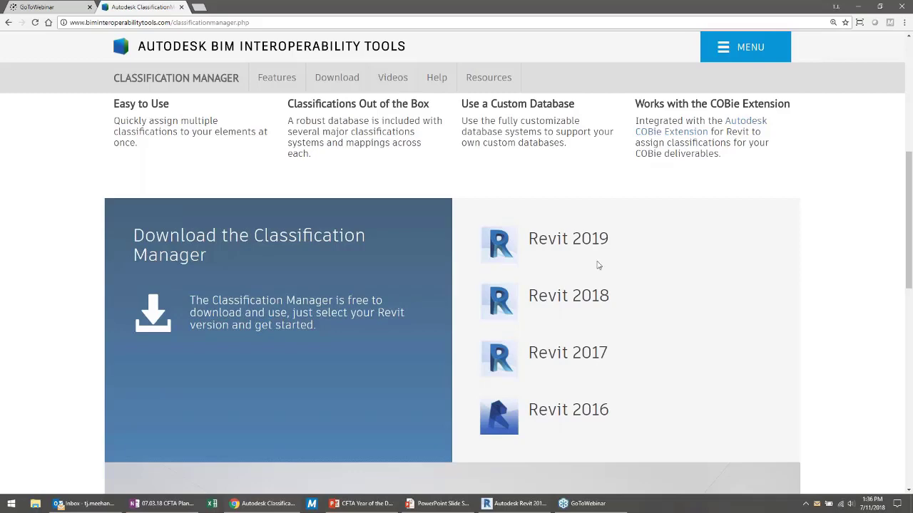
click(729, 47)
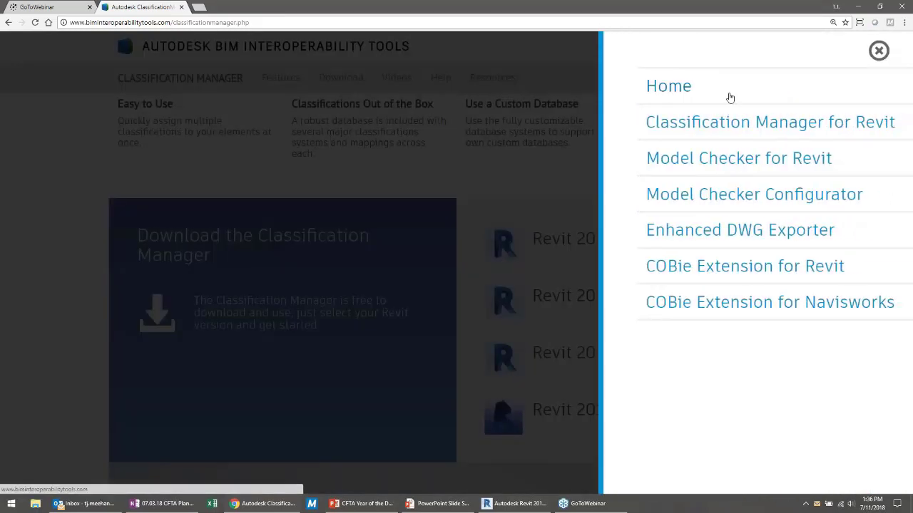
click(708, 159)
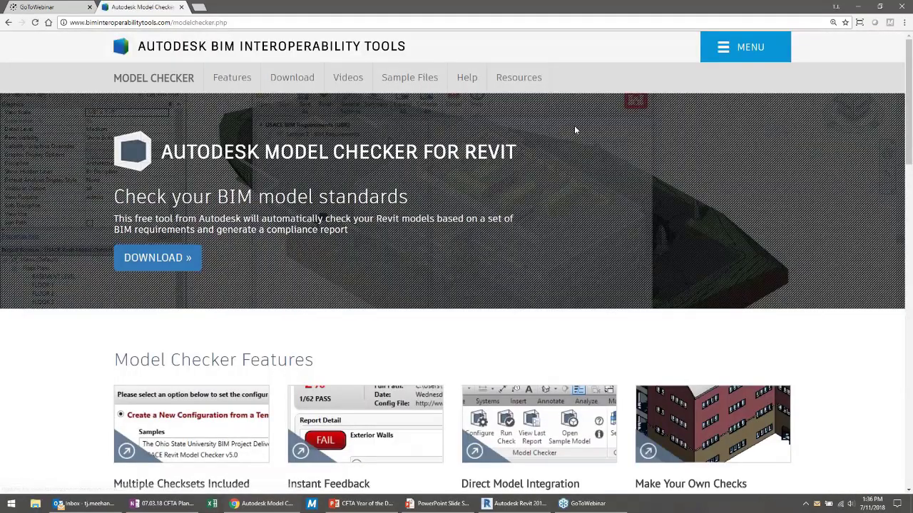
scroll(841, 376, down, 8)
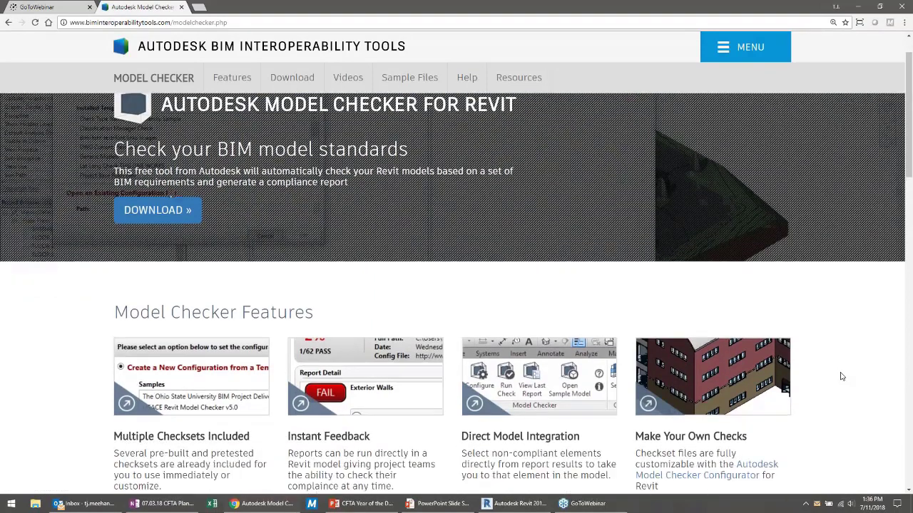
scroll(779, 353, down, 7)
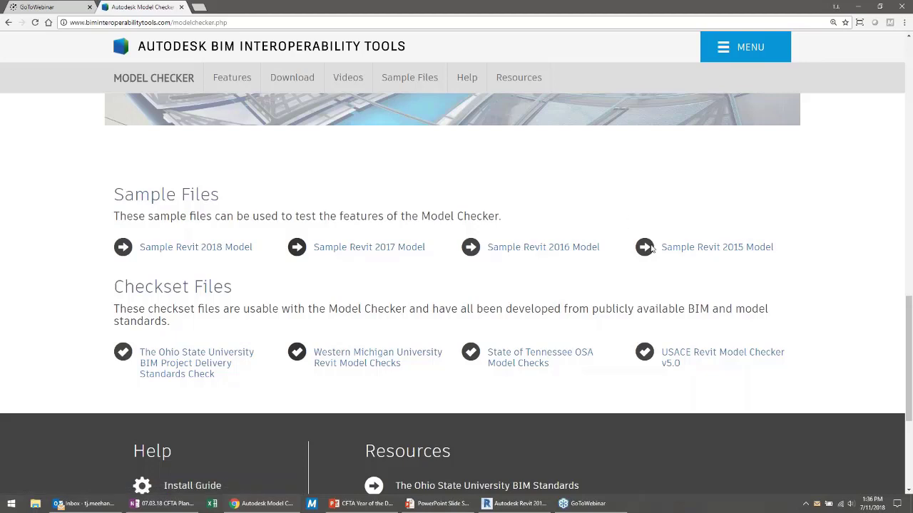
scroll(385, 291, up, 3)
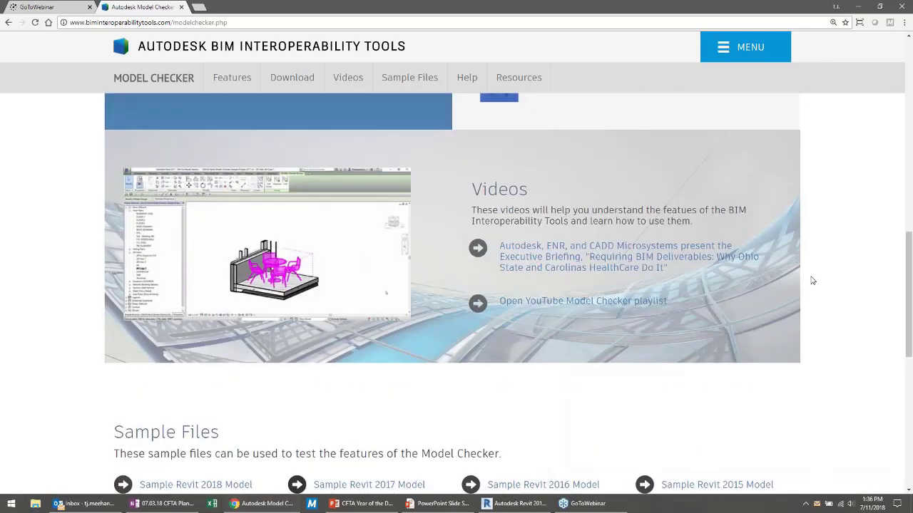
scroll(811, 281, down, 1)
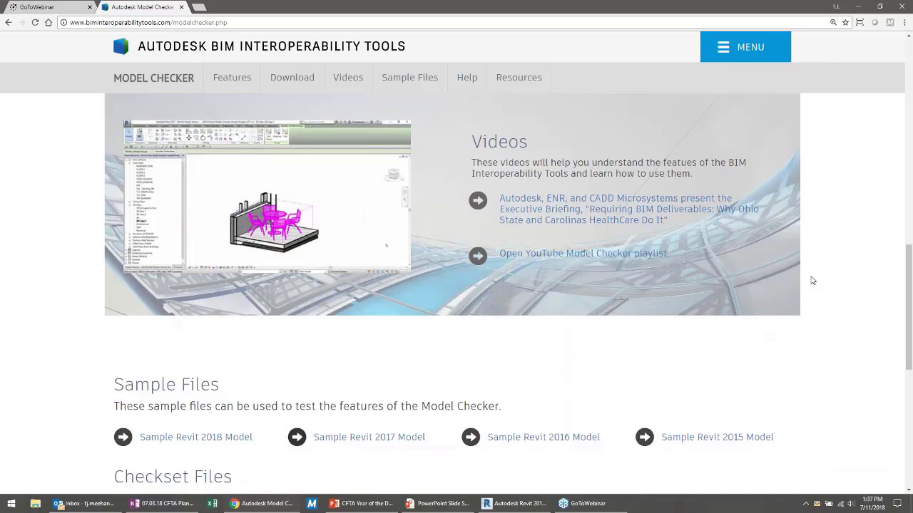
Step: Open the YouTube Model Checker playlist and view all uploaded videos of the BIM Interoperability Tools channel
click(527, 255)
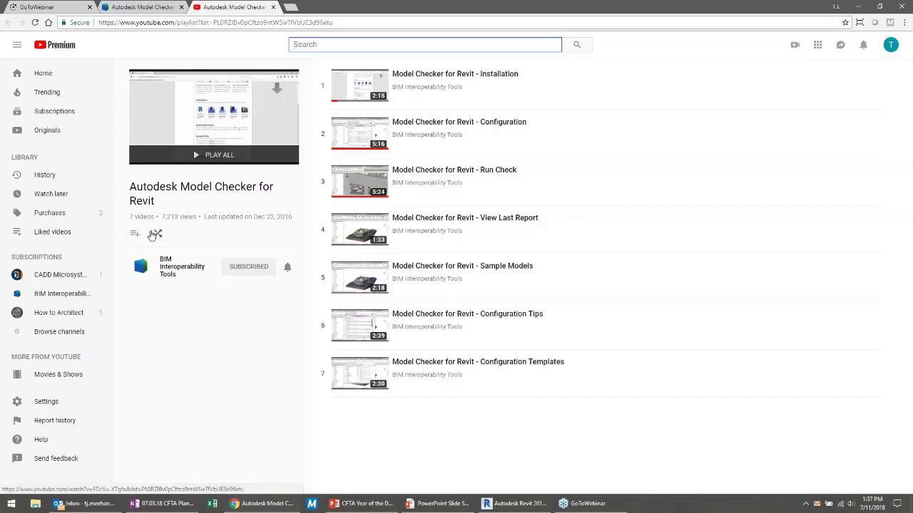
click(172, 268)
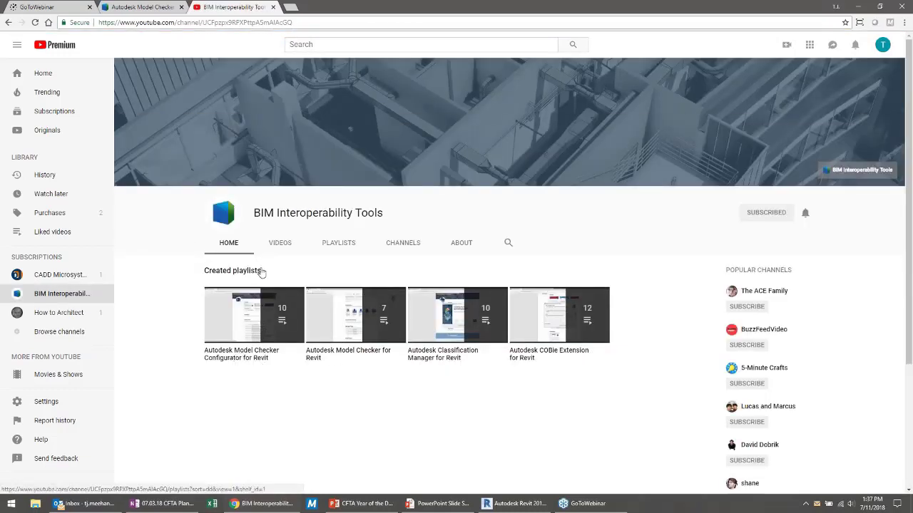
click(280, 244)
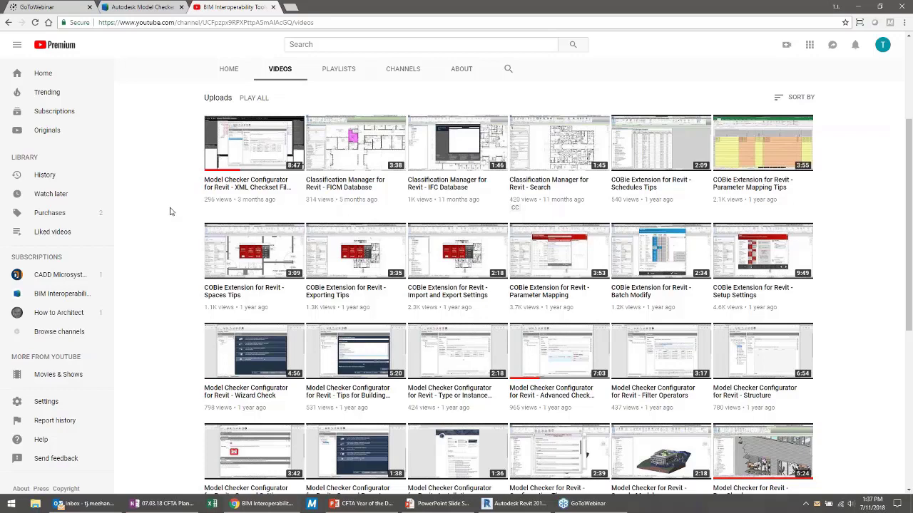
Step: Return from YouTube to the introduction of the Model Checker for Revit web page
click(135, 6)
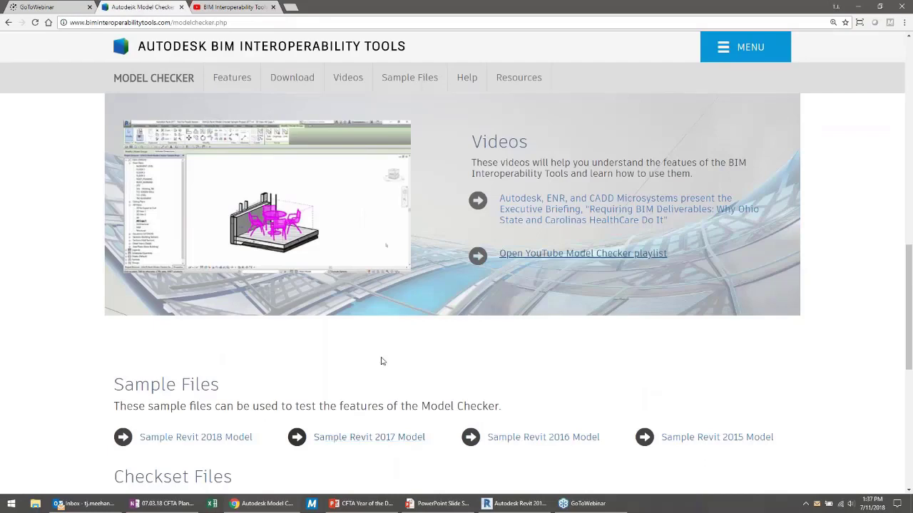
scroll(383, 362, up, 3)
scroll(369, 343, up, 8)
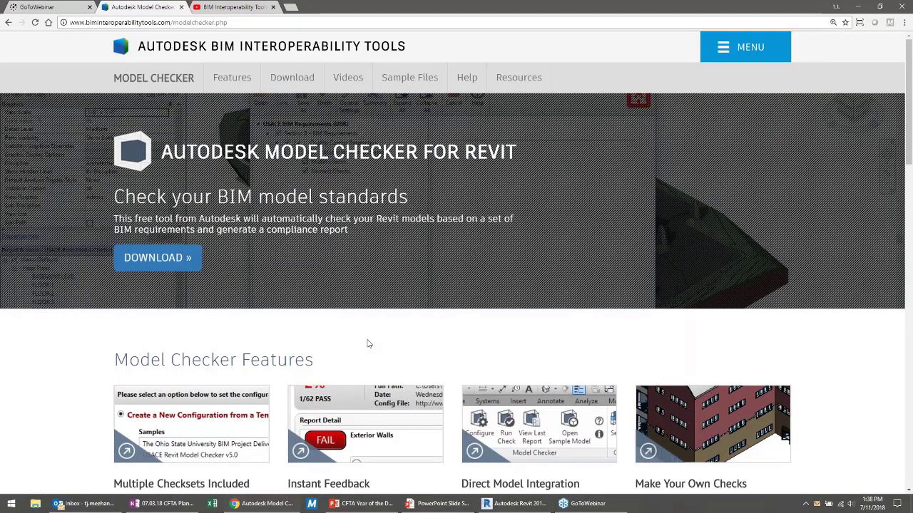
Step: Switch to Revit and examine the Public Library checksets offered in the Model Checker setup
click(512, 503)
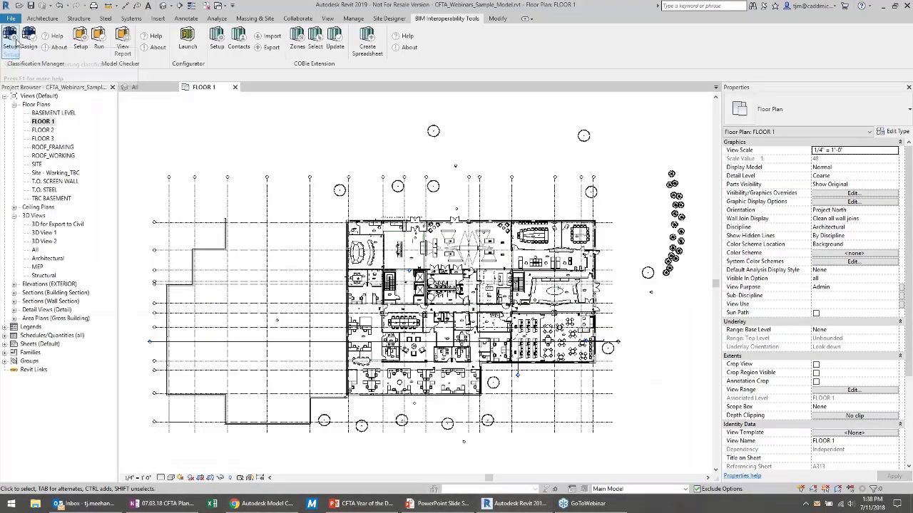
click(80, 41)
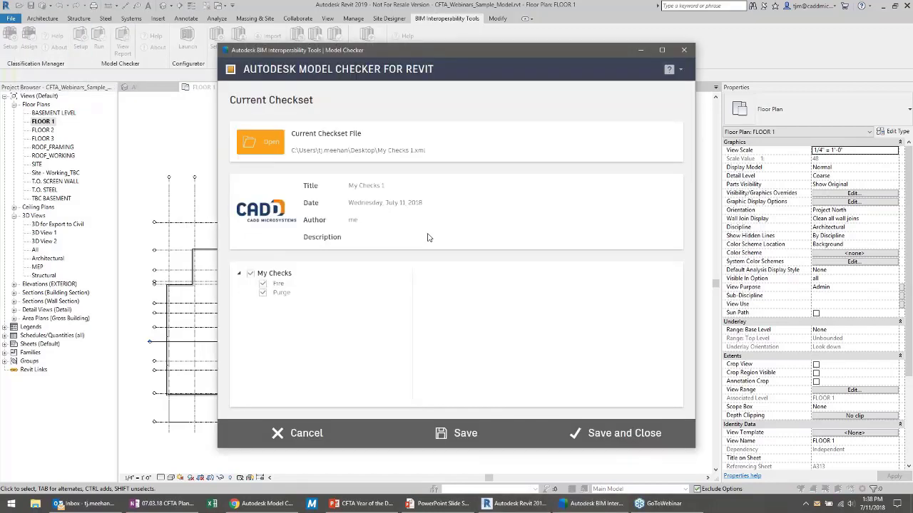
click(258, 142)
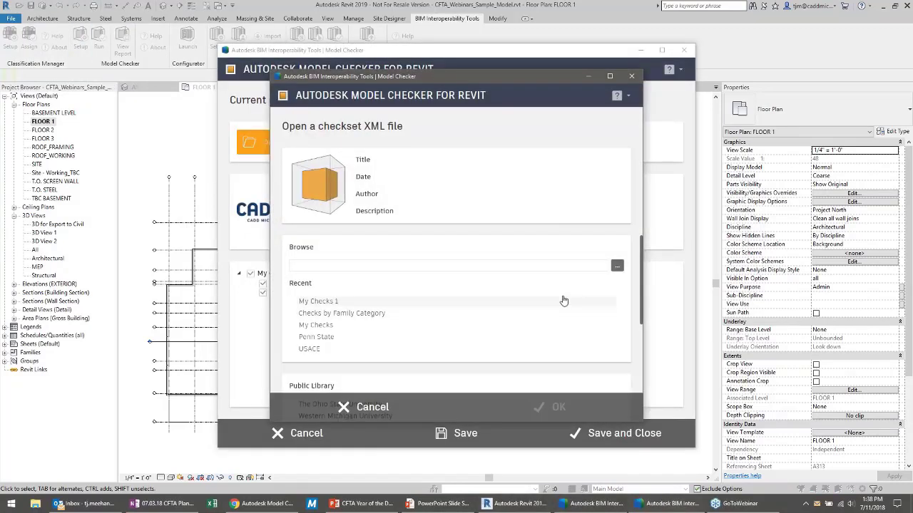
scroll(563, 300, down, 5)
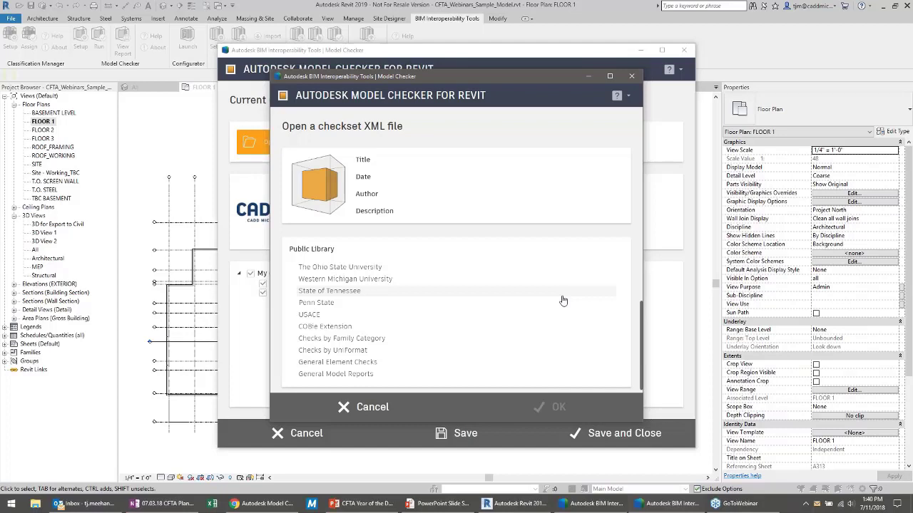
Step: Open the Excel workbook Classification Manager Database - Pick Lists.xlsx from Documents and examine the field labels and number header on the Fire Ratings sheet
click(11, 503)
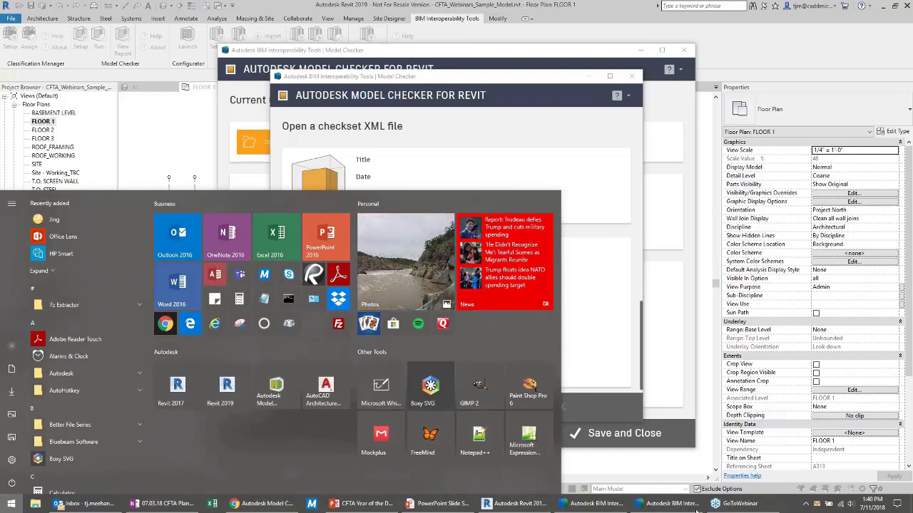
click(11, 369)
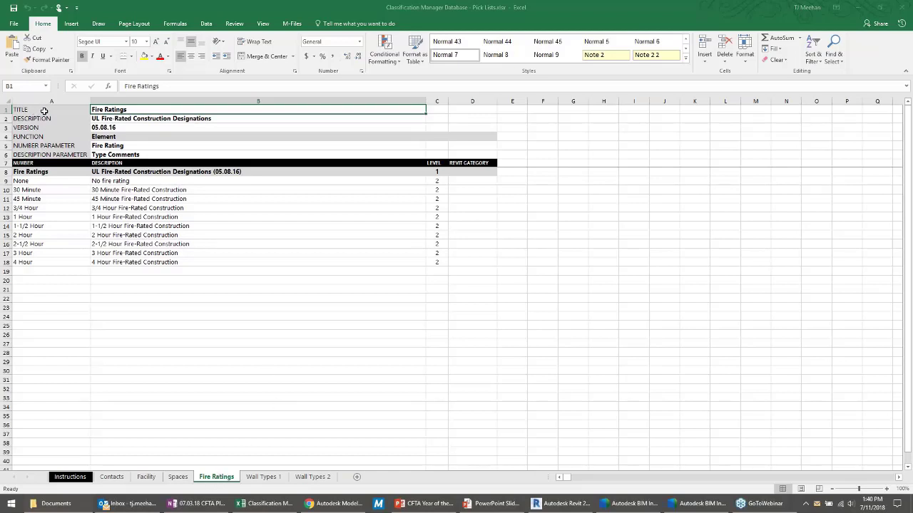
drag(43, 110, 57, 182)
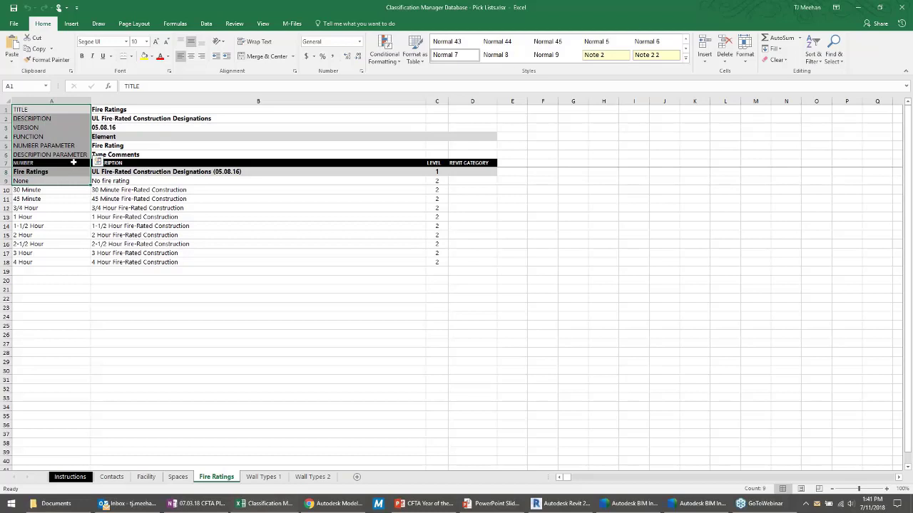
click(73, 162)
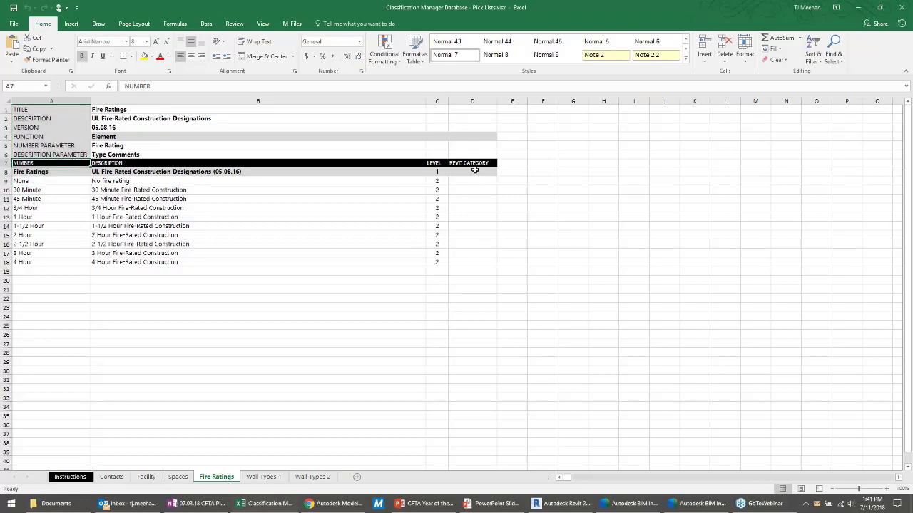
Step: Highlight the fire rating entries in A9:C18 and the customizable header values in B1:B3 and B5:B6 with yellow fill
drag(57, 181, 428, 263)
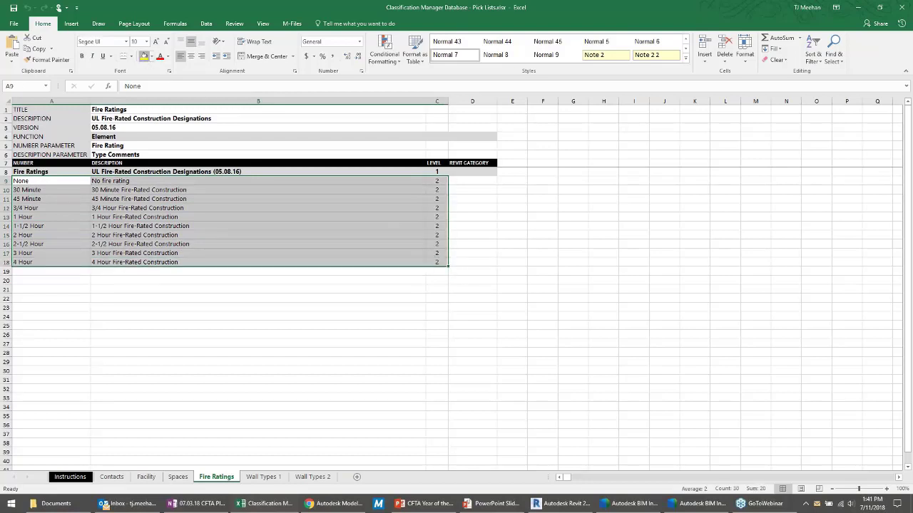
click(144, 56)
drag(133, 109, 129, 154)
click(144, 56)
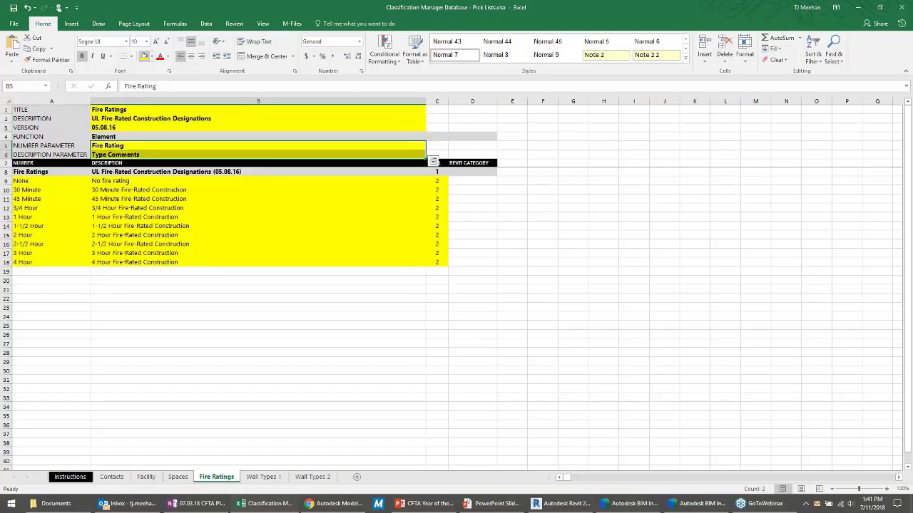
Step: Examine the title, description, version, number parameter and description parameter values in the Fire Ratings sheet header
click(107, 315)
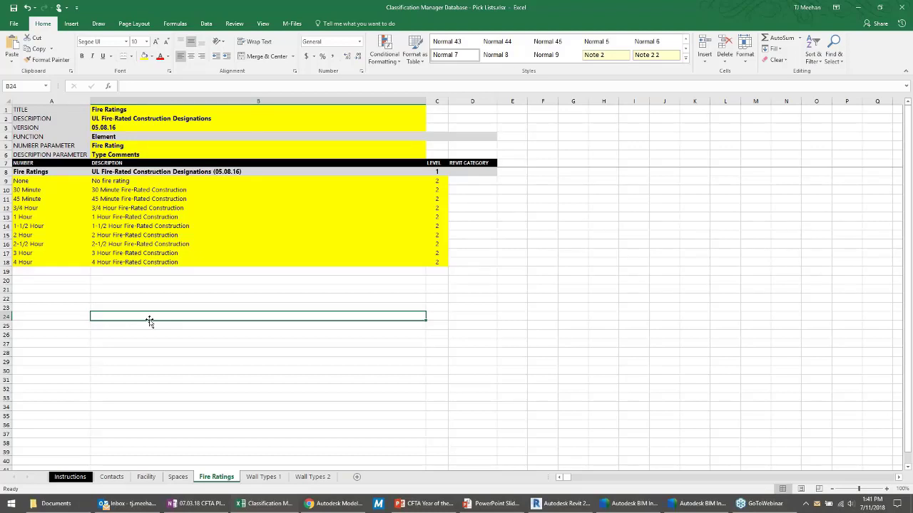
click(116, 111)
click(121, 118)
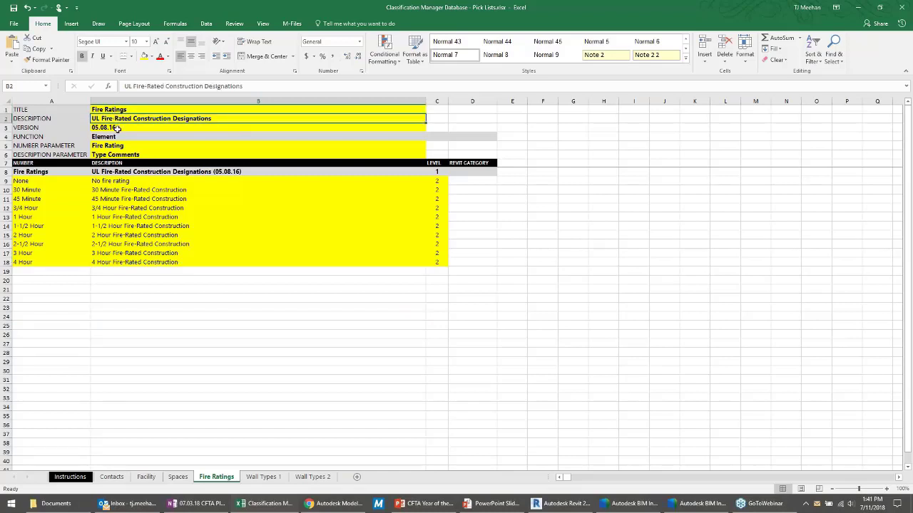
click(118, 128)
click(122, 146)
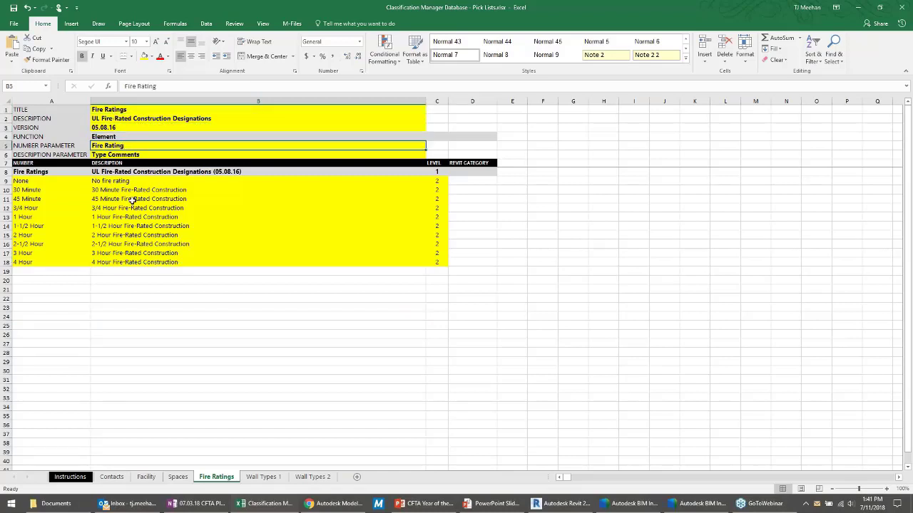
click(130, 155)
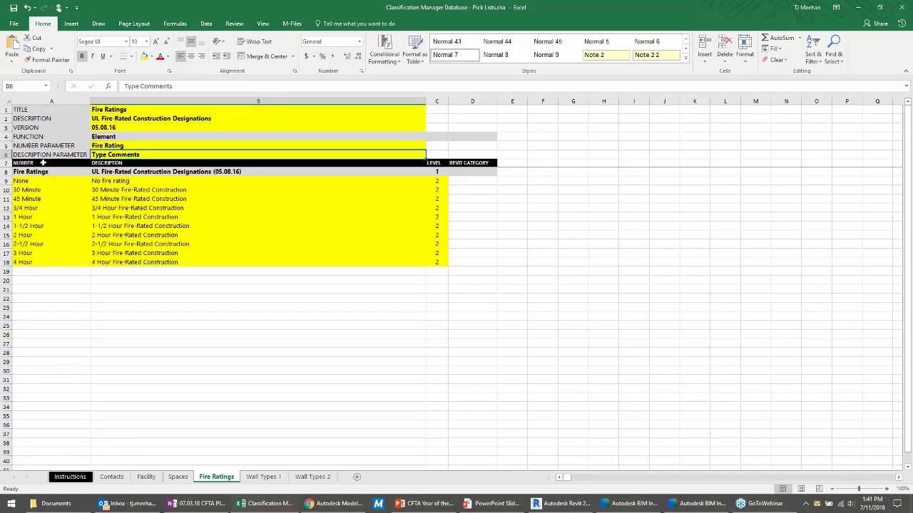
Step: Examine the number, description and level columns of the fire rating entries in A9:C18
drag(44, 163, 48, 307)
drag(166, 164, 156, 318)
drag(47, 181, 174, 261)
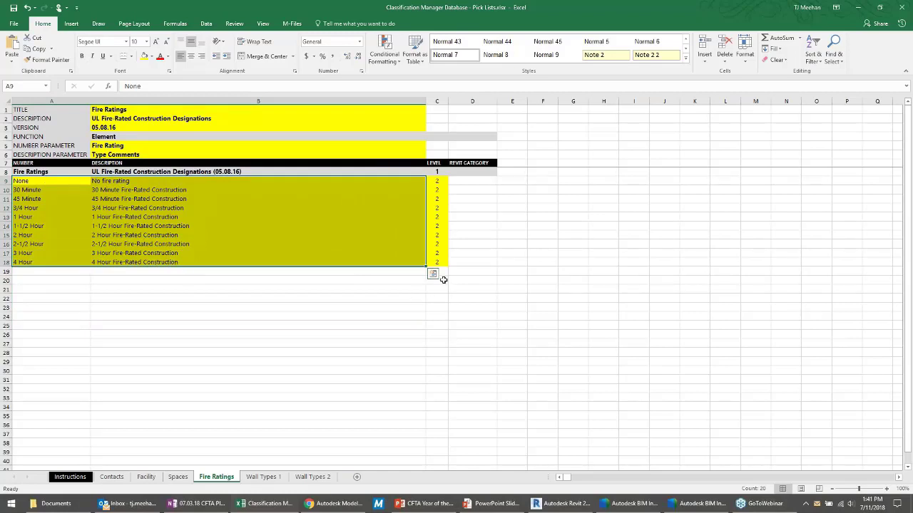
click(435, 182)
drag(434, 182, 436, 262)
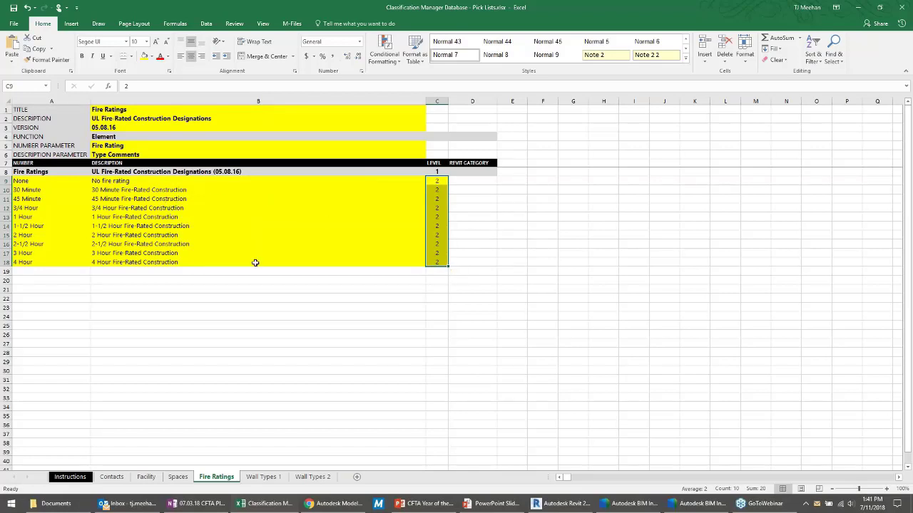
Step: Remove the fill color from the fire rating entries in A9:C18
click(50, 181)
drag(89, 201, 444, 264)
click(151, 57)
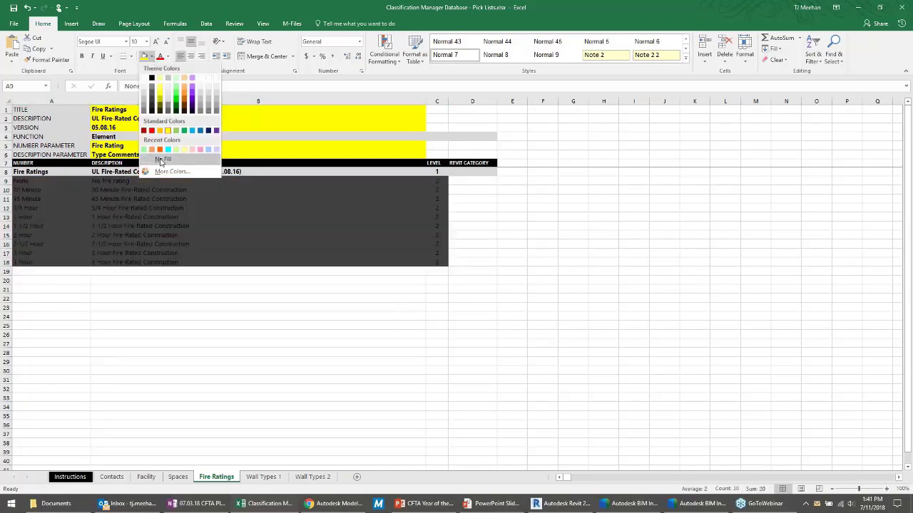
click(161, 163)
click(140, 262)
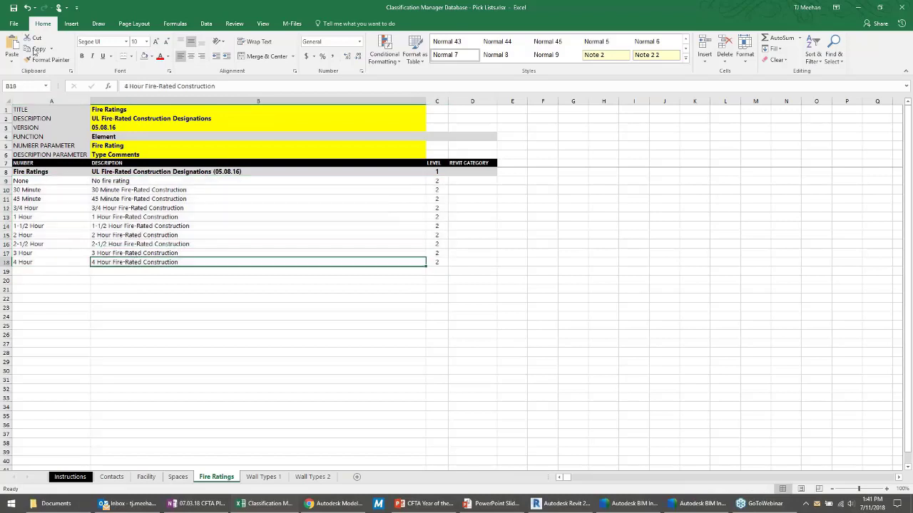
Step: Undo the fill changes on the Fire Ratings sheet back to before the yellow highlighting was added
click(28, 7)
click(28, 7)
click(29, 7)
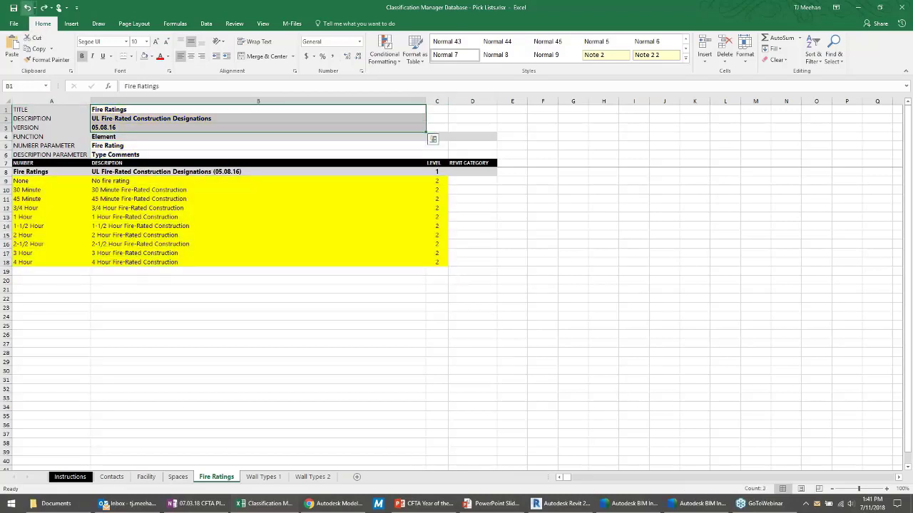
click(29, 7)
click(160, 289)
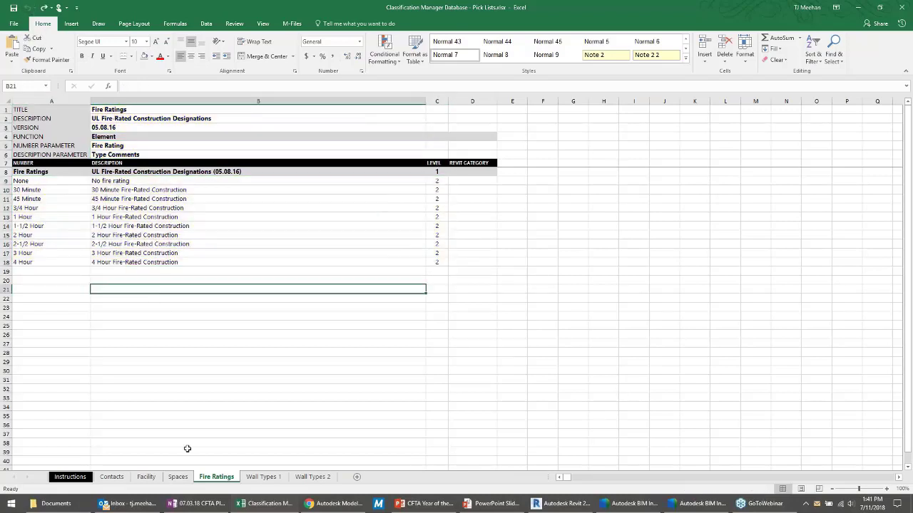
Step: Look through the Wall Types 1 and Wall Types 2 sheets and return to the Fire Ratings sheet
click(263, 477)
click(308, 477)
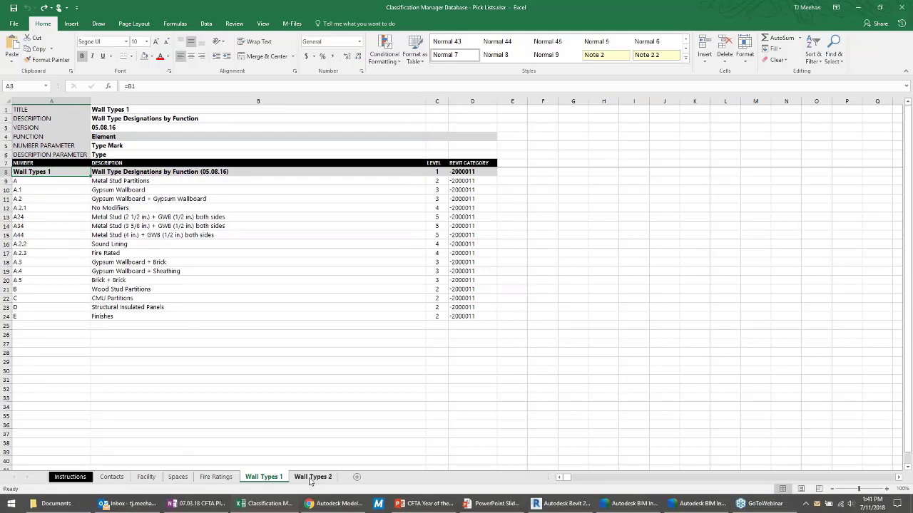
click(263, 477)
click(221, 476)
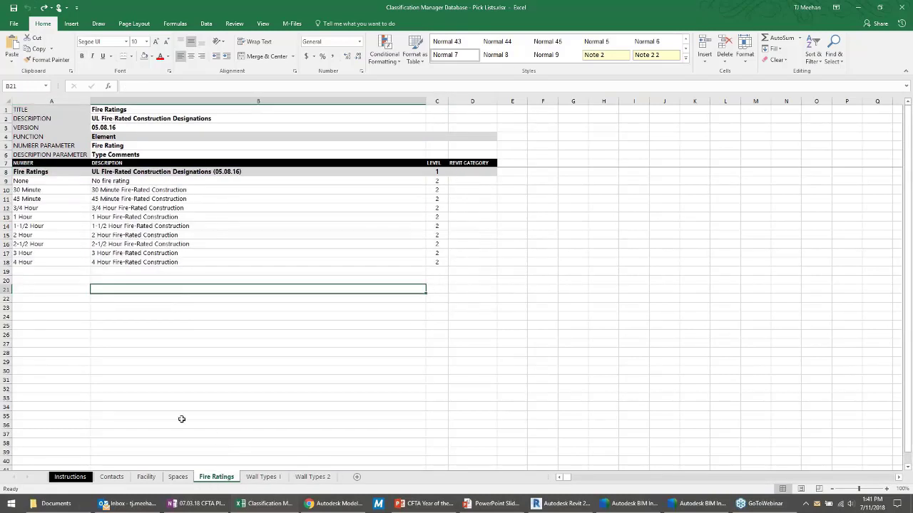
Step: Read the how-to-use text on the Instructions sheet, then return to Fire Ratings and select the entries in A9:B18
click(70, 477)
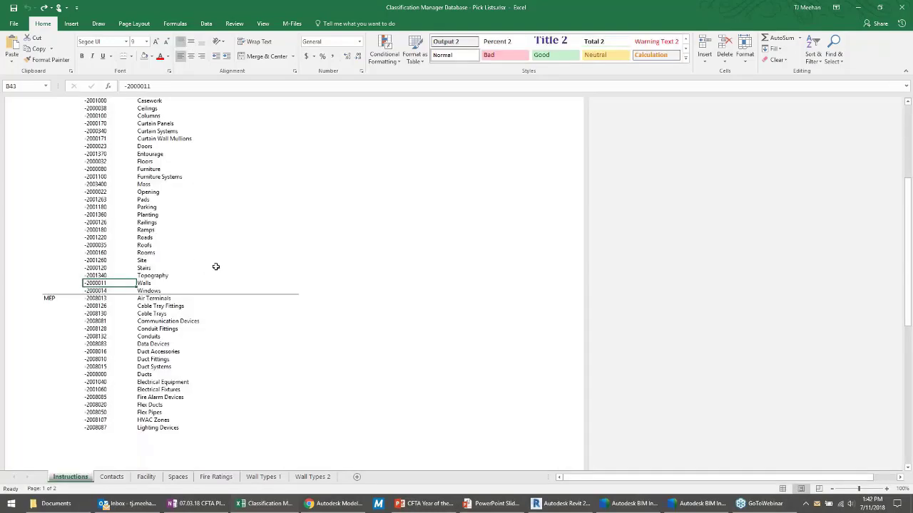
scroll(214, 265, up, 10)
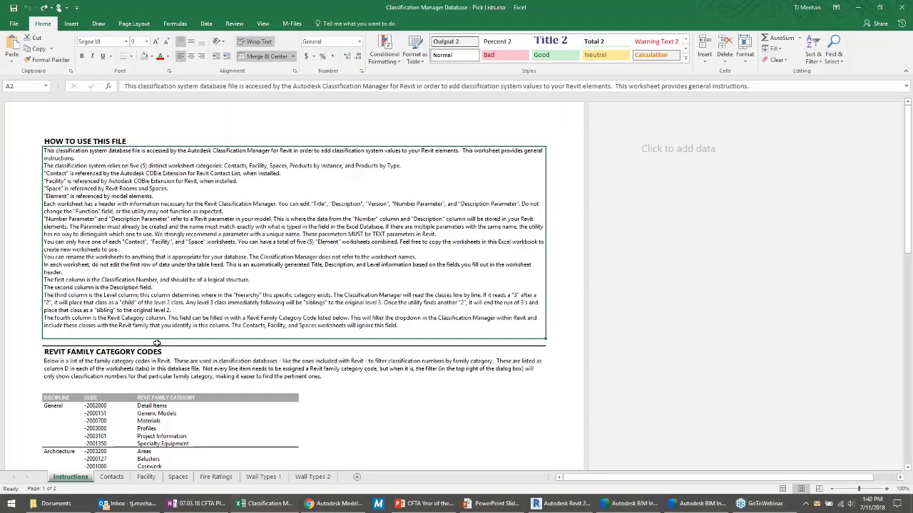
click(208, 481)
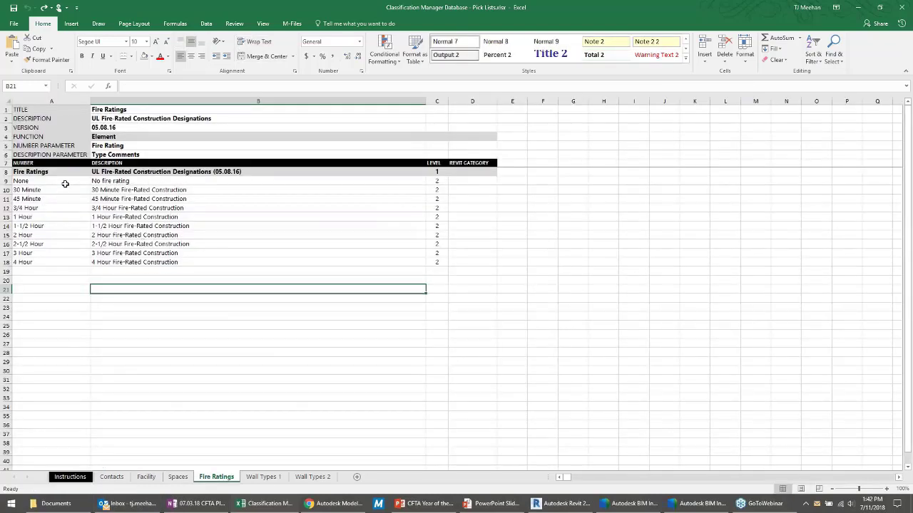
drag(78, 180, 173, 263)
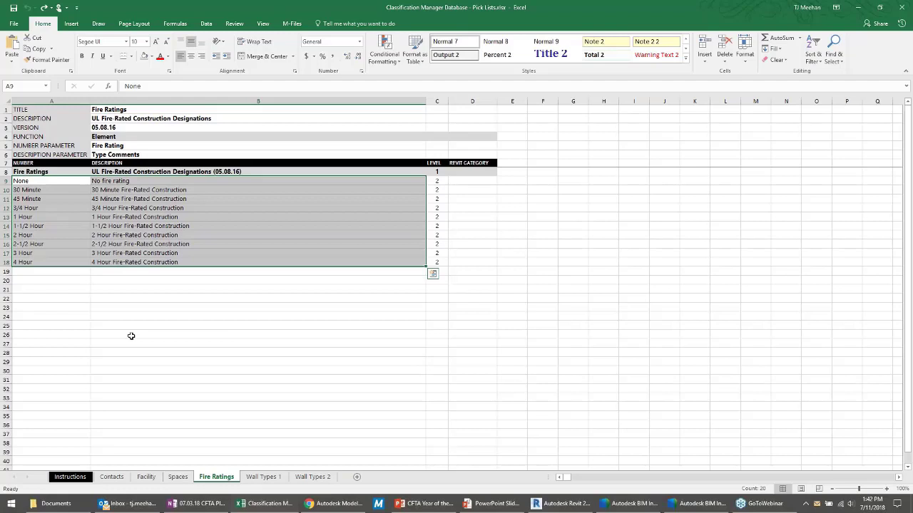
Step: Switch to Revit and cancel both the checkset selection and the Model Checker setup without saving
click(859, 12)
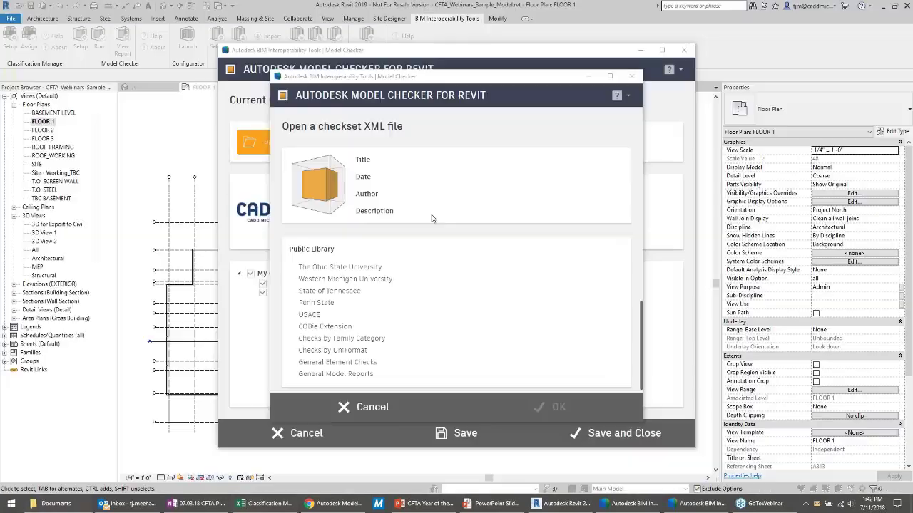
click(378, 357)
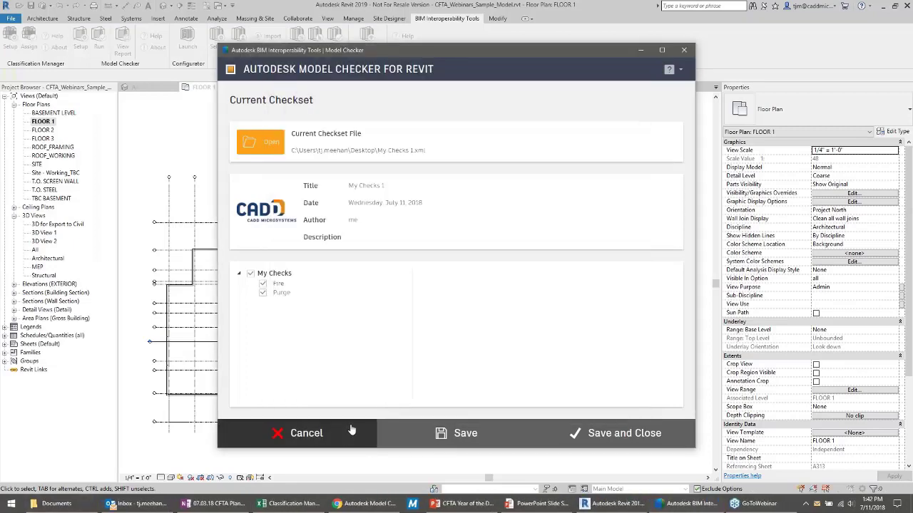
click(350, 430)
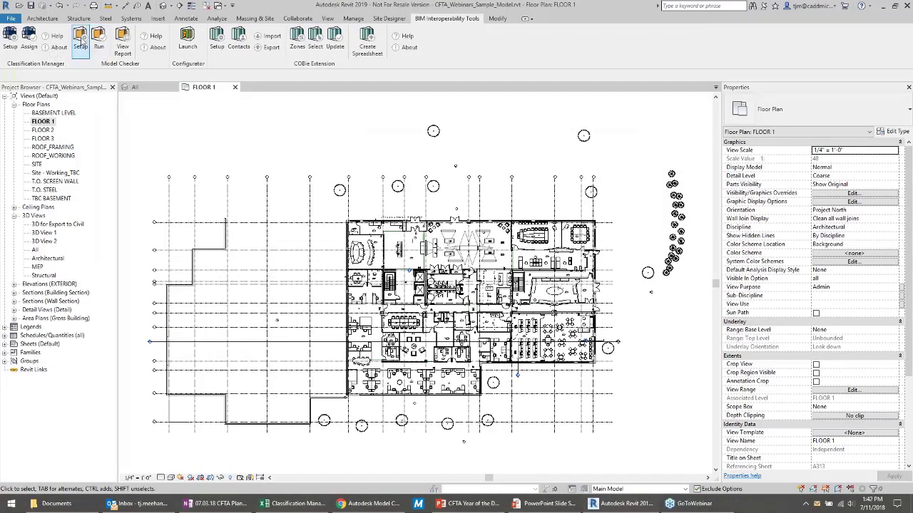
Step: Open the Model Checker report for My Checks 1, then switch to the Questions slide in the PowerPoint presentation
click(122, 44)
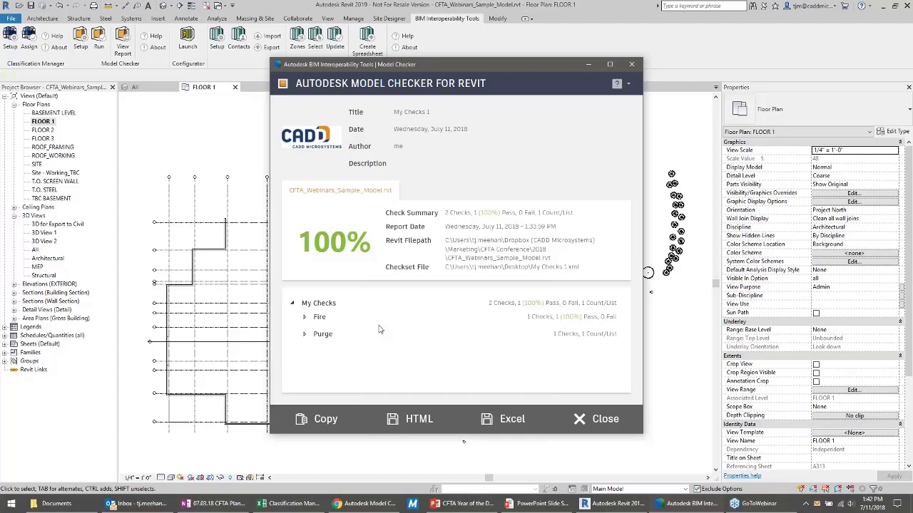
key(alt+Tab)
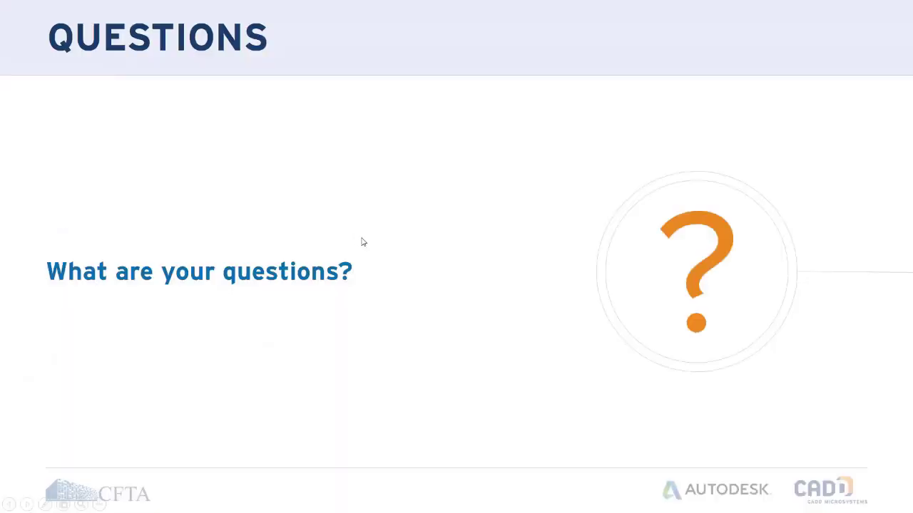